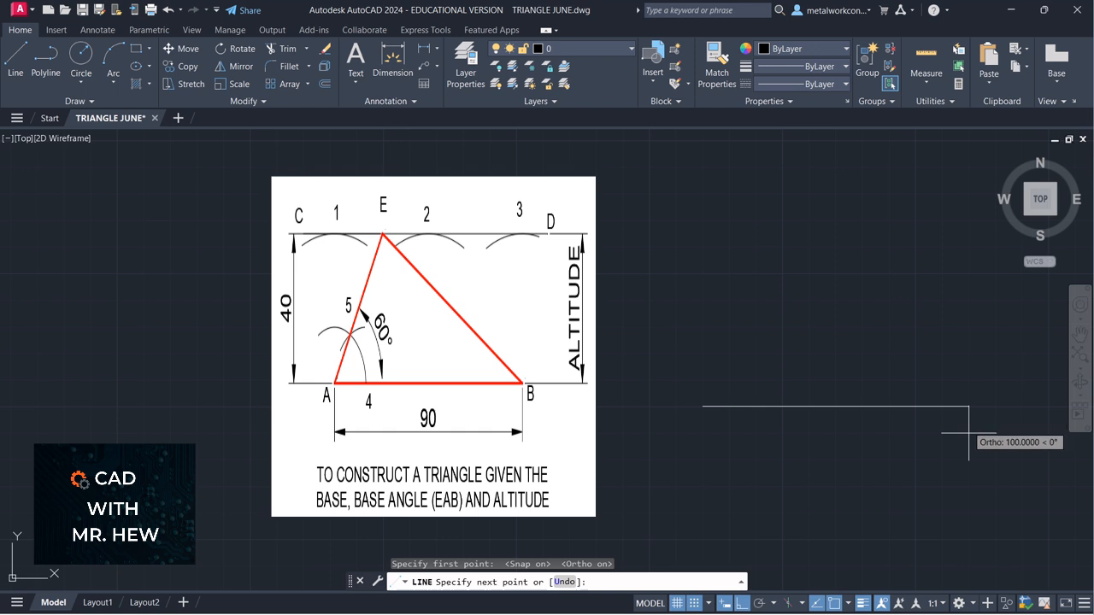
Draw a horizontal base line 90 units long to the side of the reference picture
key("Return")
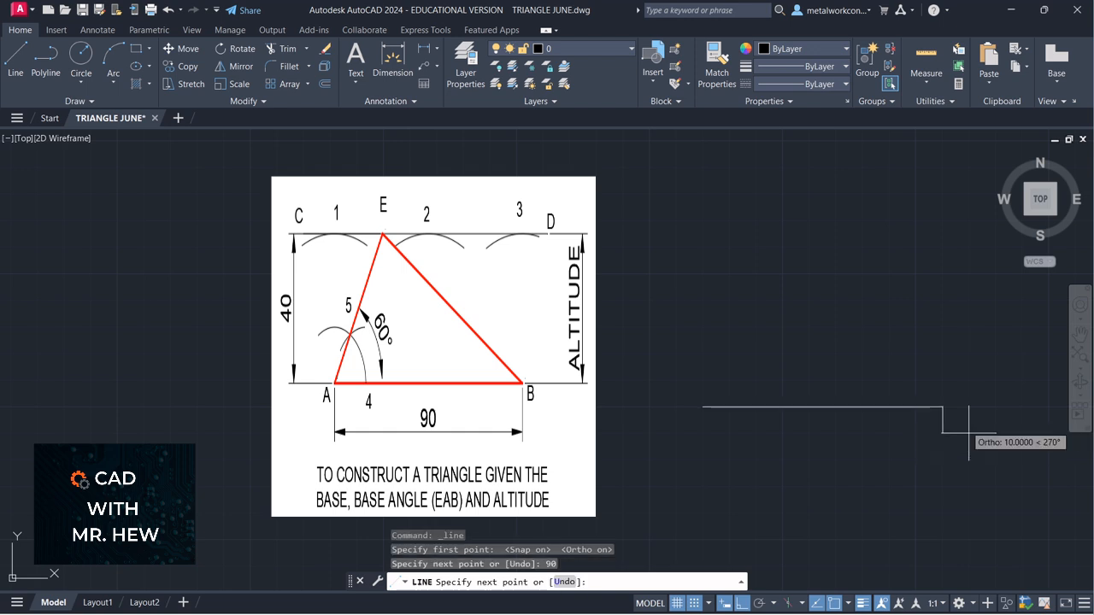
key("Return")
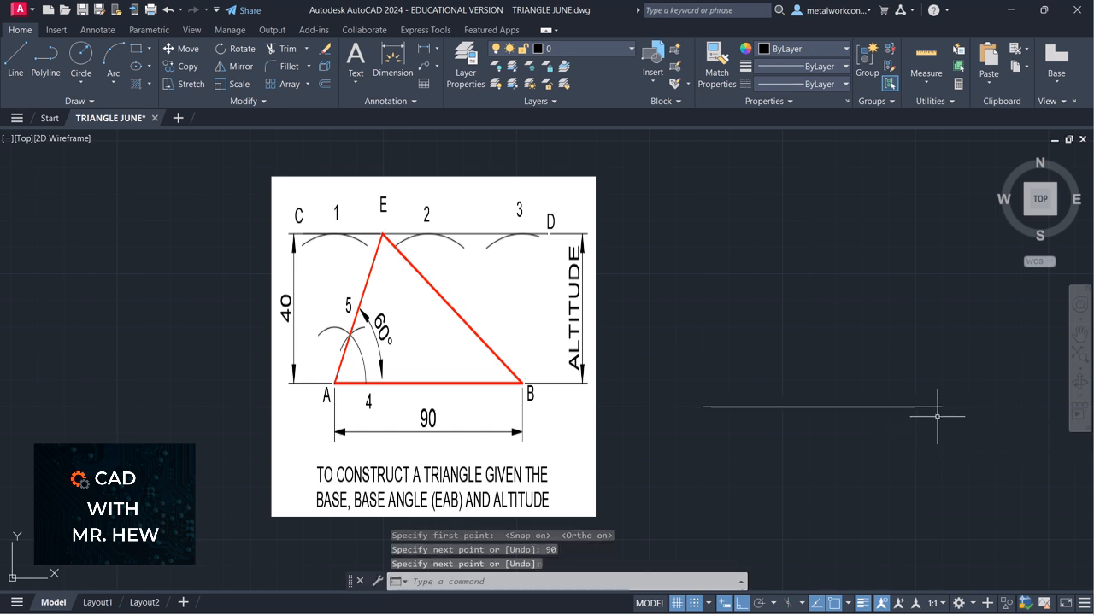
Label the base line's ends A and B below the line with single-line text, height 4 and rotation 0, with snap off
left_click(1080, 335)
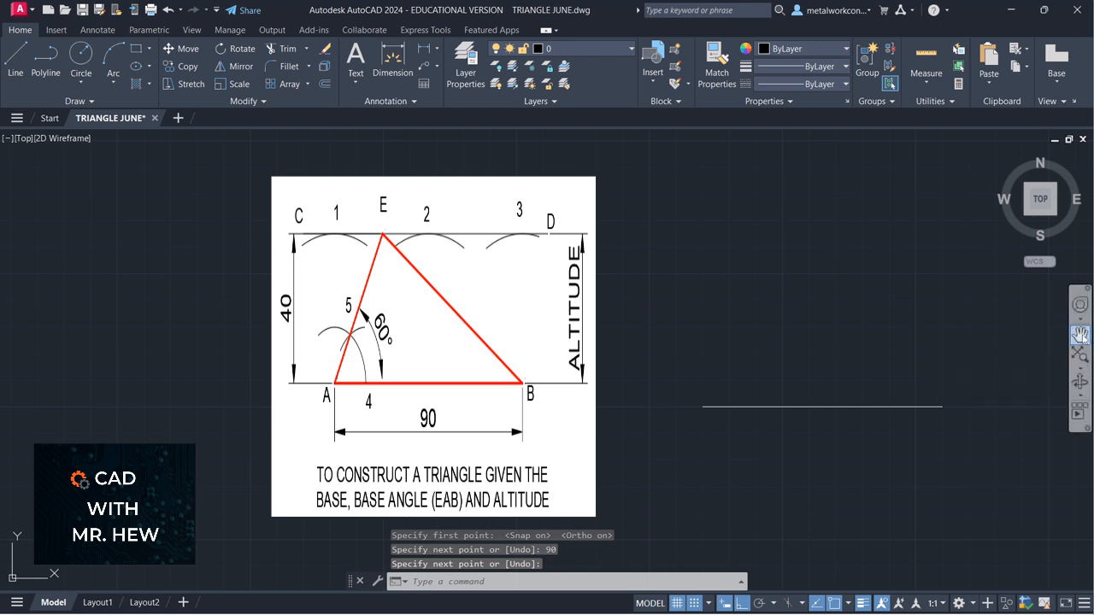
left_click_drag(918, 369, 974, 374)
scroll(953, 369, "up", 2)
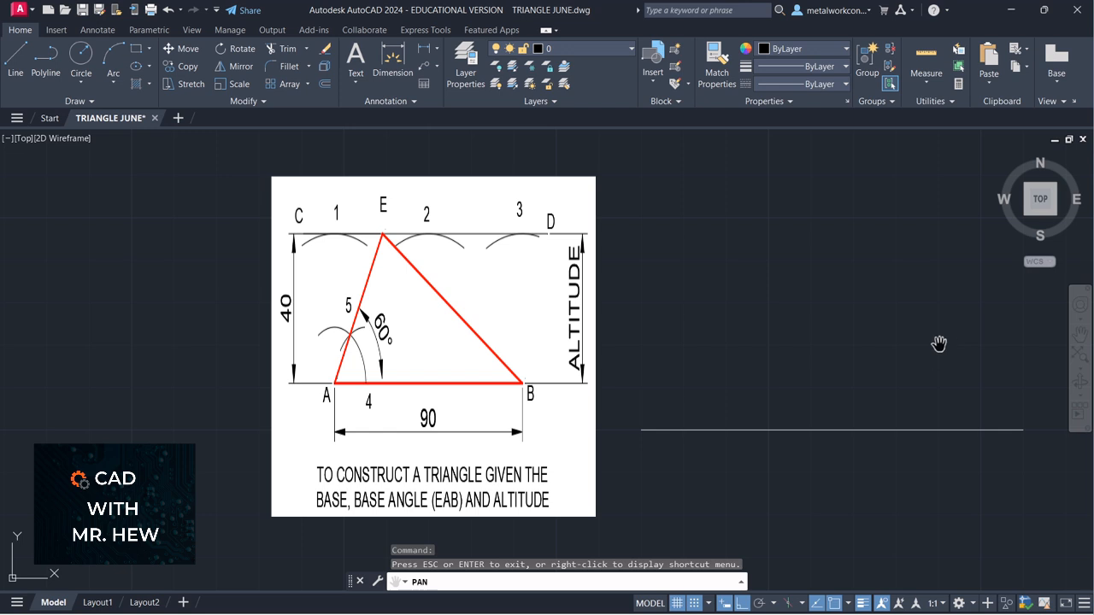
key("Escape")
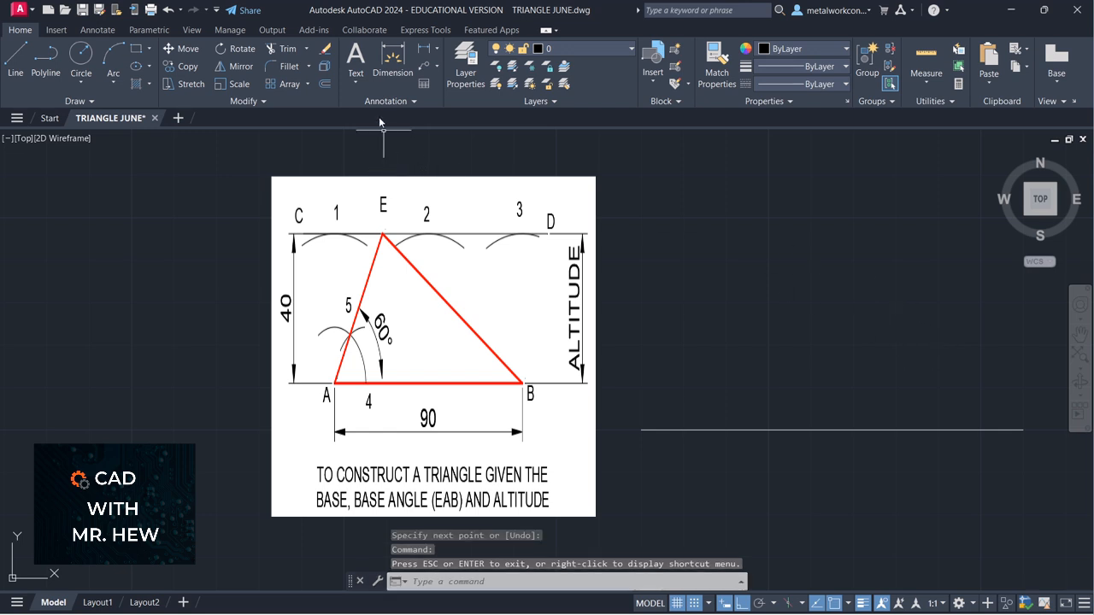
left_click(356, 82)
left_click(364, 128)
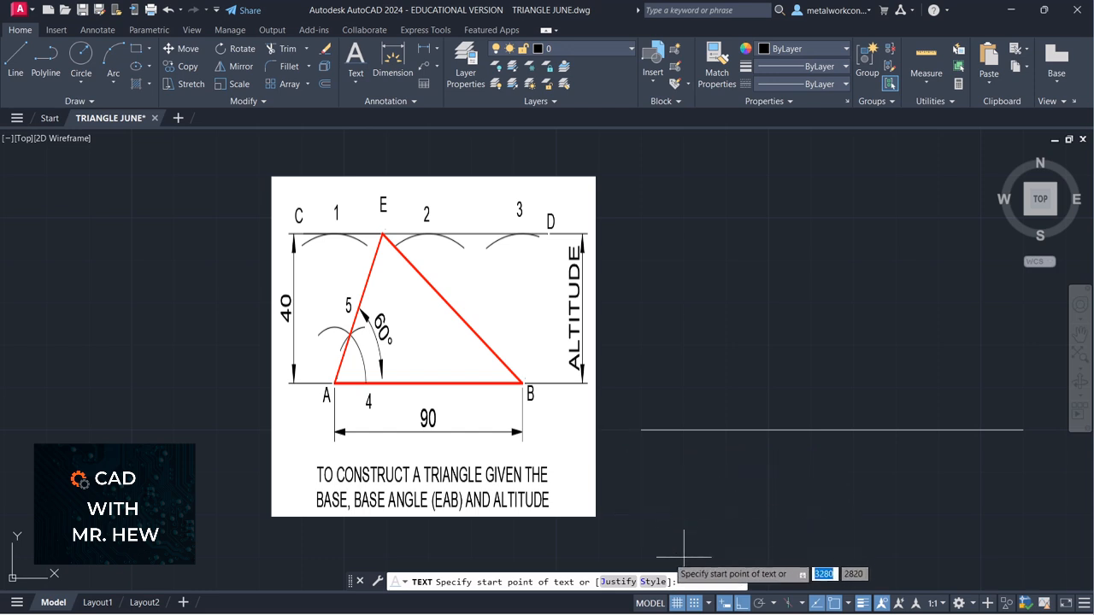
left_click(690, 605)
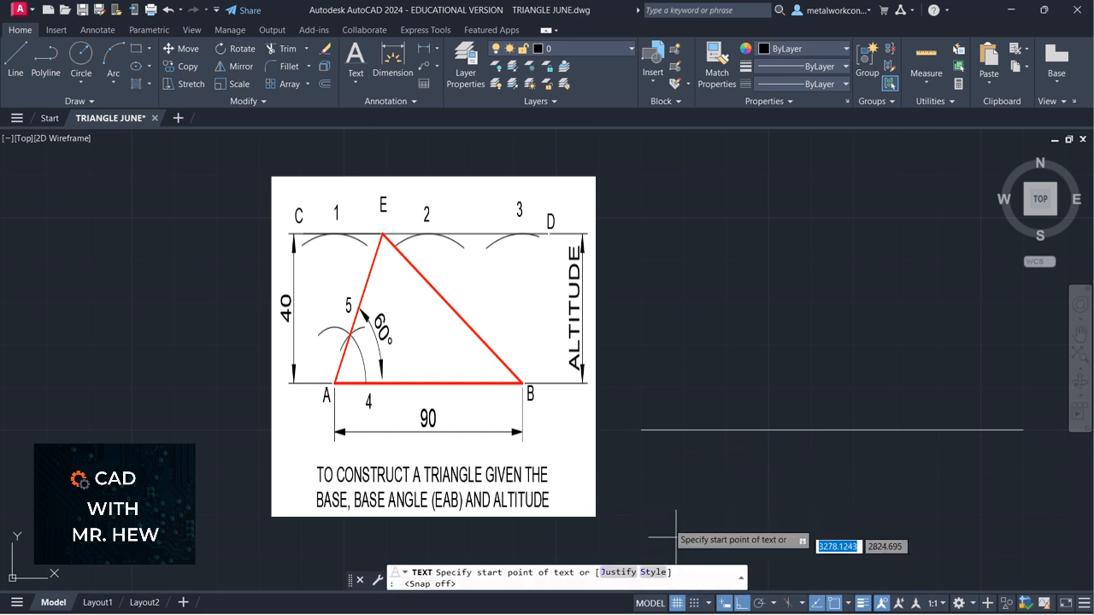
left_click(633, 451)
key("Return")
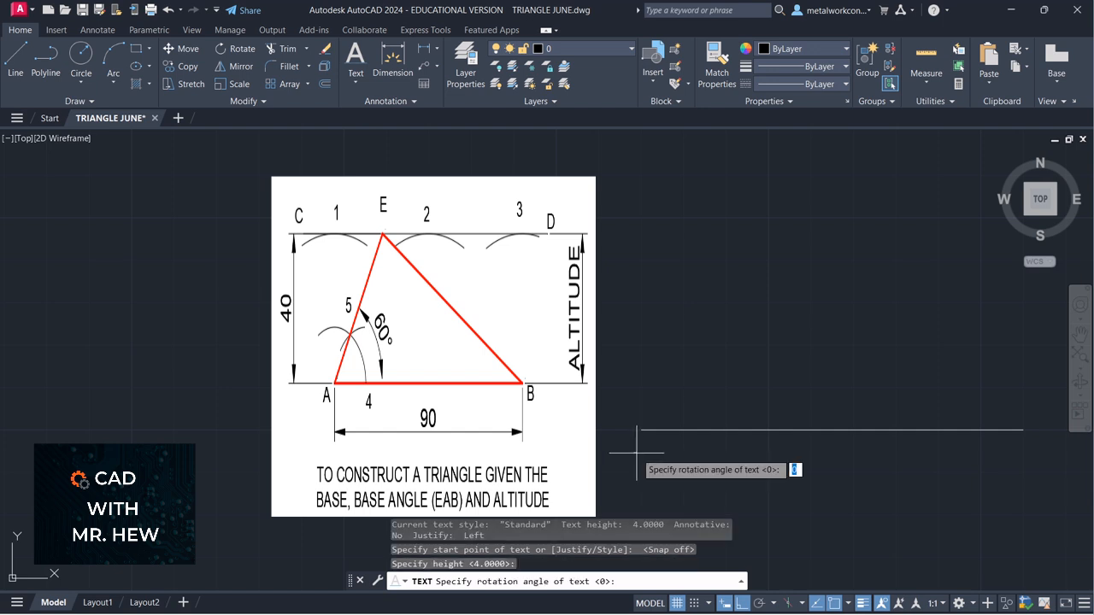
key("Return")
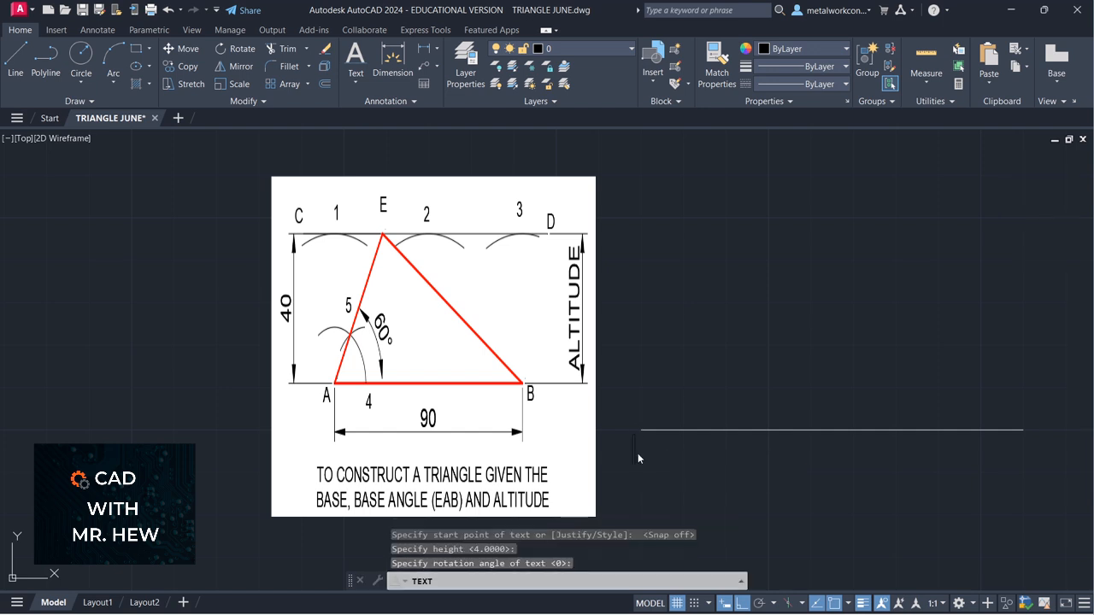
type("A")
left_click(1034, 454)
type("B")
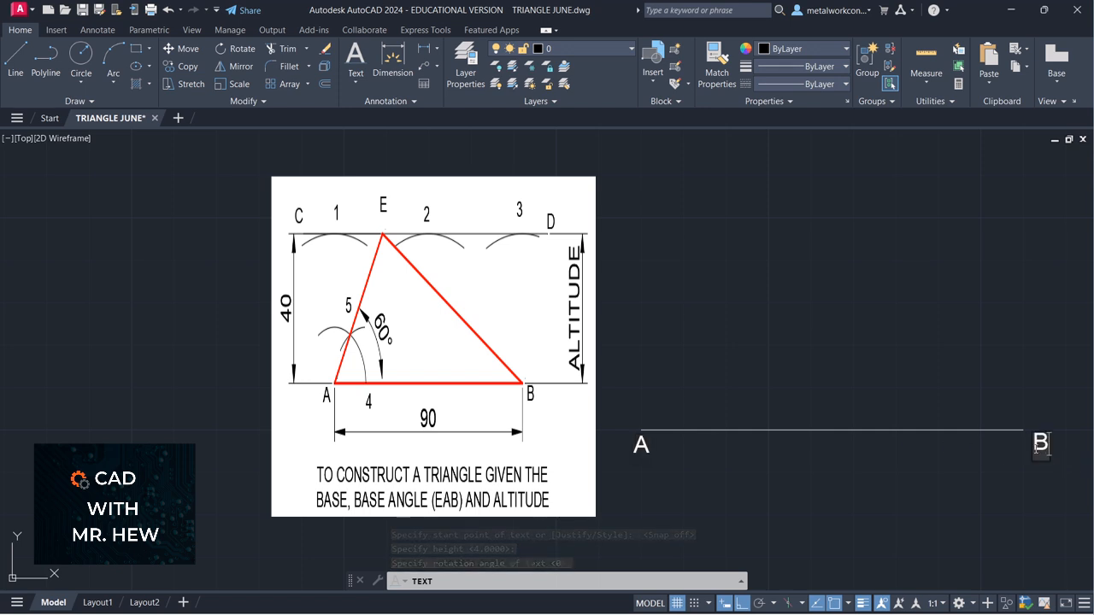
key("Return")
key("Return")
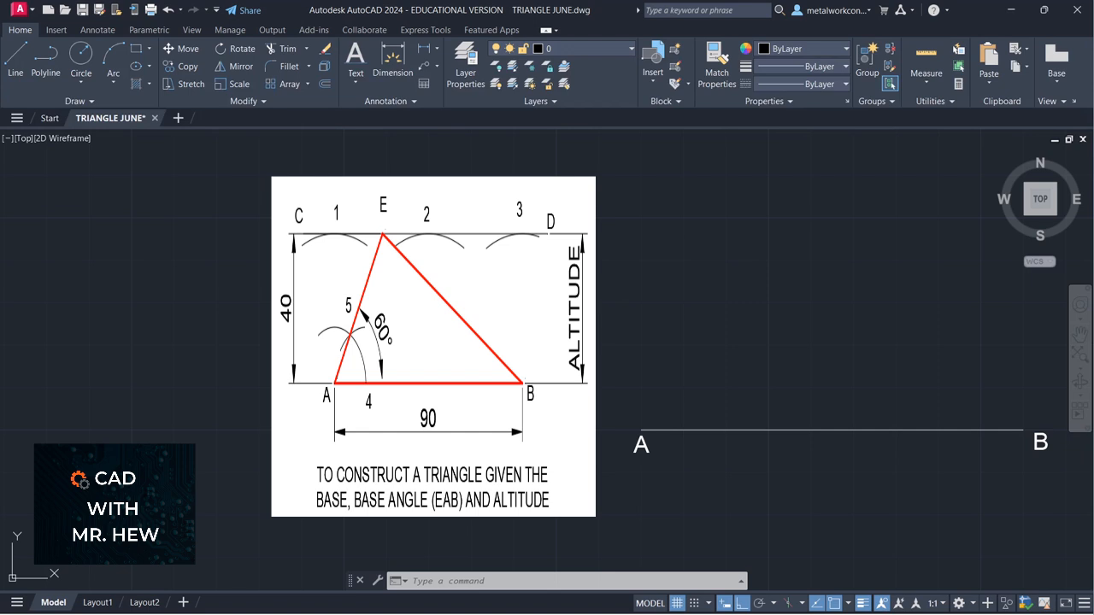
Draw a radius 40 arc centred on end A, spanning directly above it, with ortho off
left_click(113, 83)
left_click(143, 318)
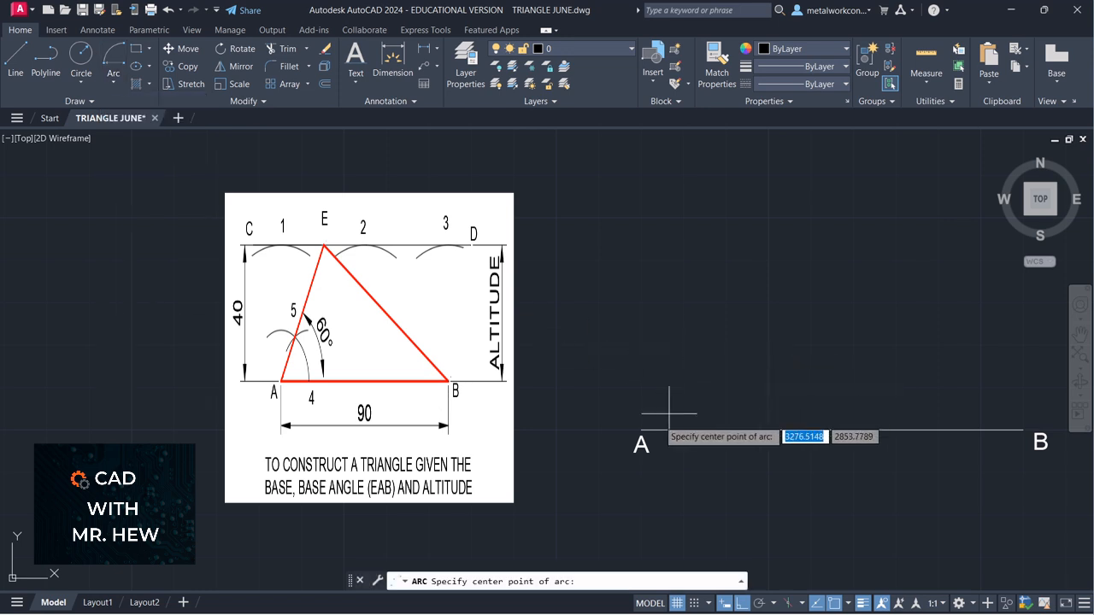
left_click(642, 429)
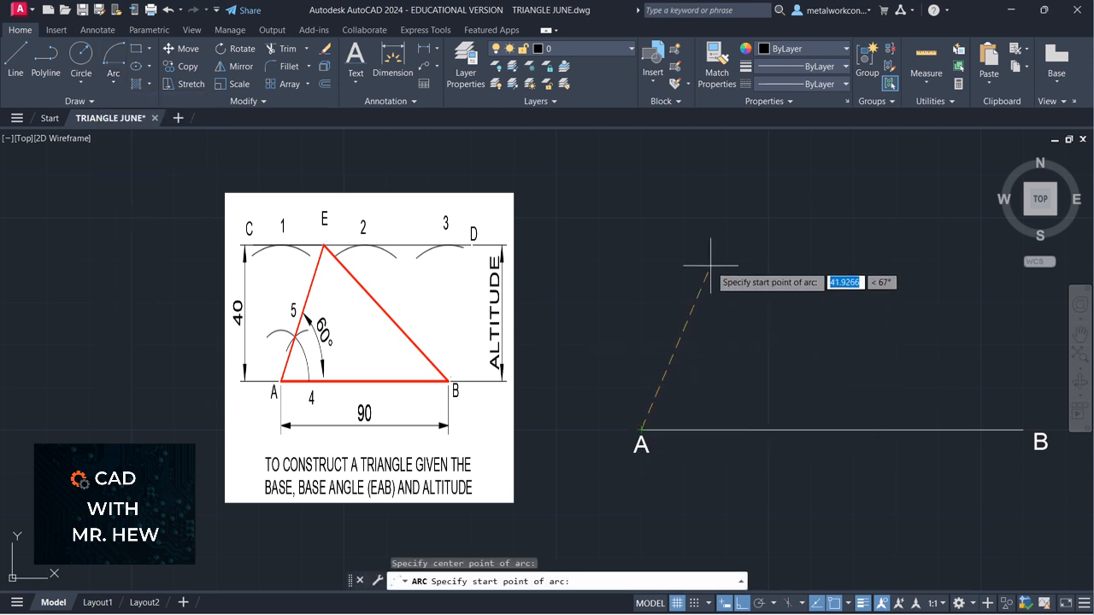
type("40")
key("Return")
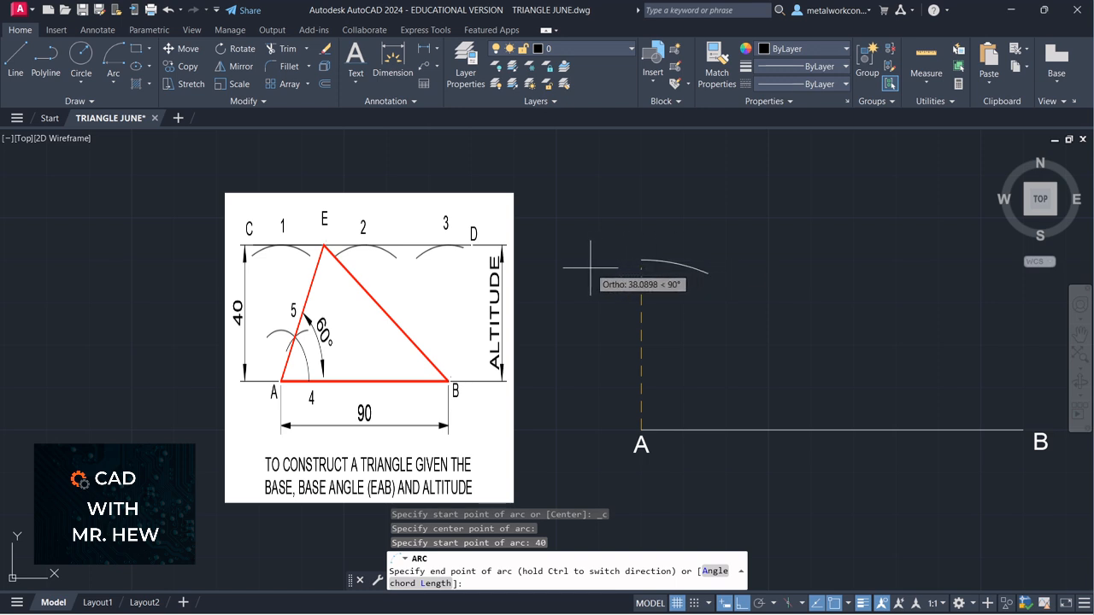
left_click(747, 608)
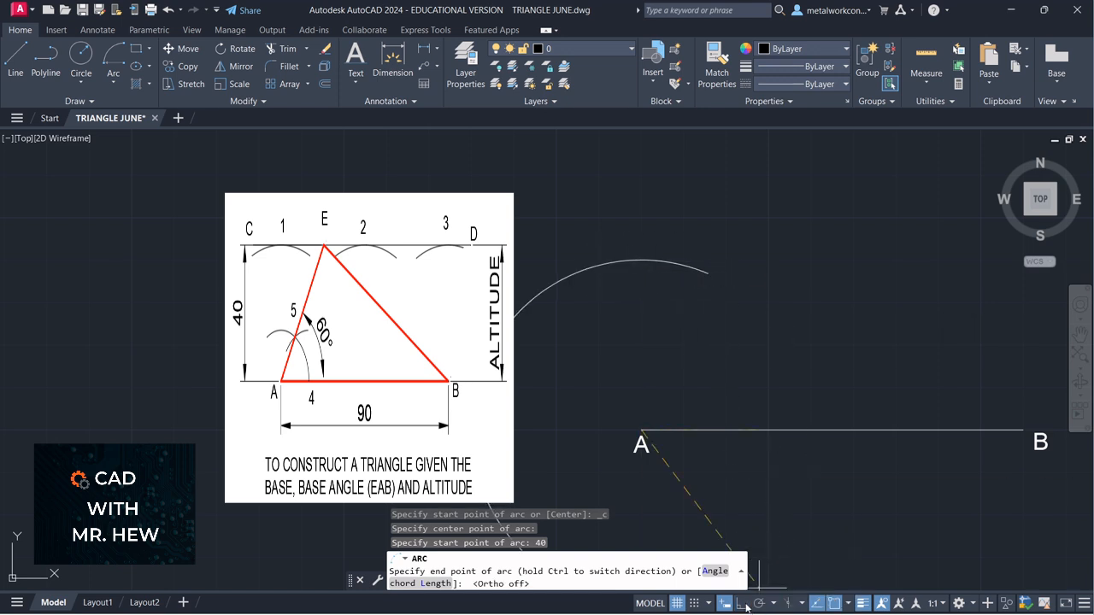
left_click(575, 264)
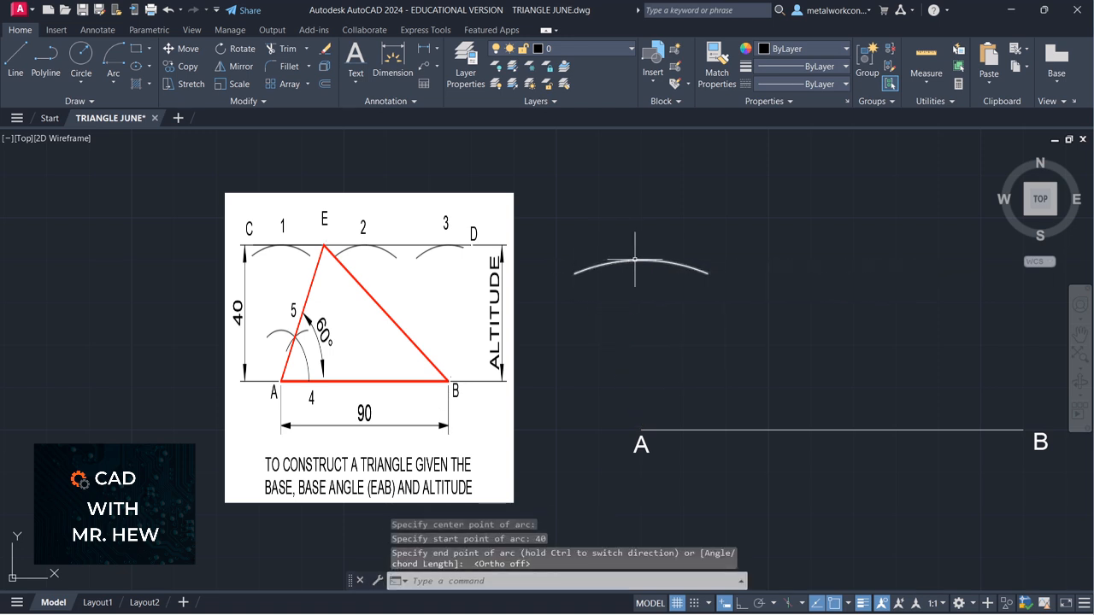
key("Return")
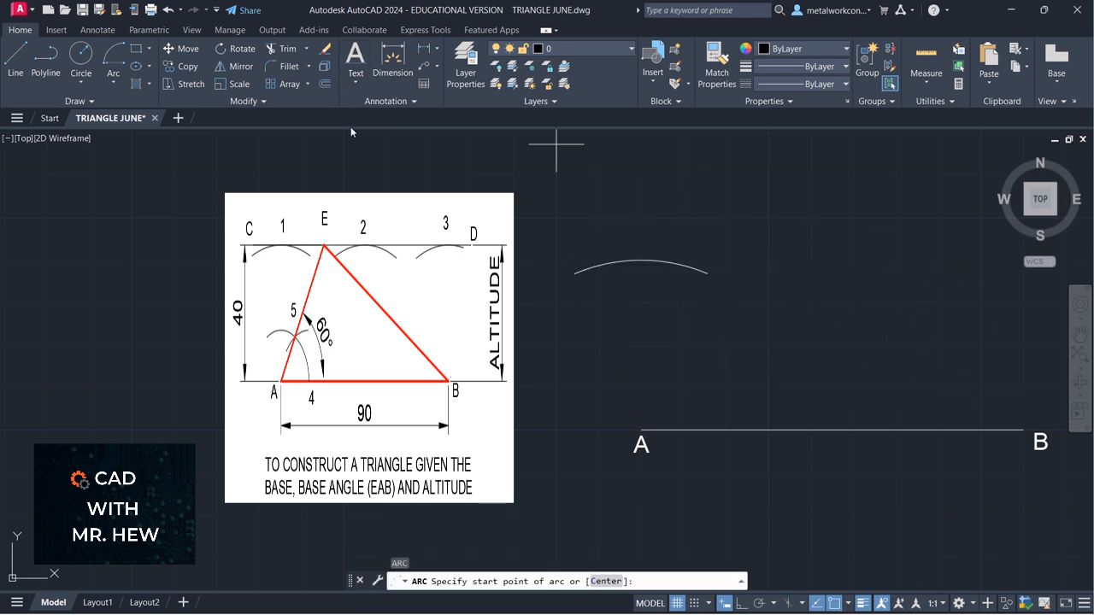
key("Escape")
Draw a radius 40 arc centred on end B, spanning above that end of the base line
left_click(112, 84)
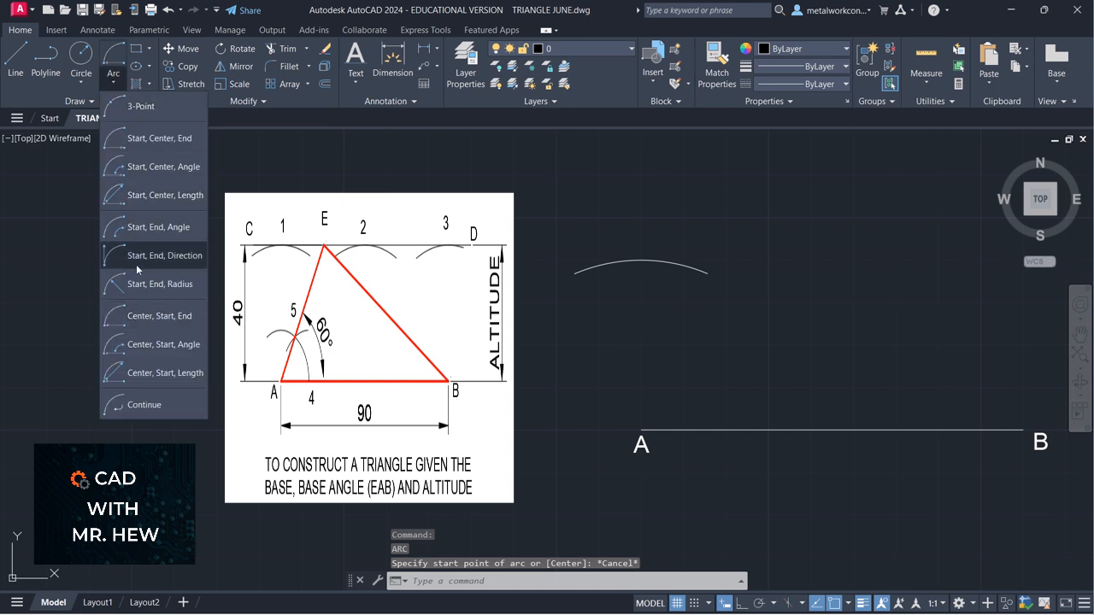
left_click(155, 315)
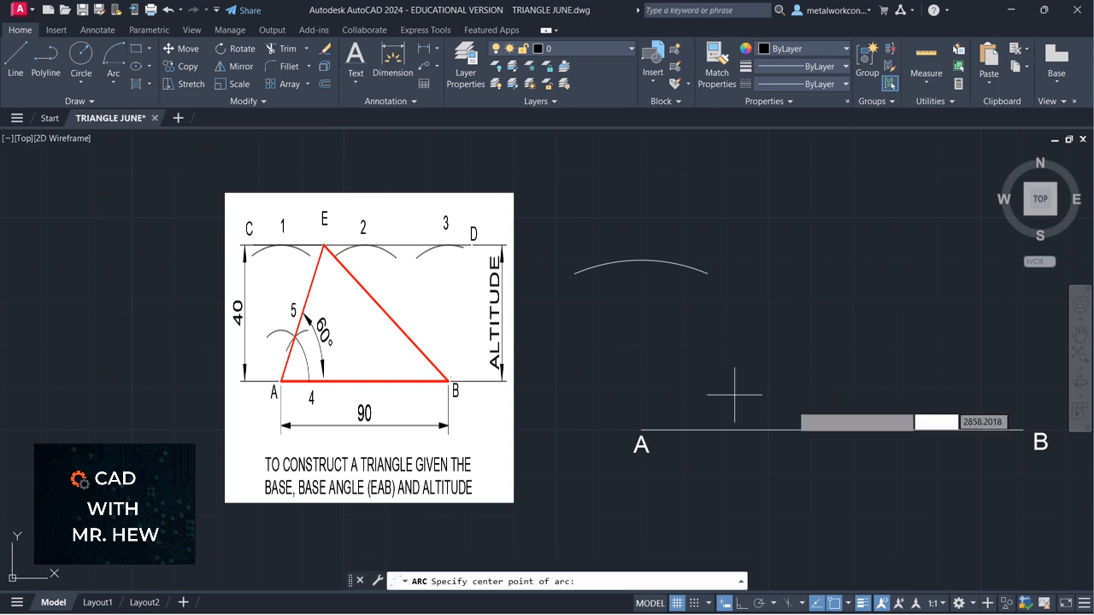
left_click(1030, 430)
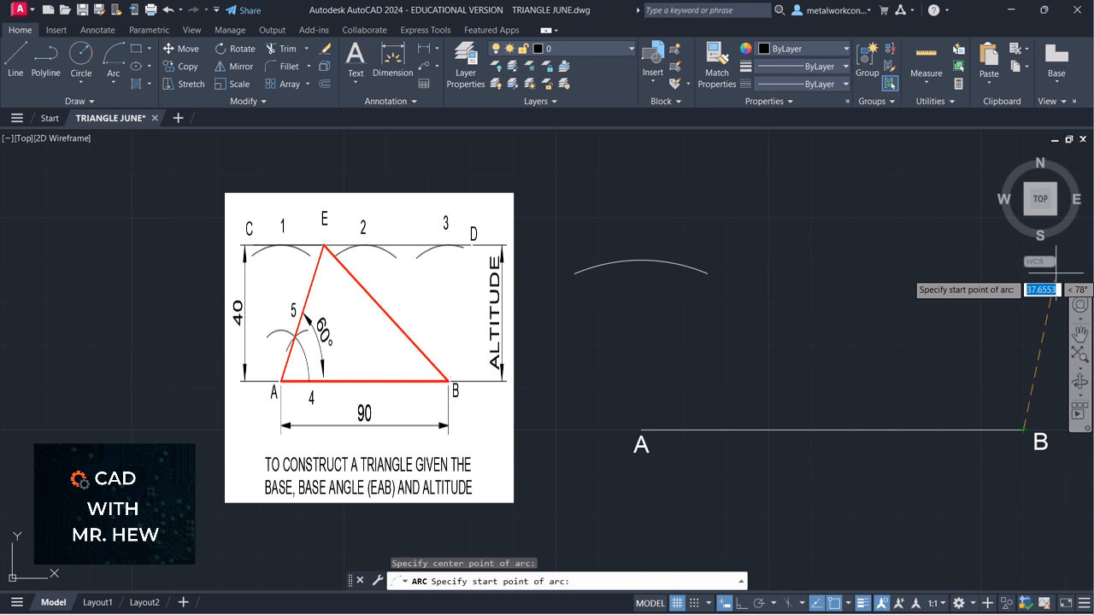
type("40")
key("Return")
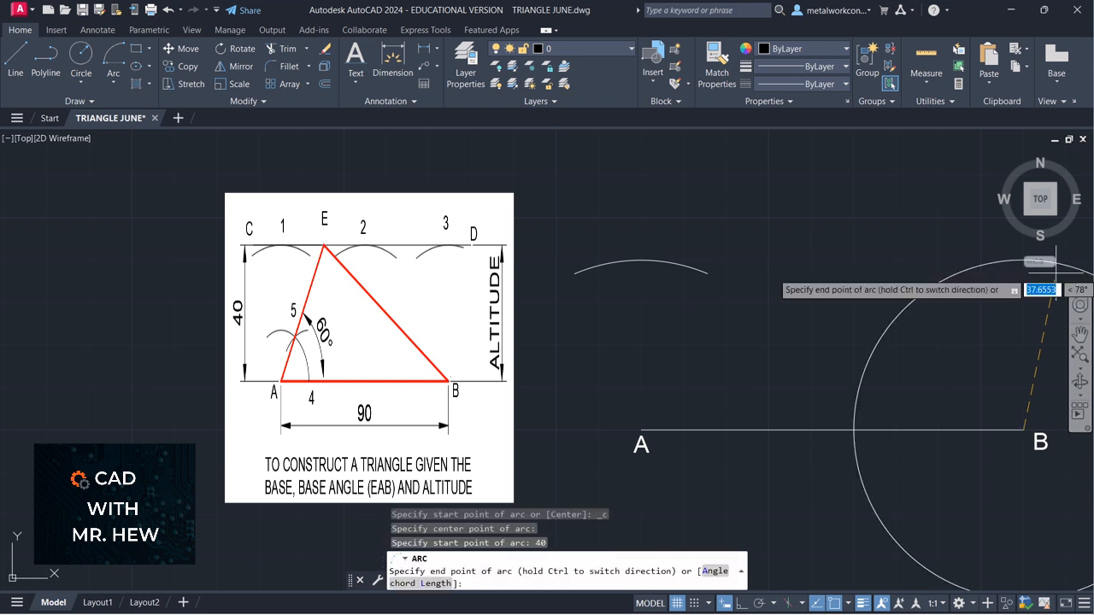
left_click(1015, 264)
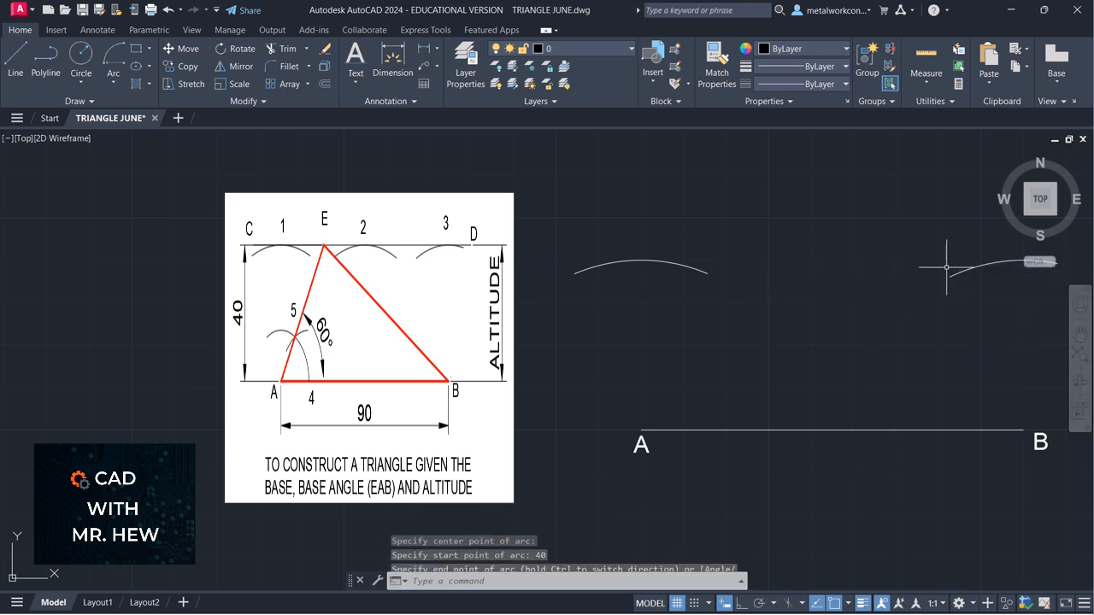
Draw a radius 40 arc centred on the midpoint of line AB, between the two existing arcs
left_click(1080, 335)
left_click_drag(1042, 334, 1002, 319)
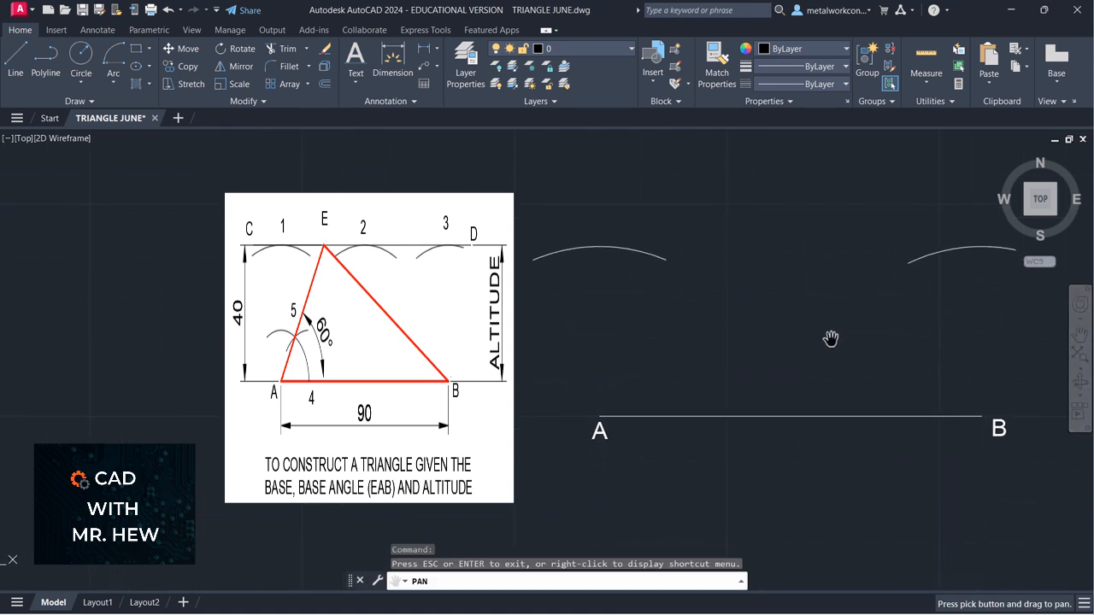
key("Escape")
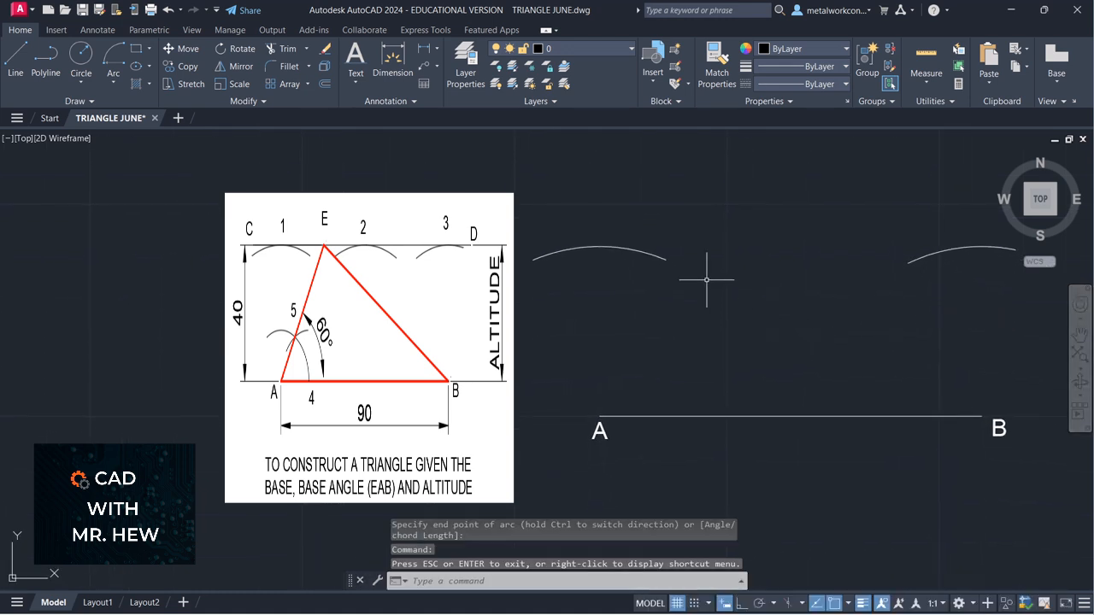
left_click(113, 84)
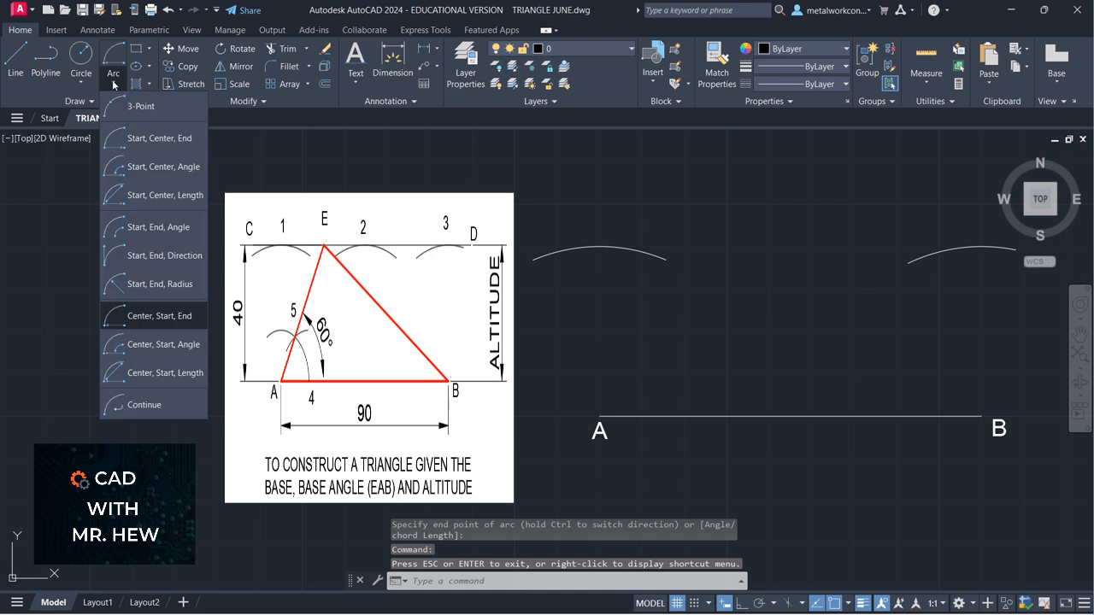
left_click(142, 316)
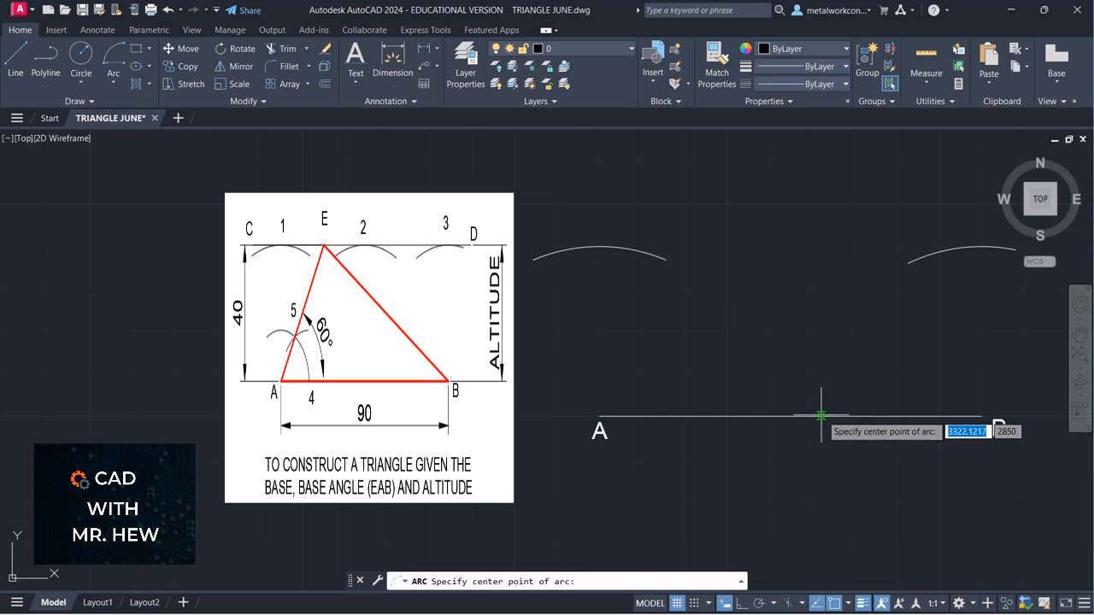
left_click(790, 416)
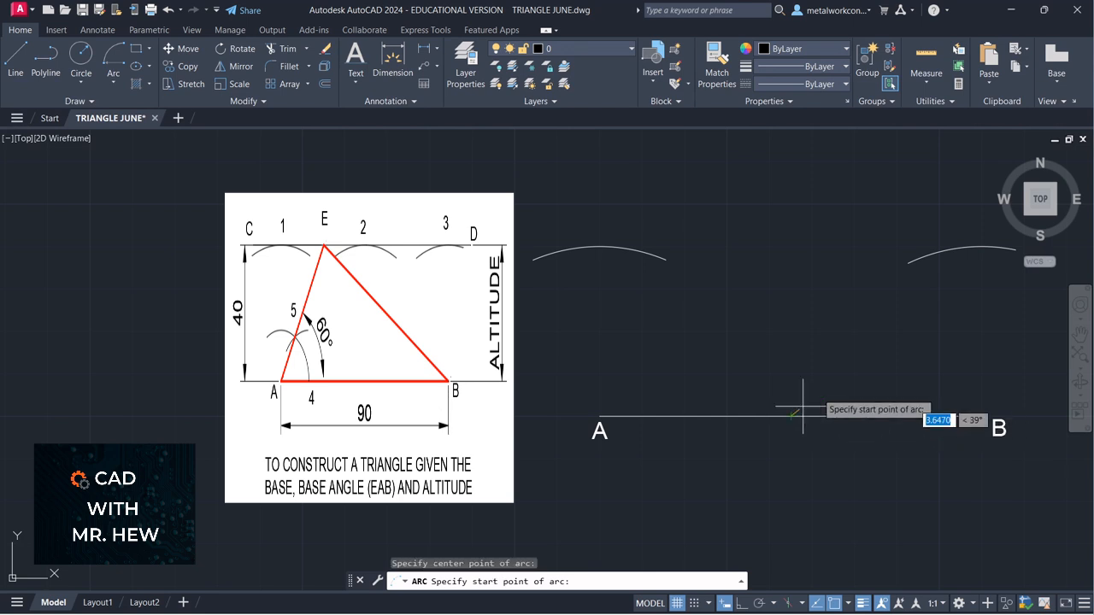
type("40")
key("Return")
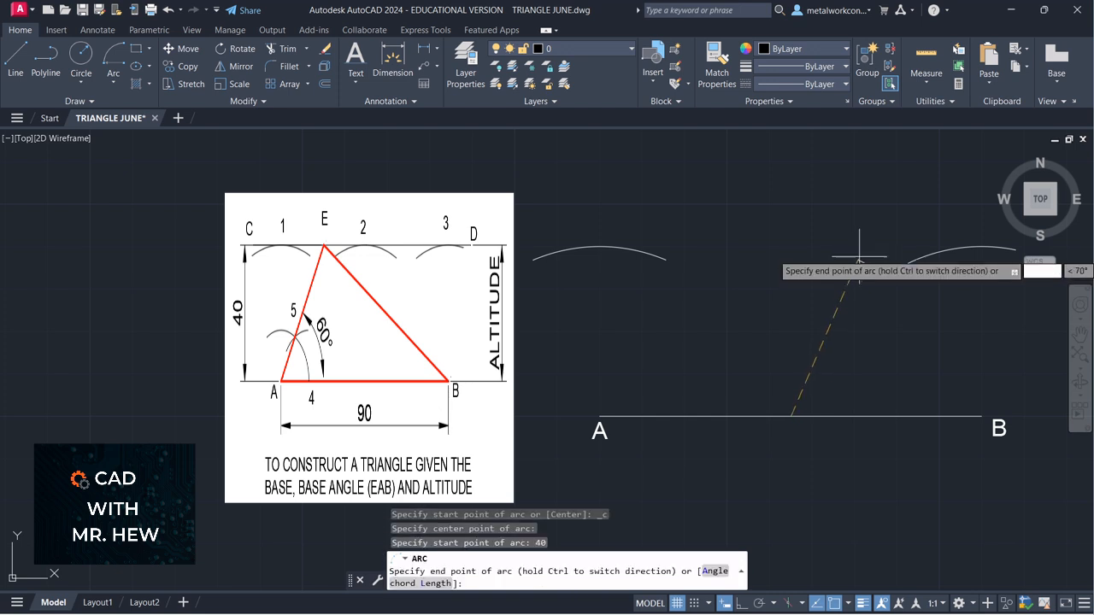
left_click(726, 265)
key("Return")
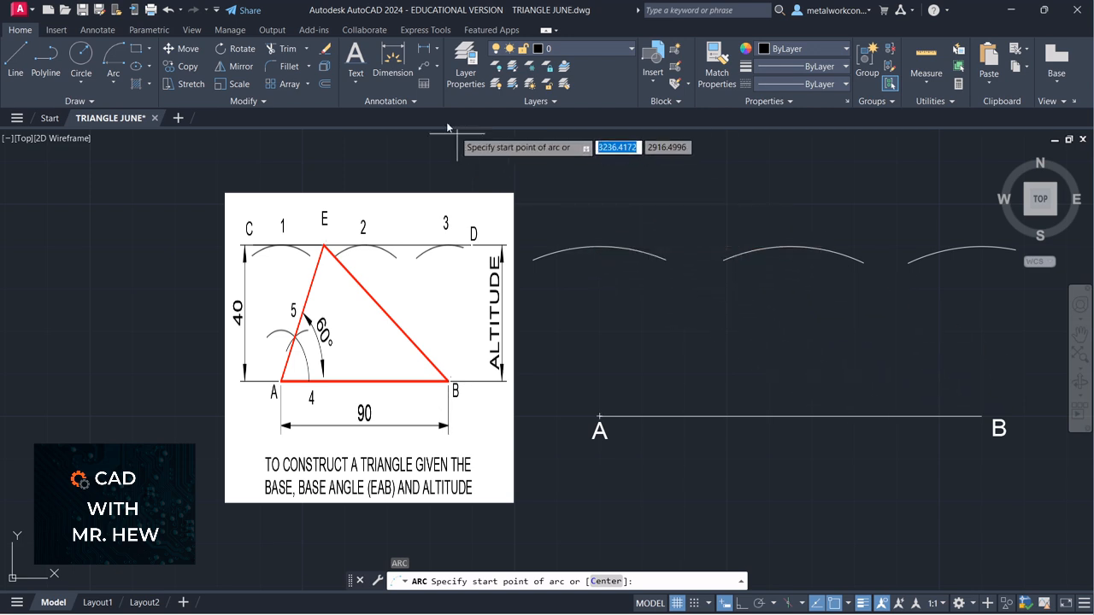
Label the three arcs 1, 2 and 3 from A towards B with single-line text above them, height 4 and rotation 0
left_click(358, 79)
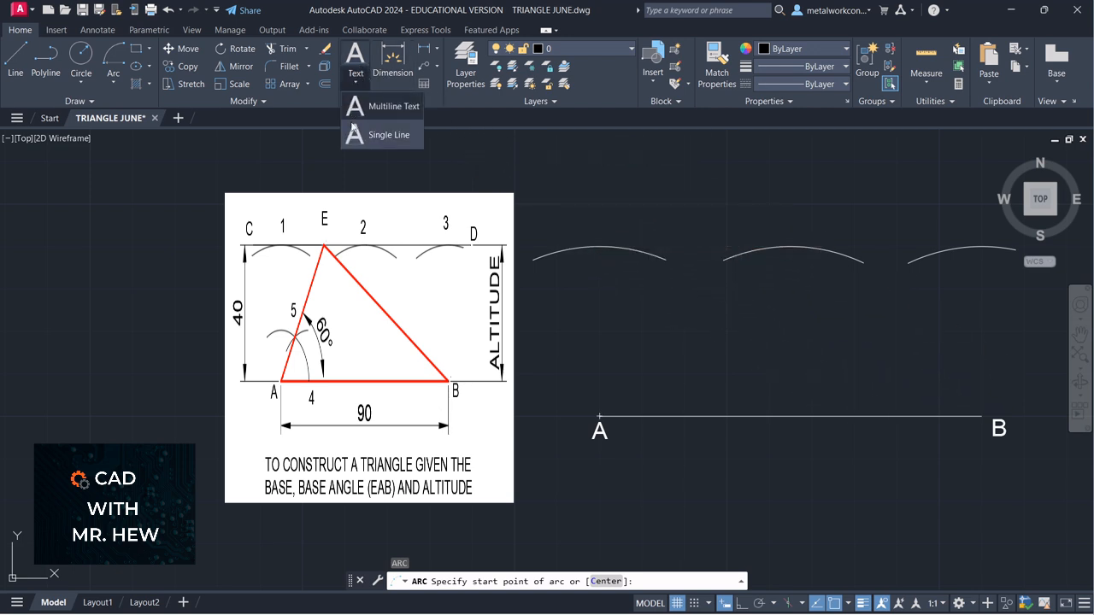
left_click(359, 136)
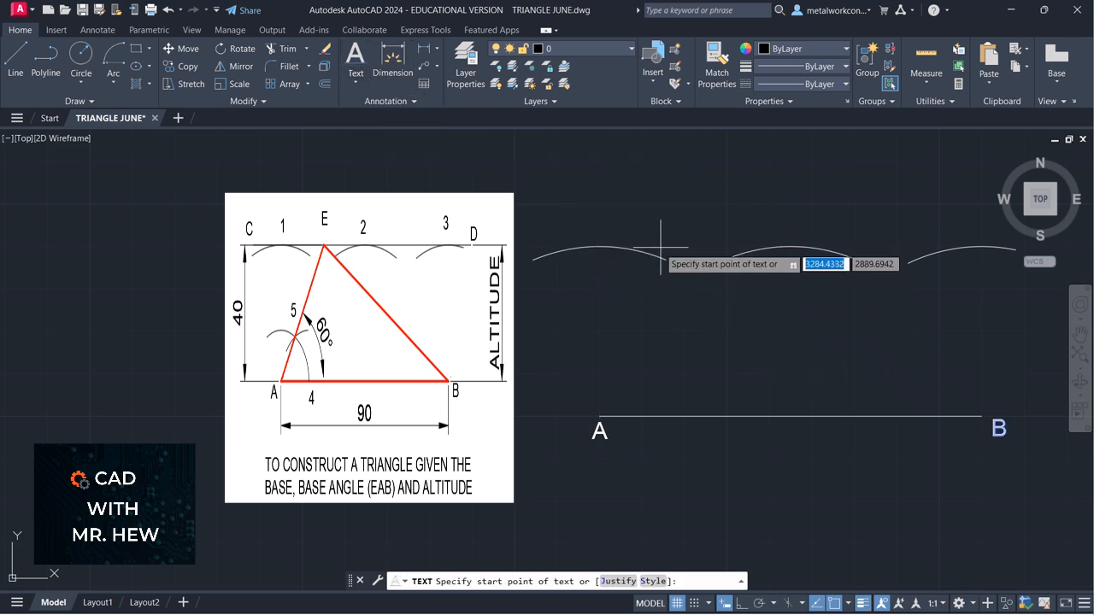
left_click(589, 231)
key("Return")
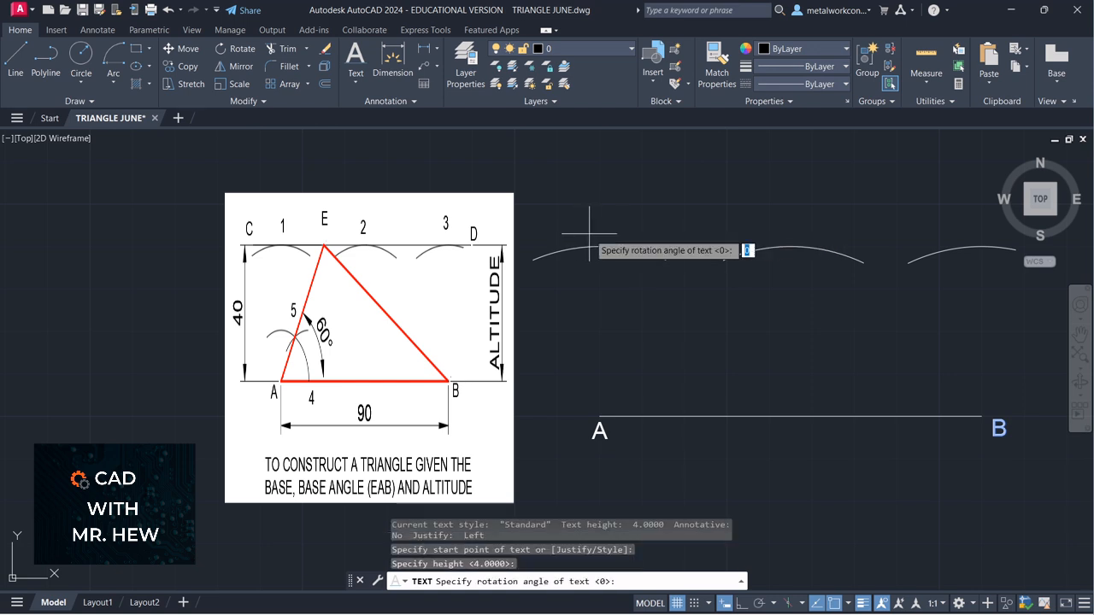
key("Return")
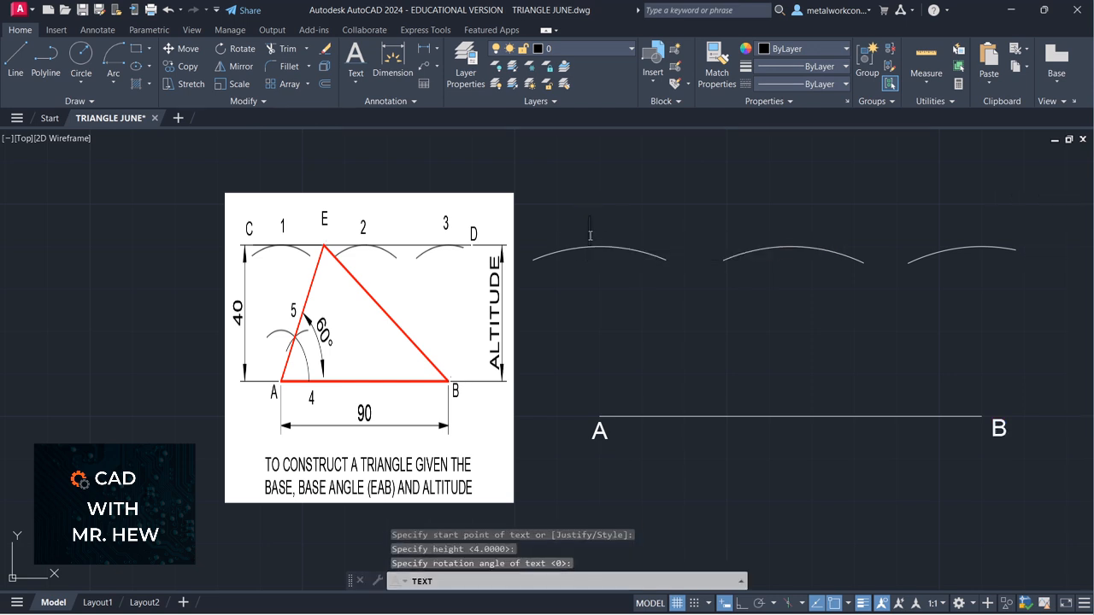
type("1")
left_click(782, 231)
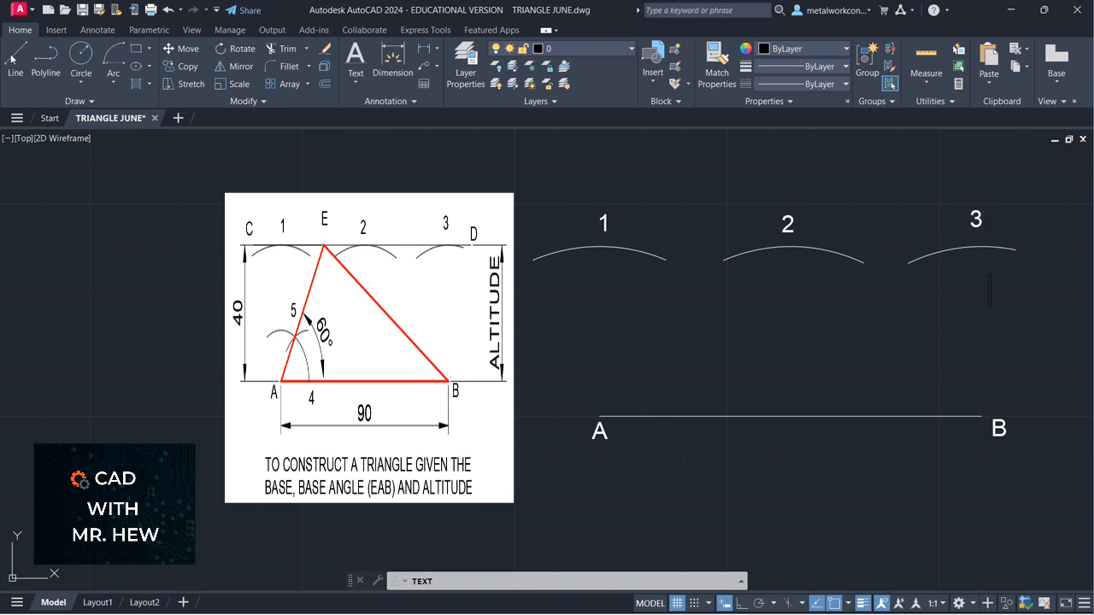
key("Escape")
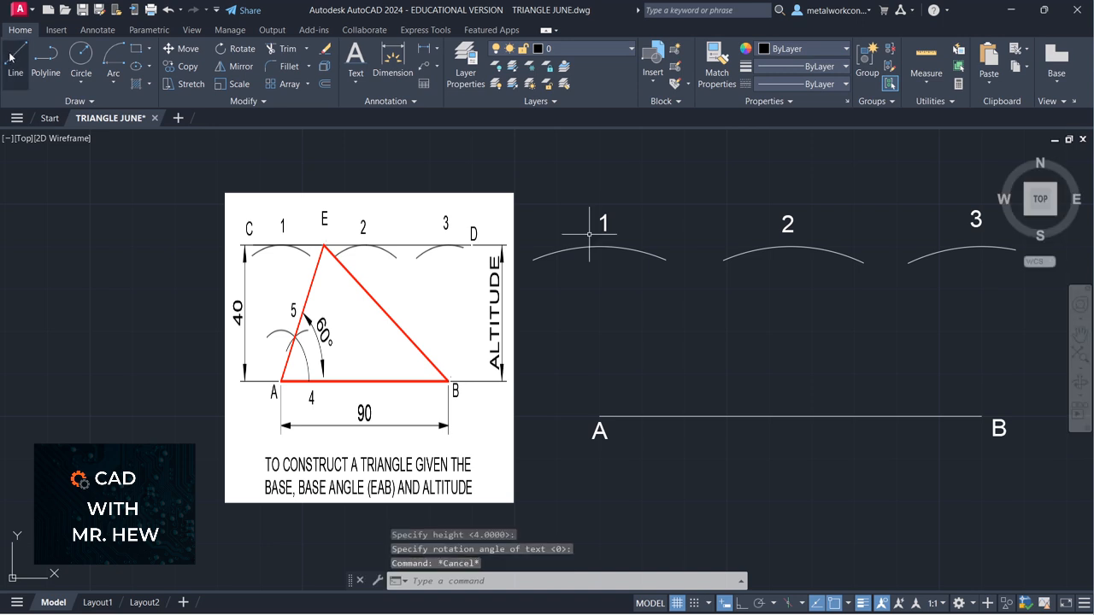
Draw a connected line across the tops of arcs 1, 2 and 3, starting at arc 1 and ending at arc 3
type("l")
key("Return")
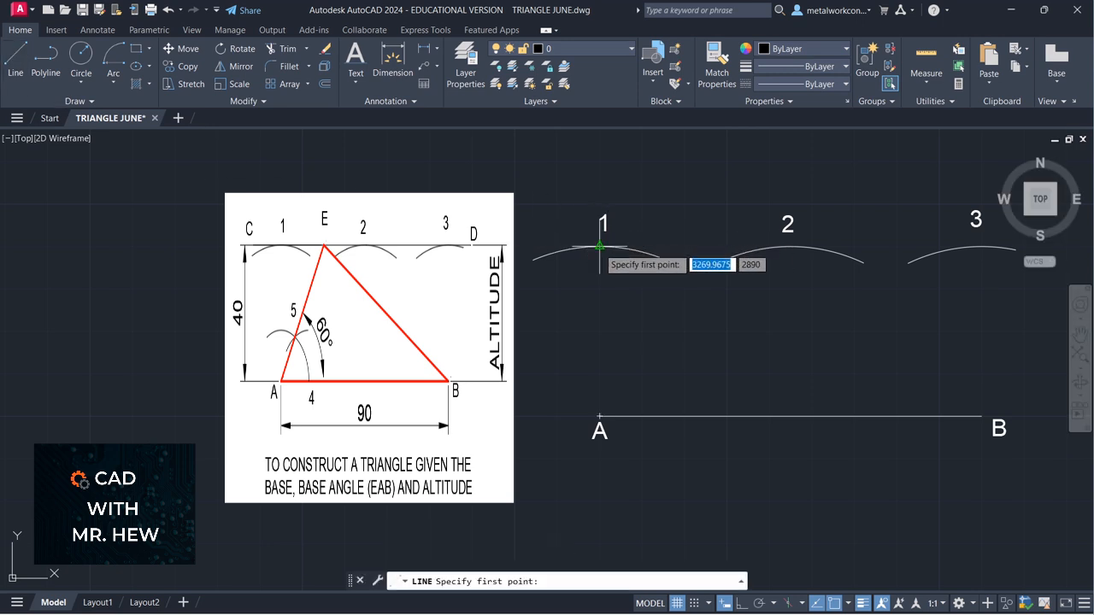
left_click(599, 246)
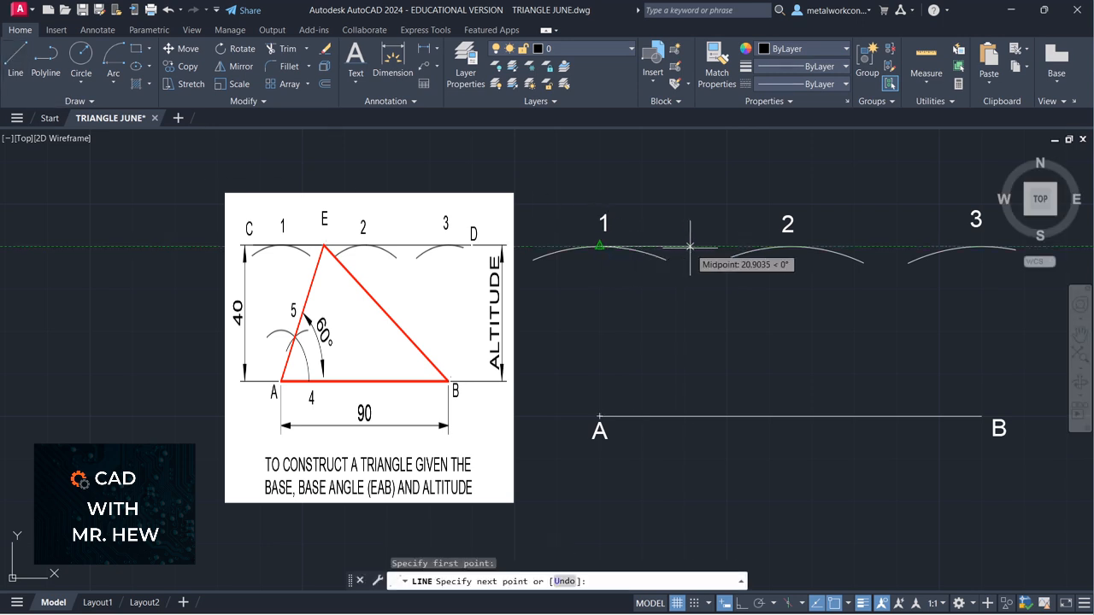
left_click(794, 246)
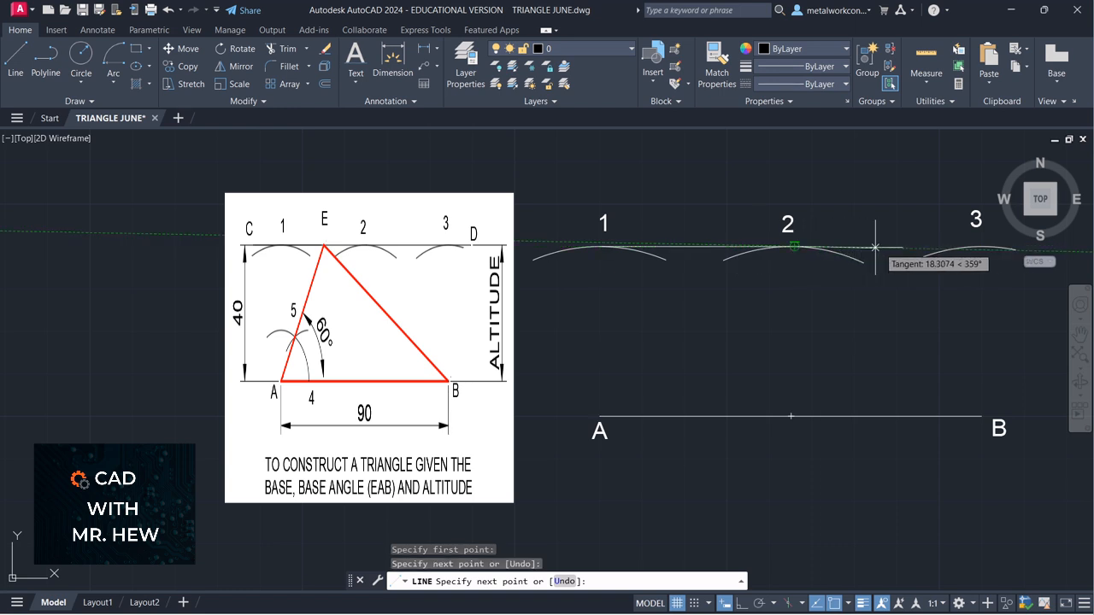
left_click(981, 247)
key("Return")
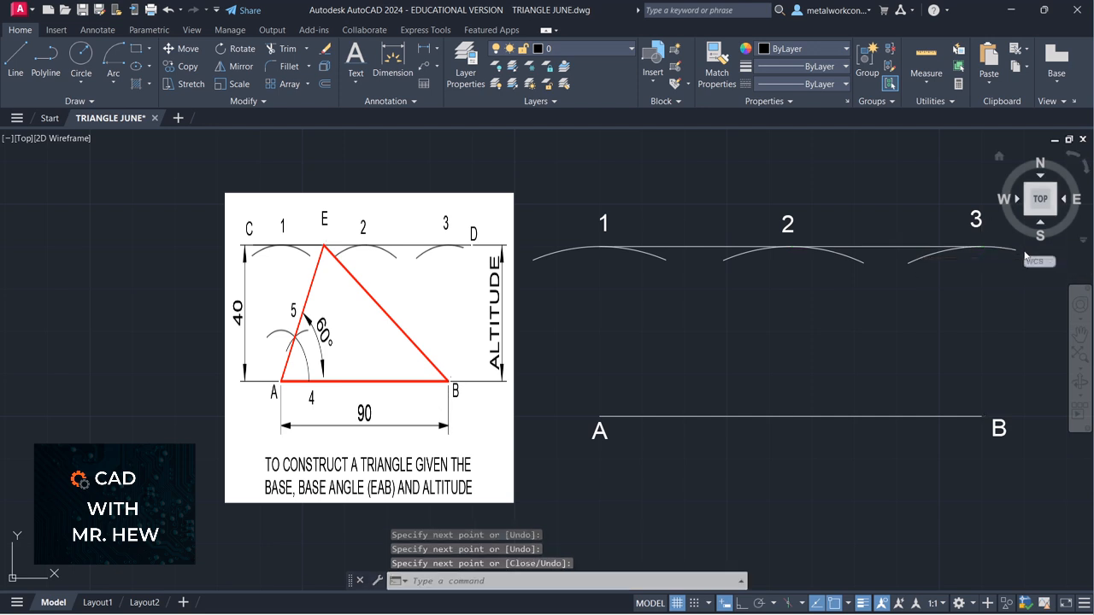
Stretch the upper line's end at arc 1 horizontally outward to about the outer end of that arc
left_click(706, 248)
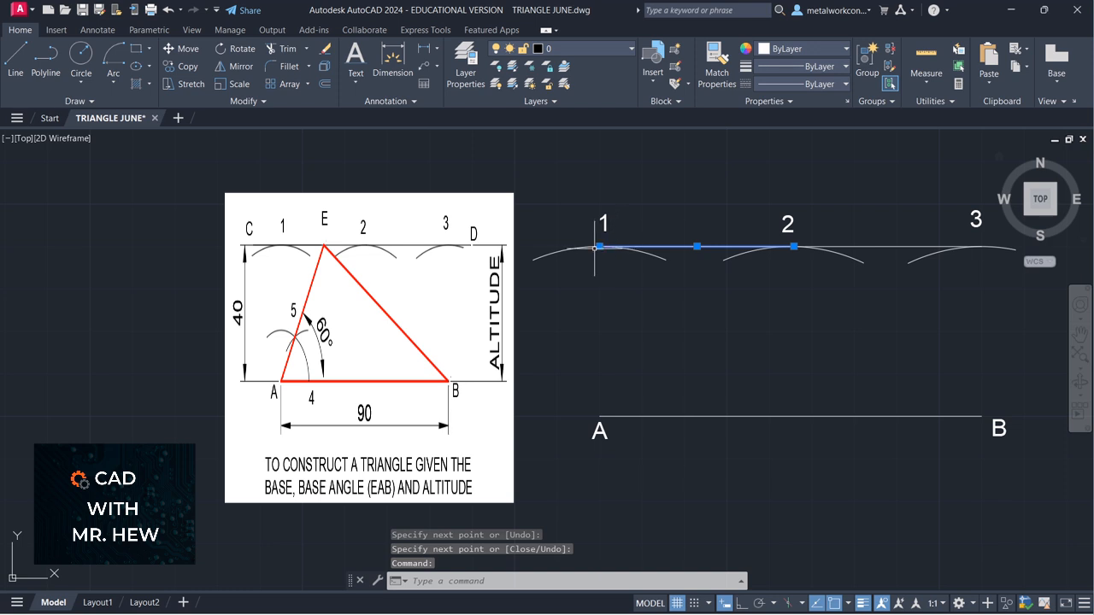
left_click(600, 247)
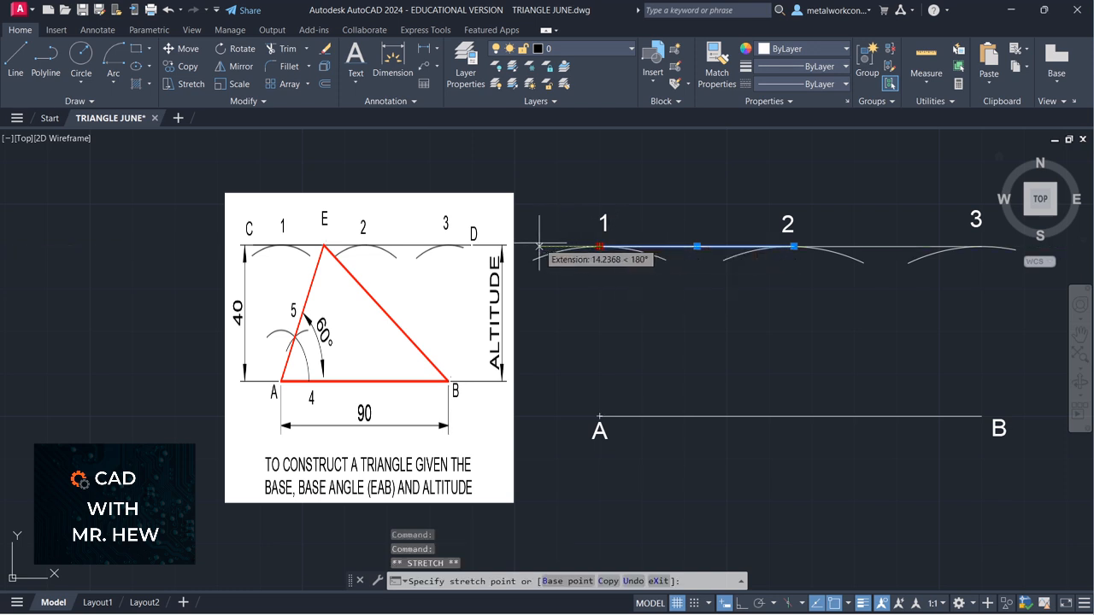
left_click(536, 247)
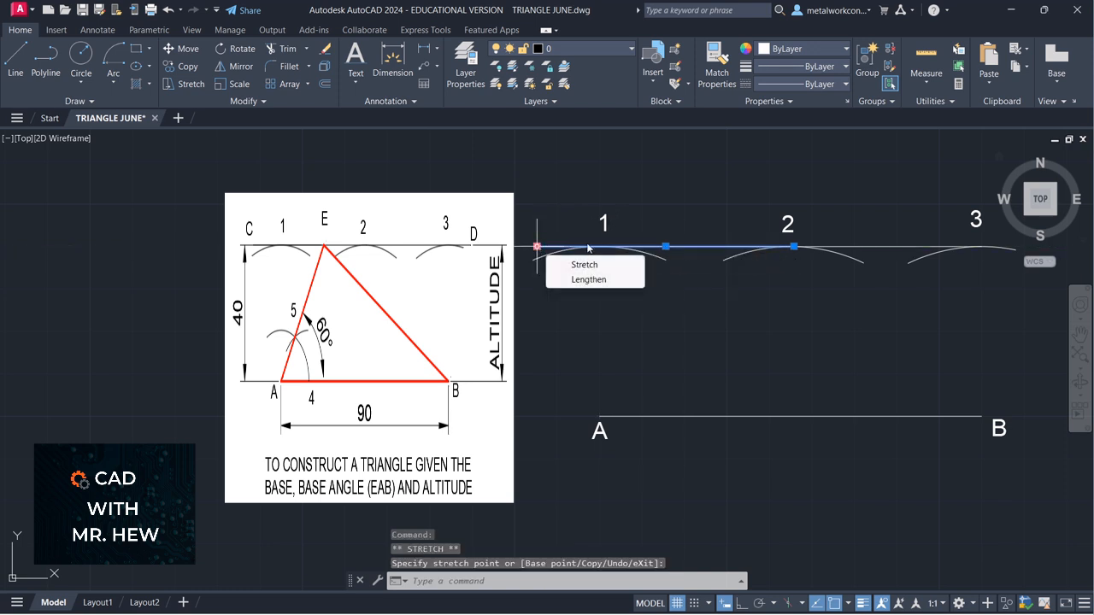
left_click(957, 246)
left_click(982, 247)
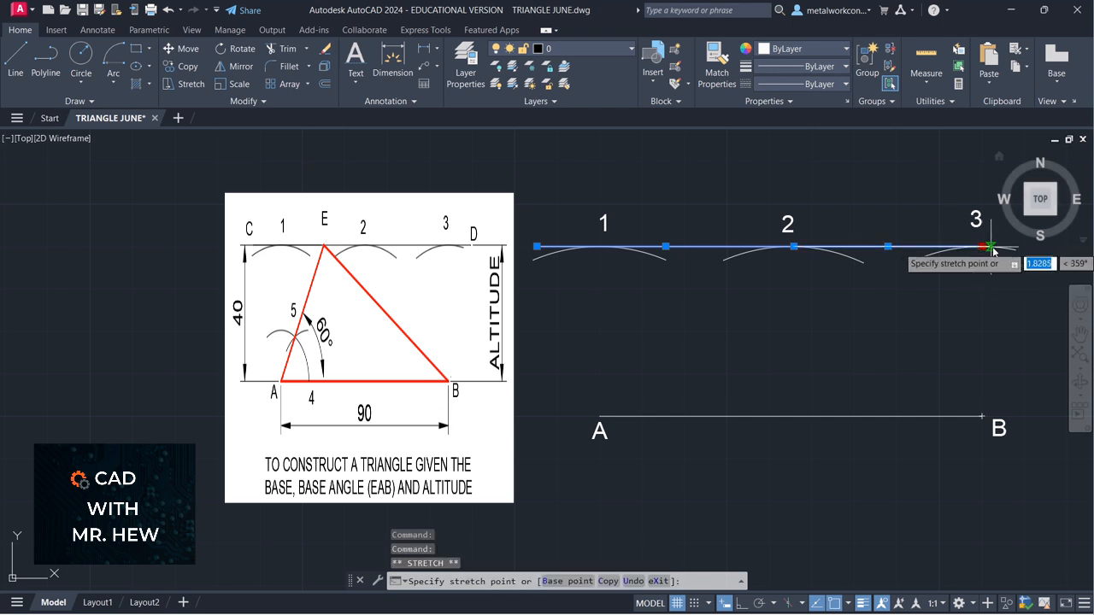
key("space")
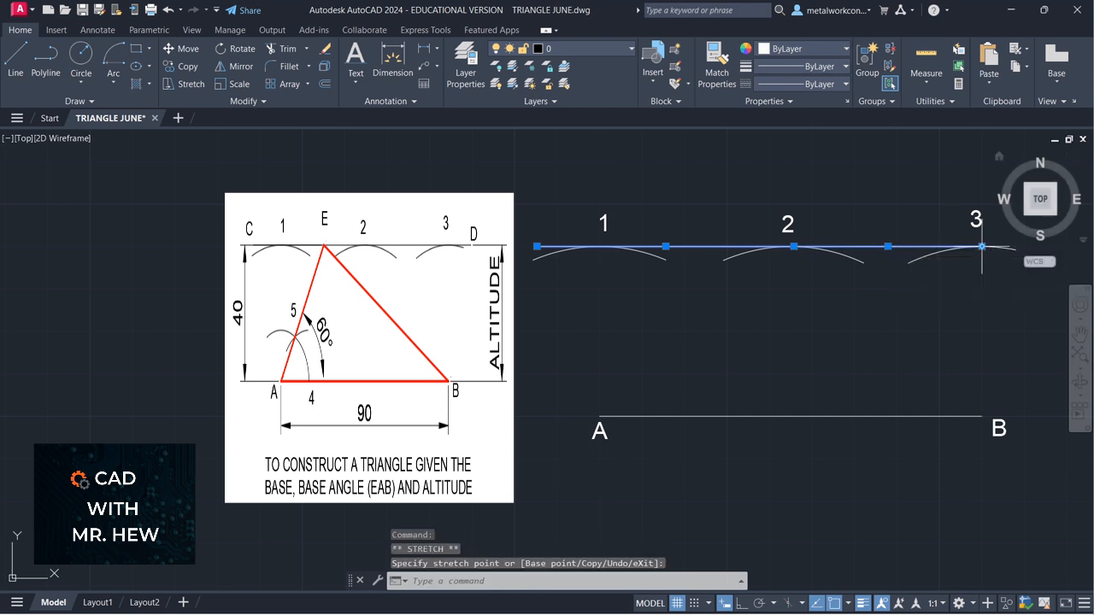
key("Escape")
Stretch the upper line's end at arc 3 horizontally outward, slightly past the outer end of that arc
left_click(1079, 333)
left_click_drag(1028, 337, 1034, 384)
key("Escape")
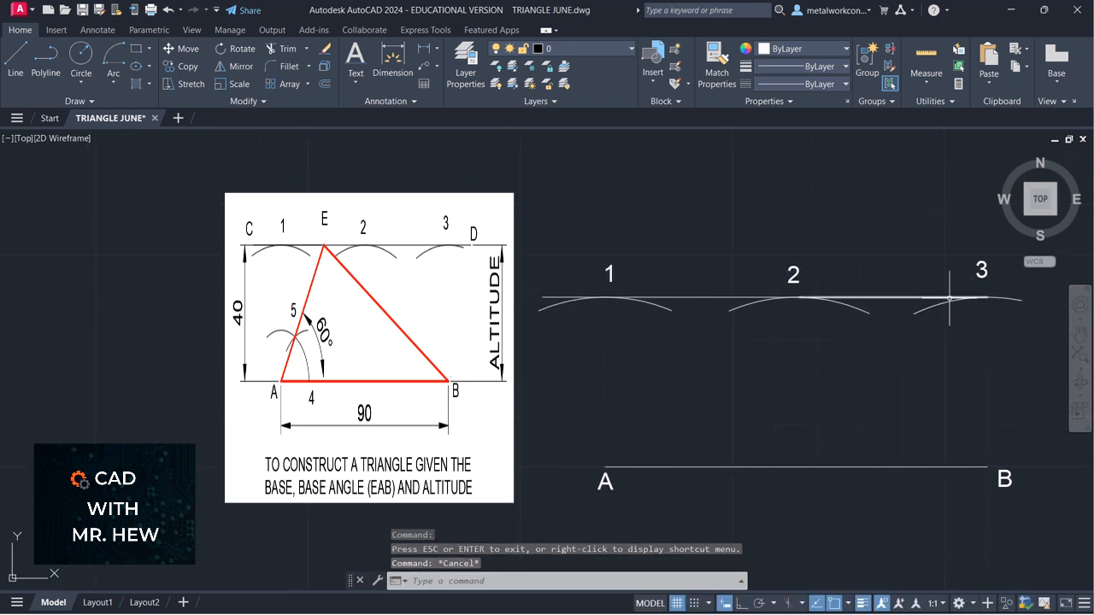
left_click(967, 296)
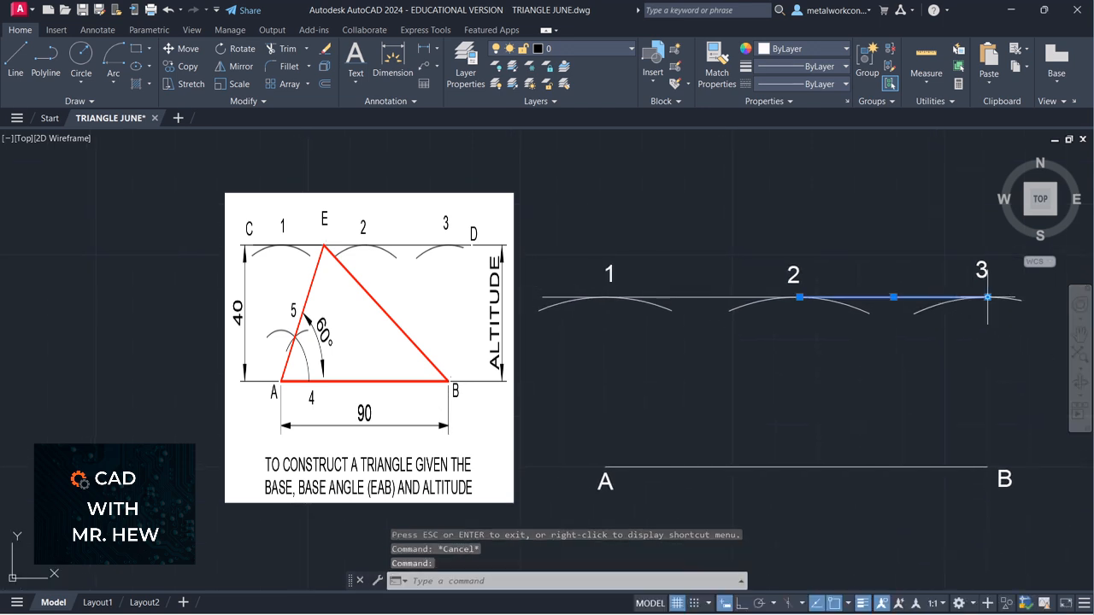
left_click(987, 296)
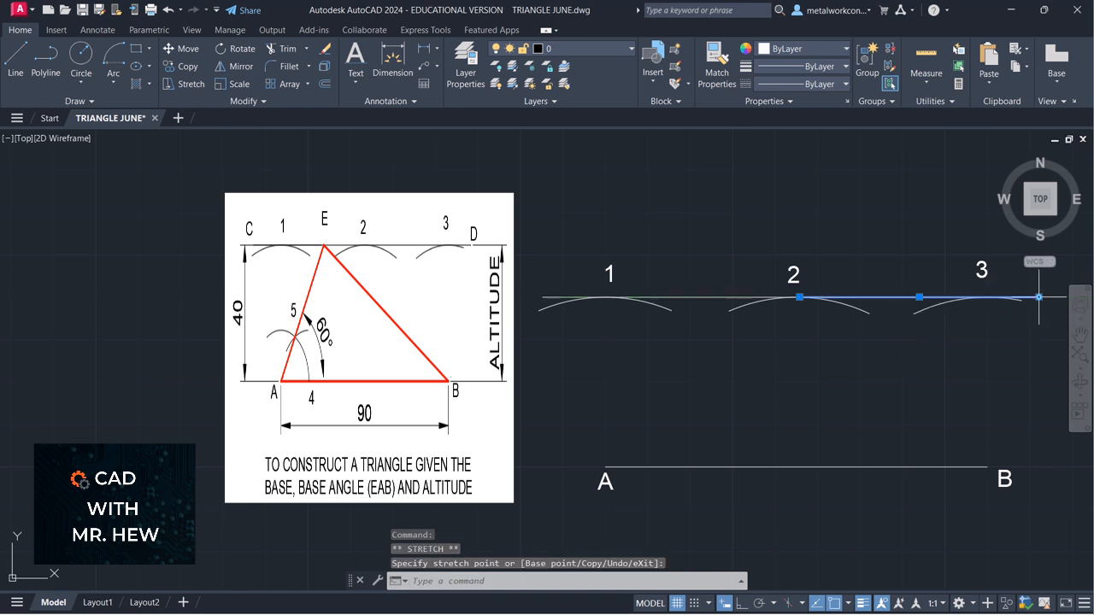
left_click(1038, 297)
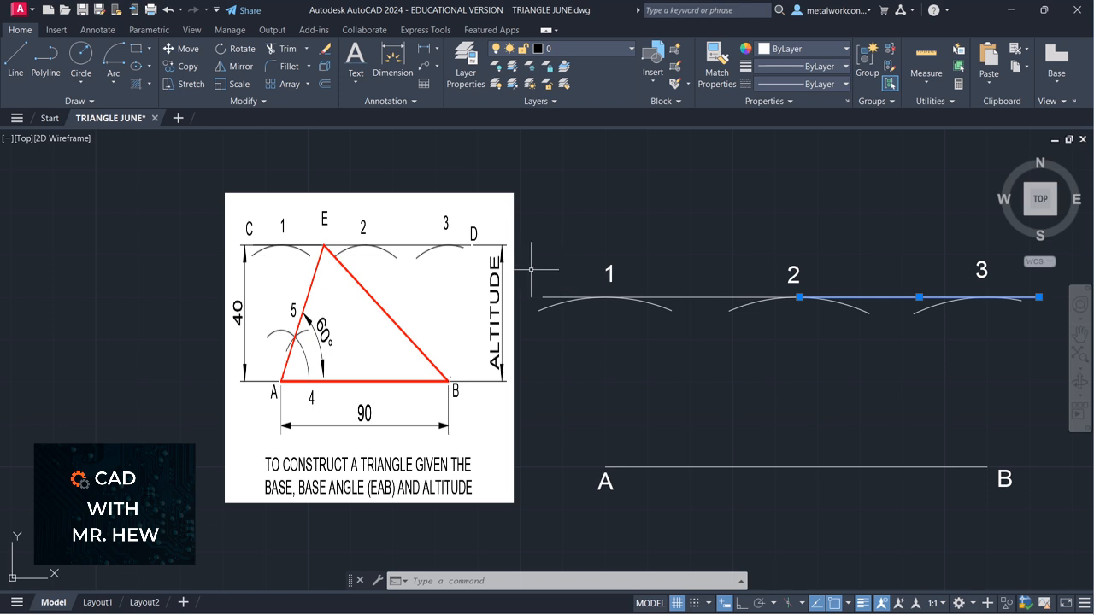
Label the upper line's ends C above A's side and D above B's side with single-line text, height 4 and rotation 0
left_click(354, 83)
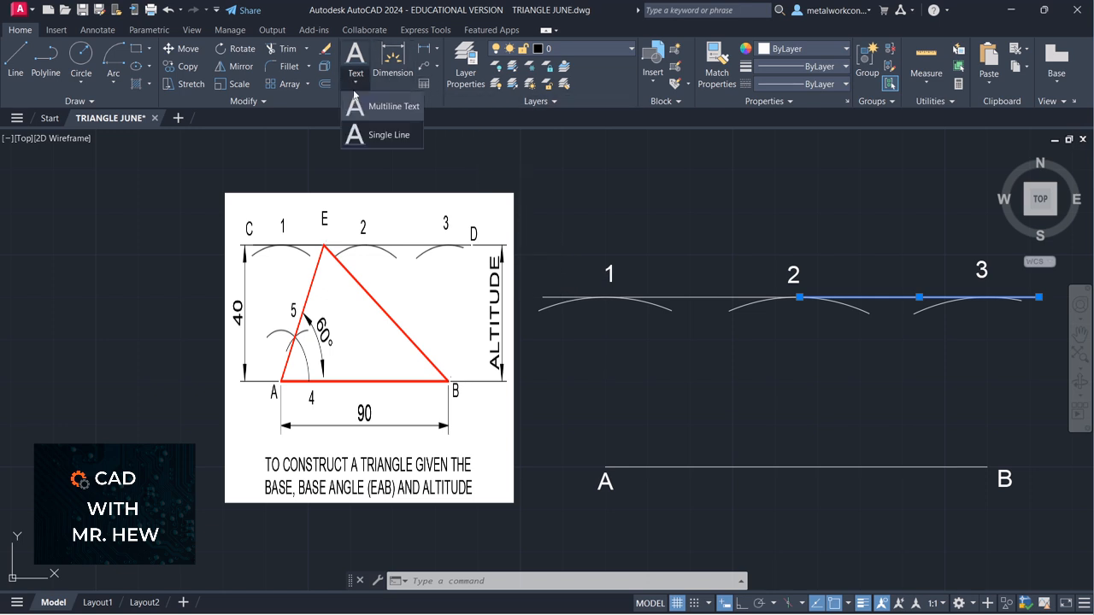
left_click(384, 135)
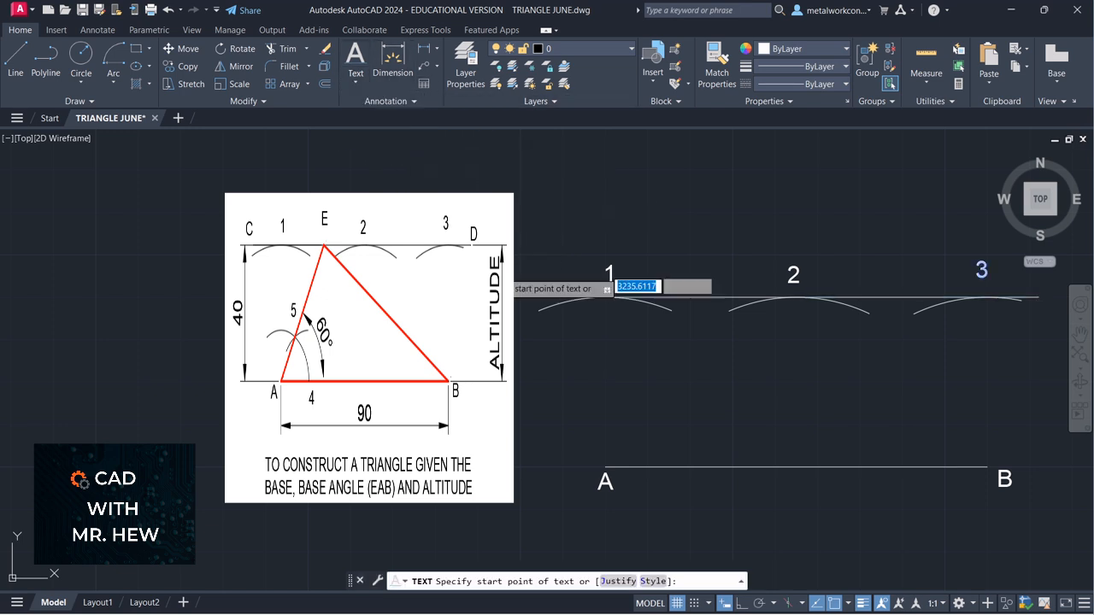
left_click(526, 303)
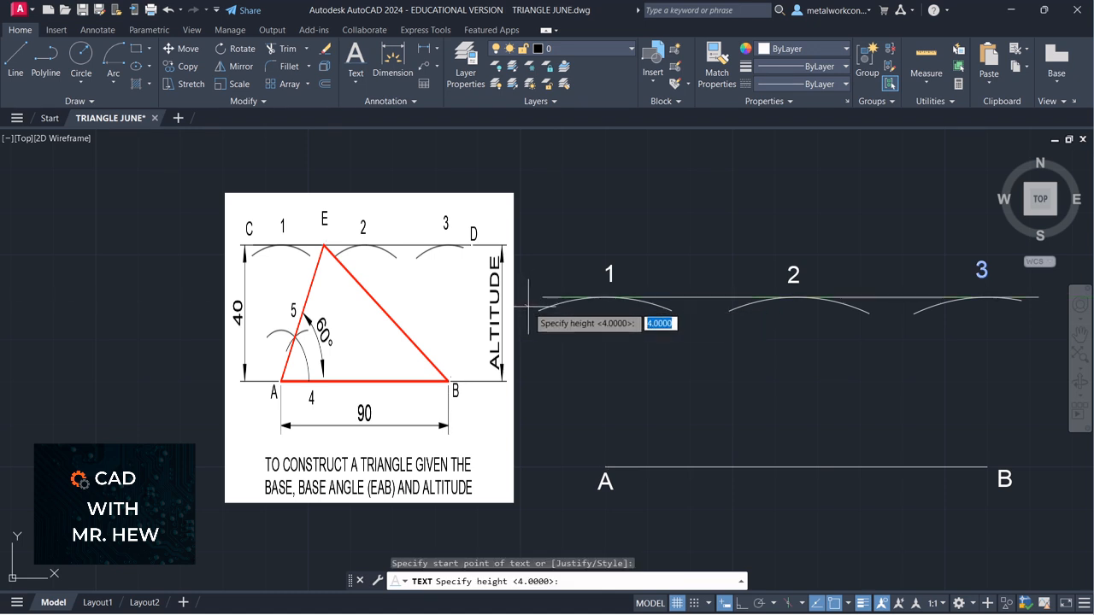
key("Return")
key("Return")
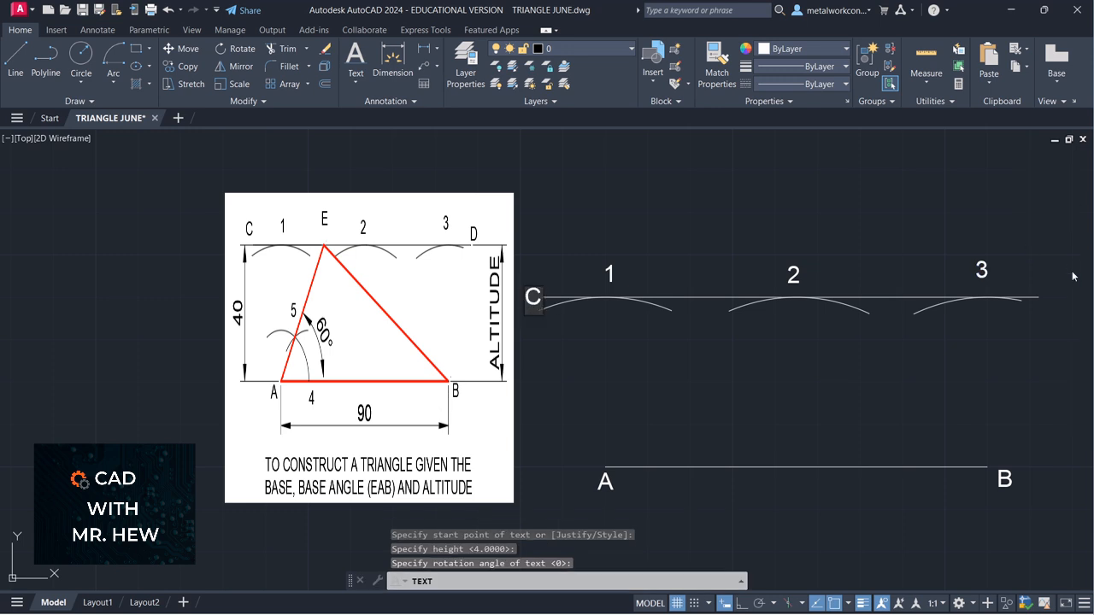
left_click(1046, 289)
left_click(1044, 296)
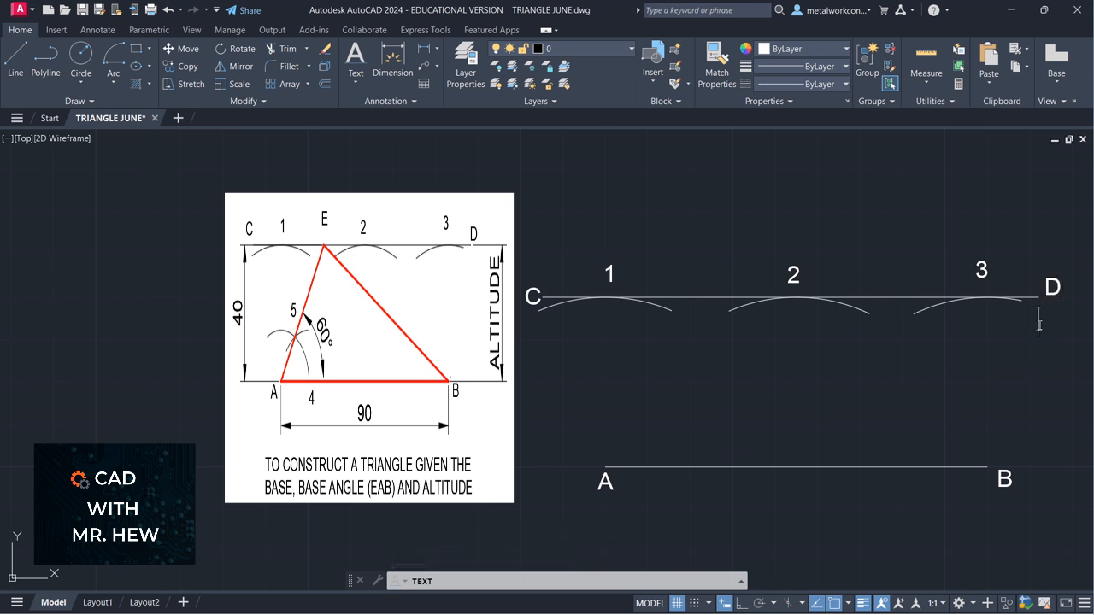
key("Escape")
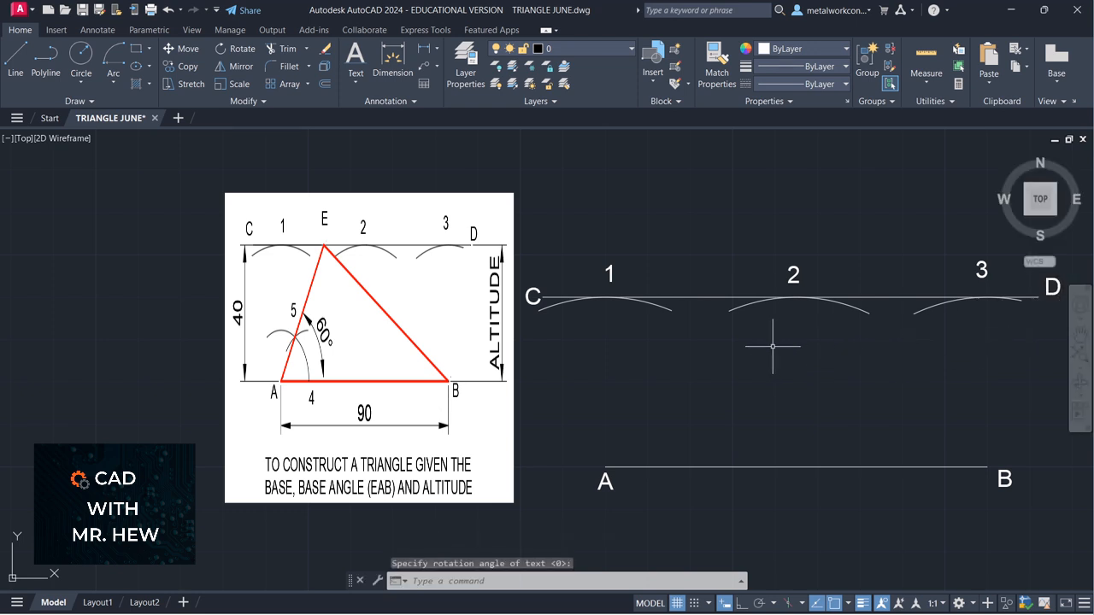
Add a vertical linear dimension from base end B to upper line end D, placed outside the figure beyond D
scroll(772, 347, "down", 2)
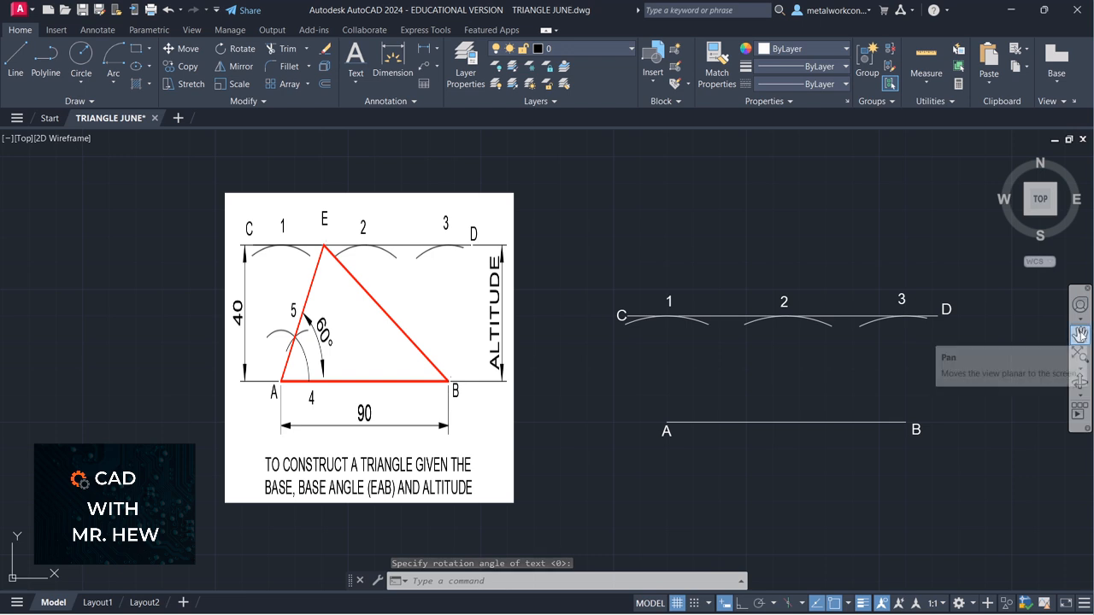
left_click(1079, 334)
left_click_drag(983, 339, 994, 293)
key("Escape")
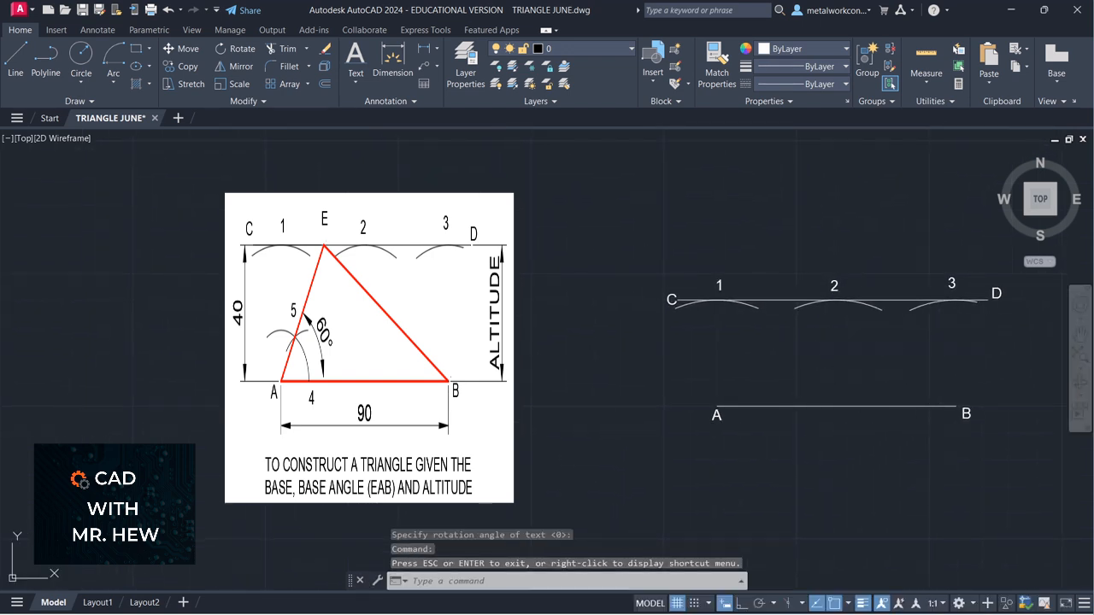
left_click(427, 51)
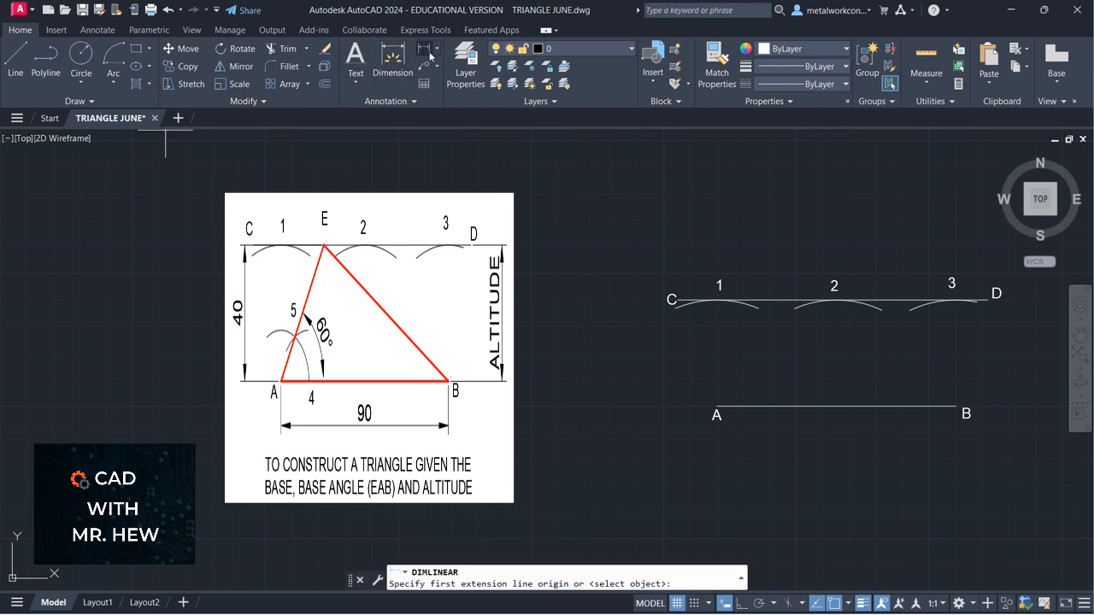
left_click(955, 406)
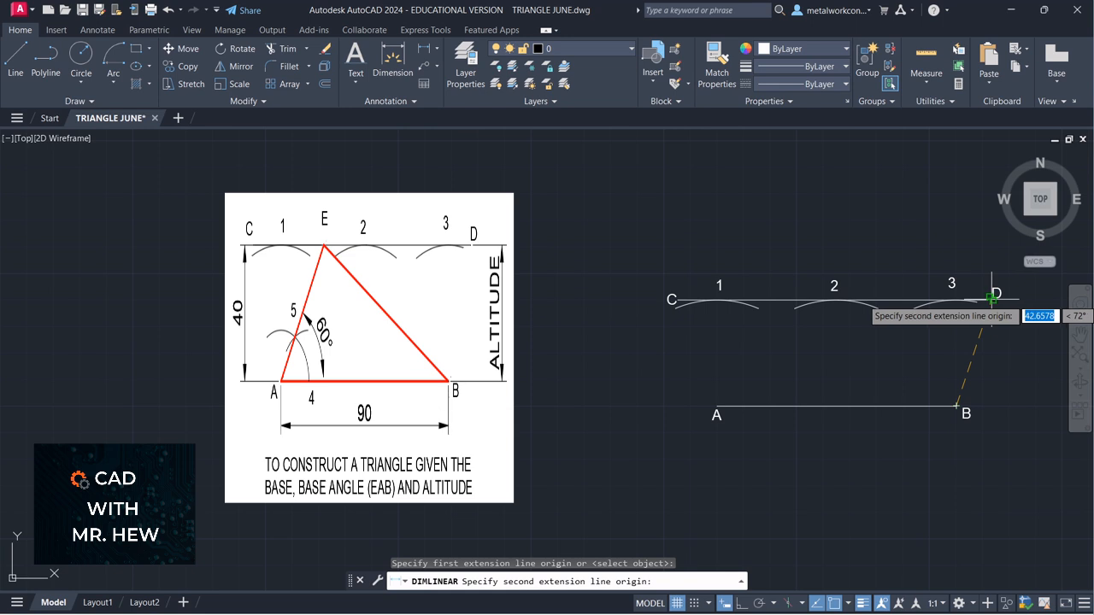
left_click(988, 300)
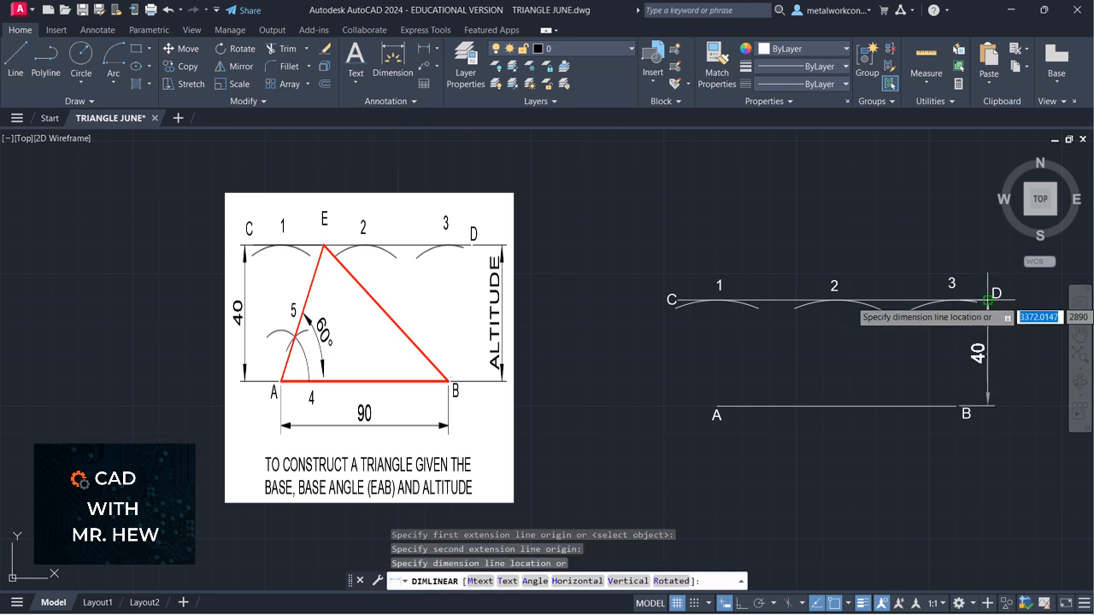
left_click(1032, 301)
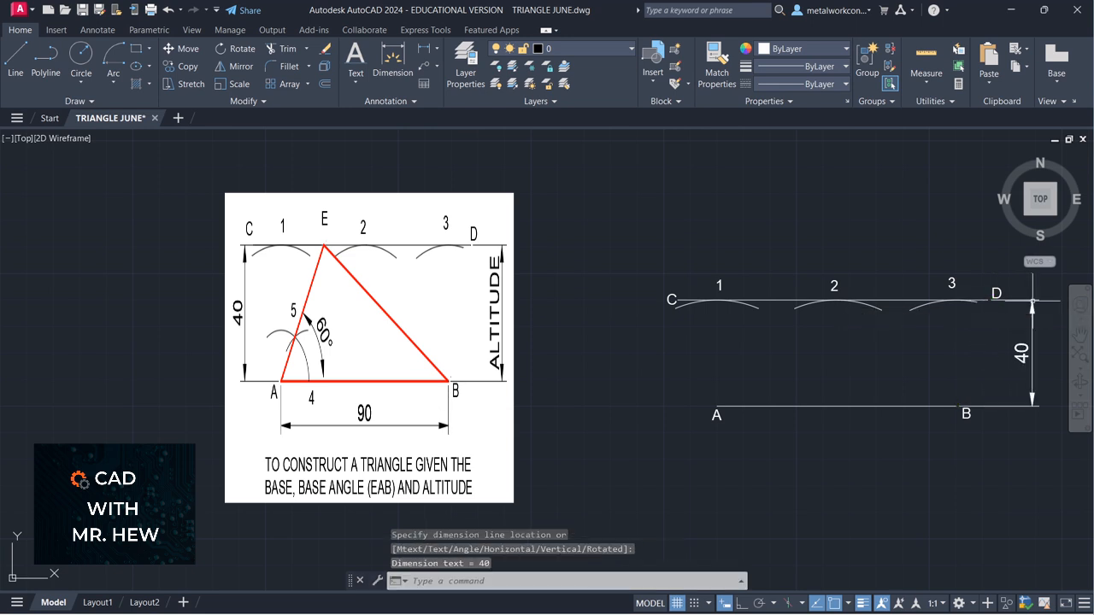
Replace the vertical dimension's text with ALTITUDE
left_click(1023, 357)
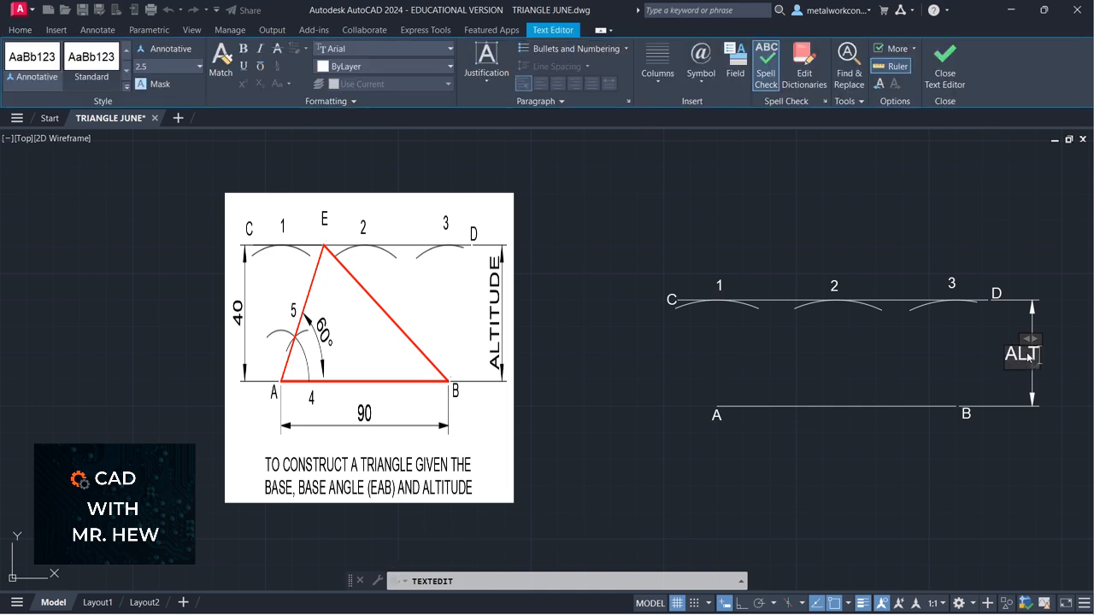
type("TUDE")
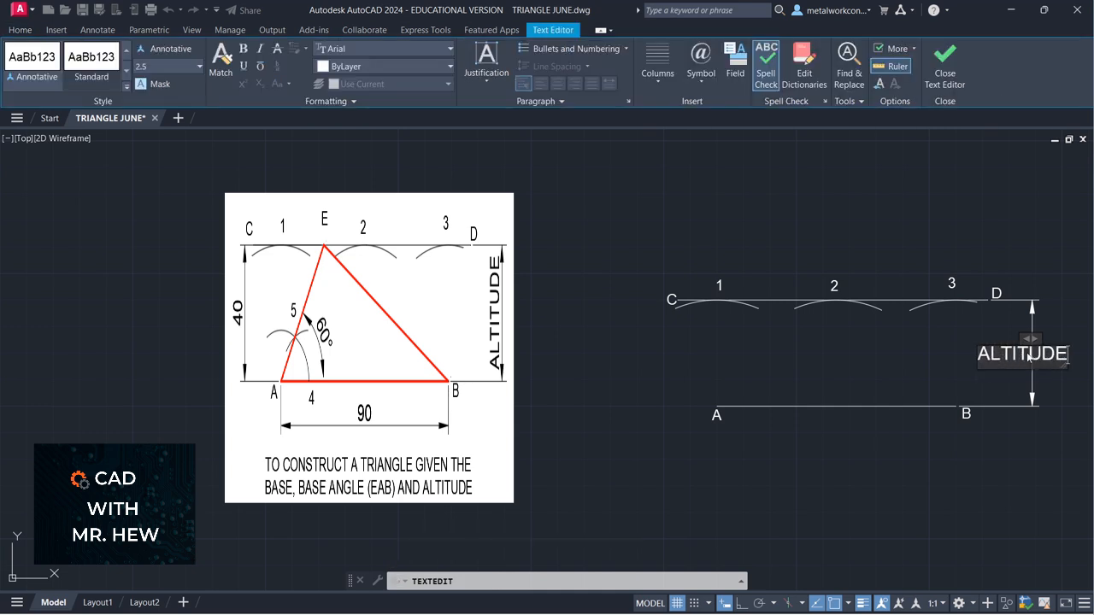
left_click(1015, 444)
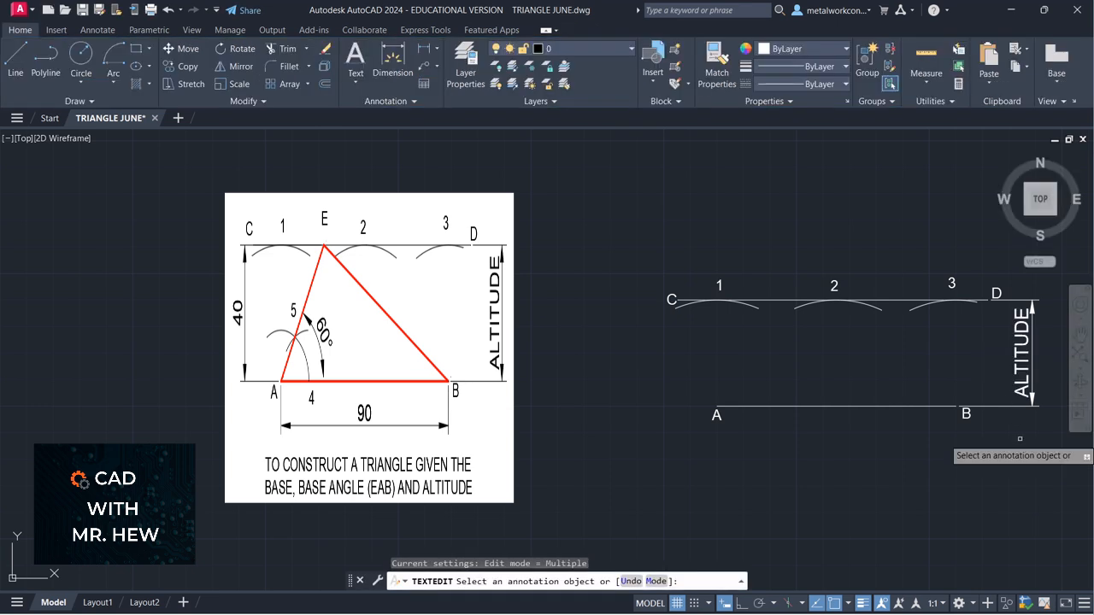
key("Escape")
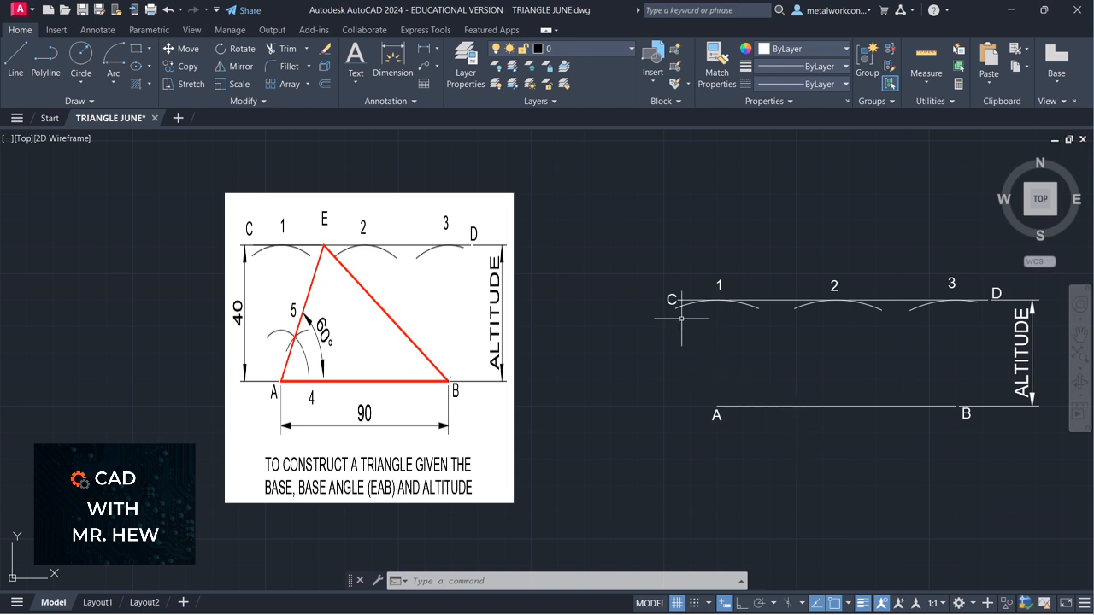
Draw a radius 15 arc centred on end A, from line AB counterclockwise to slightly past vertical above A
left_click(115, 81)
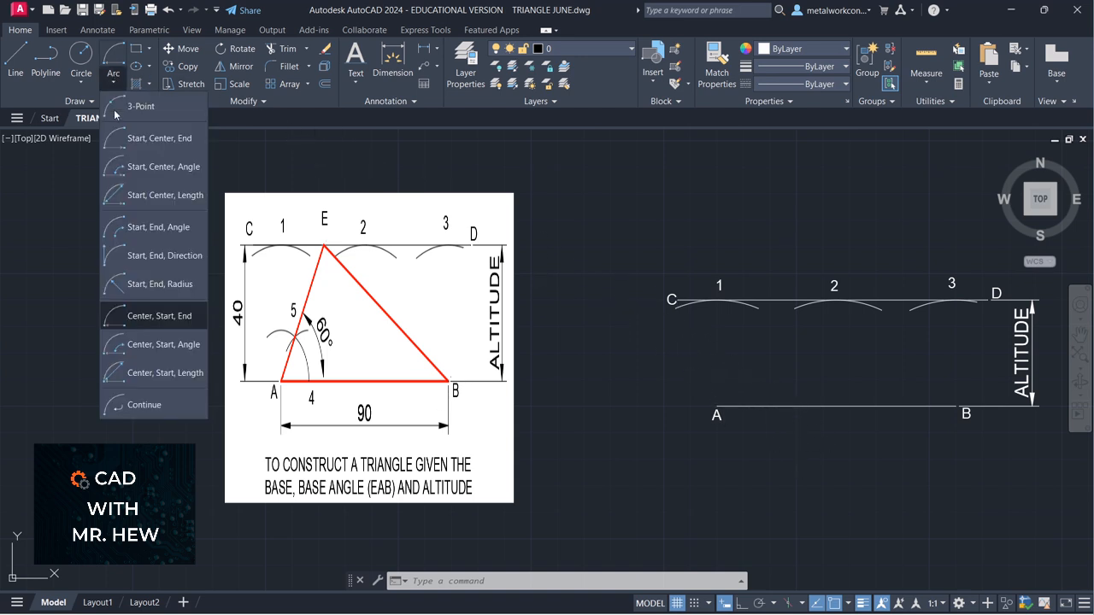
left_click(124, 322)
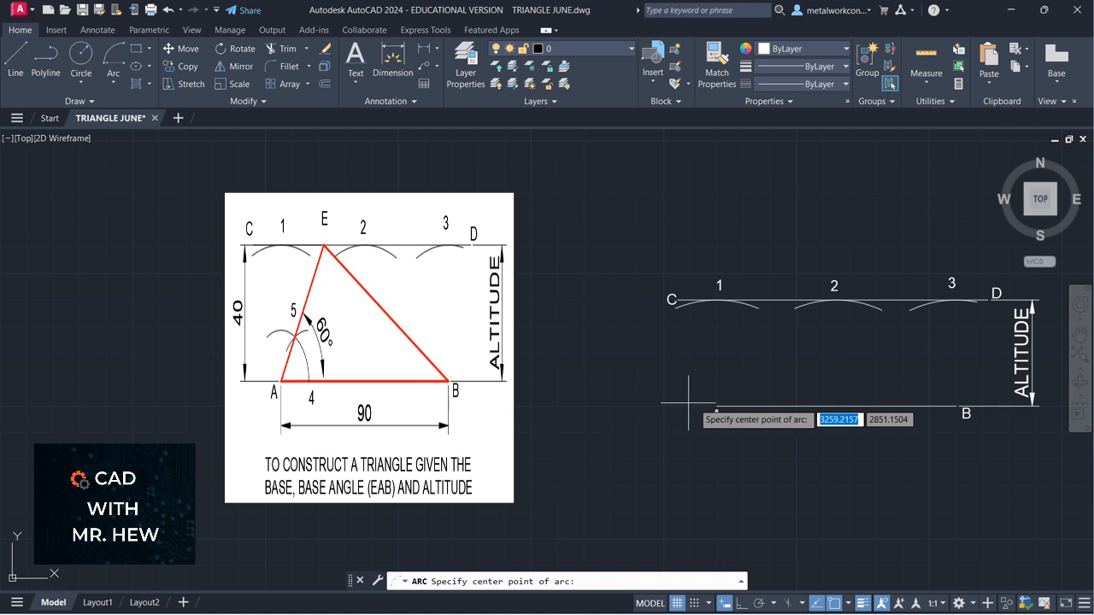
left_click(716, 407)
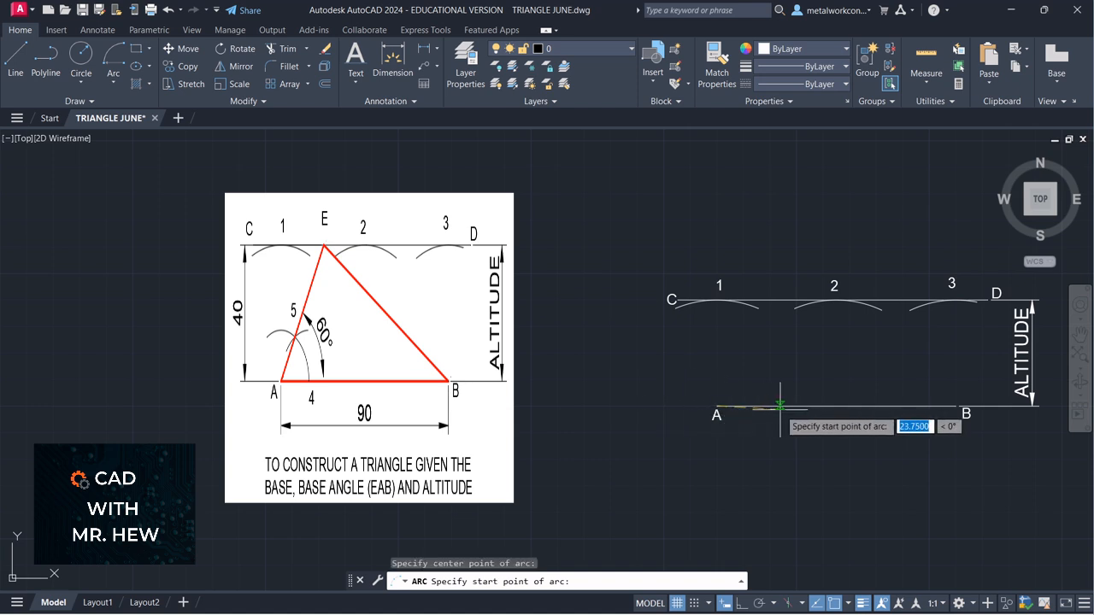
type("15")
key("Return")
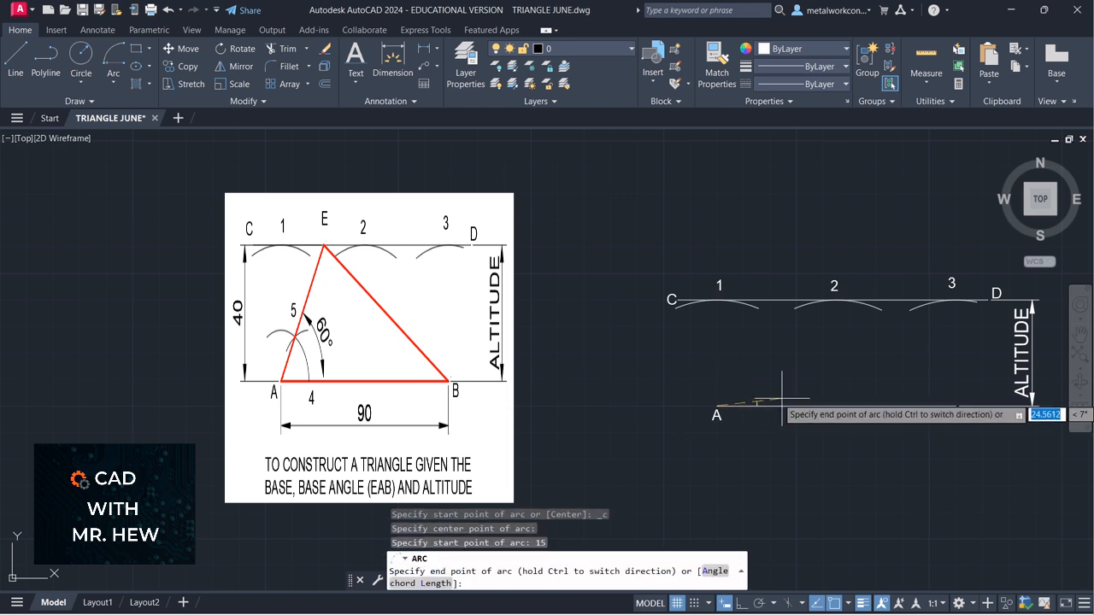
left_click(705, 363)
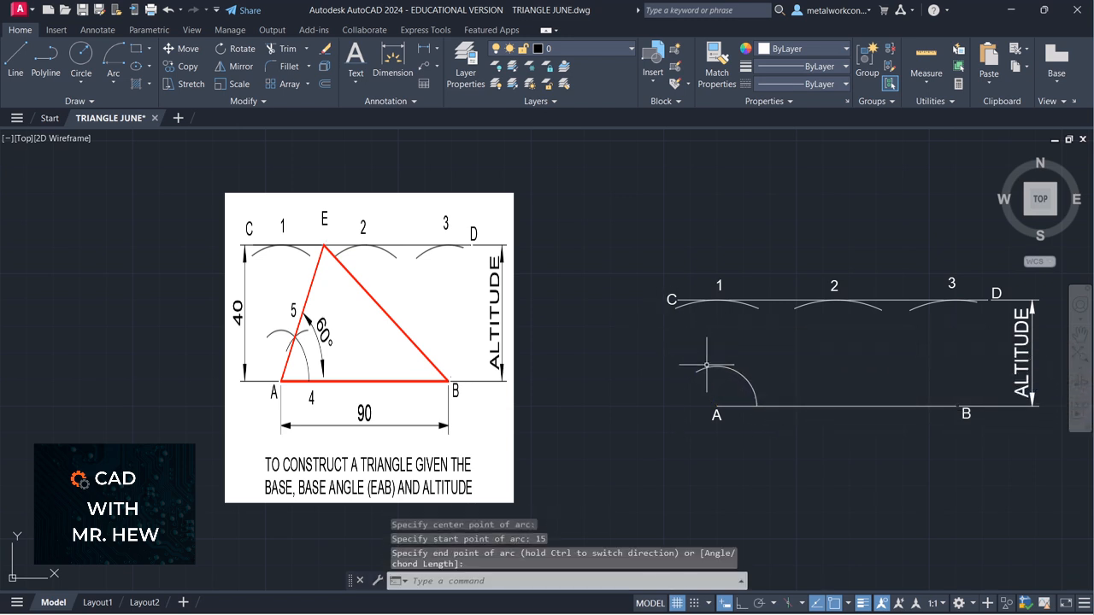
Label the arc's start on line AB as 4, just below the line, with single-line text of height 4 and rotation 0
left_click(355, 80)
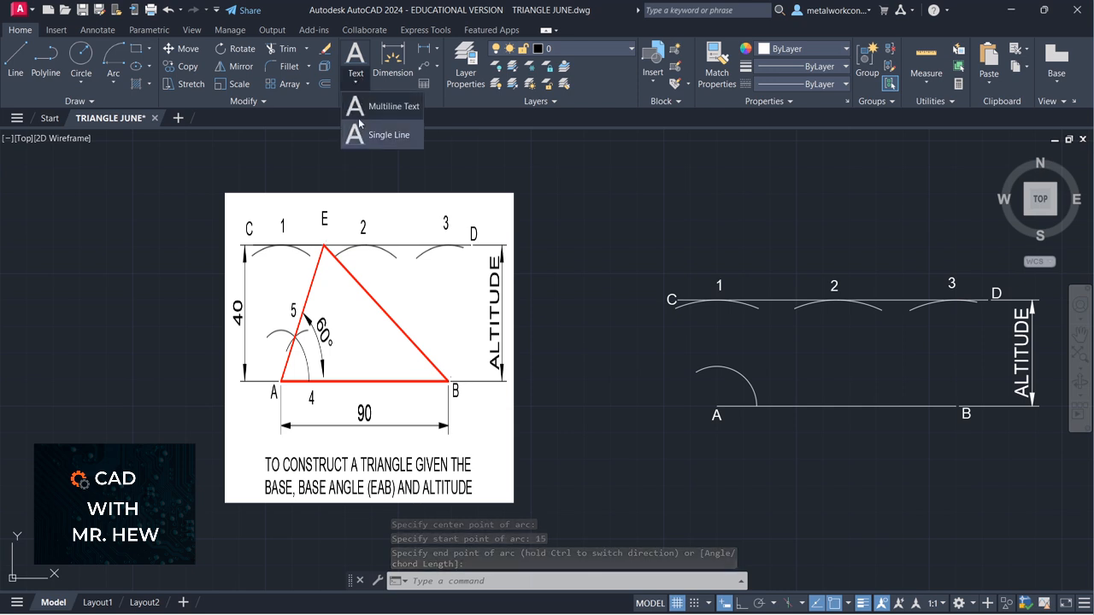
left_click(361, 135)
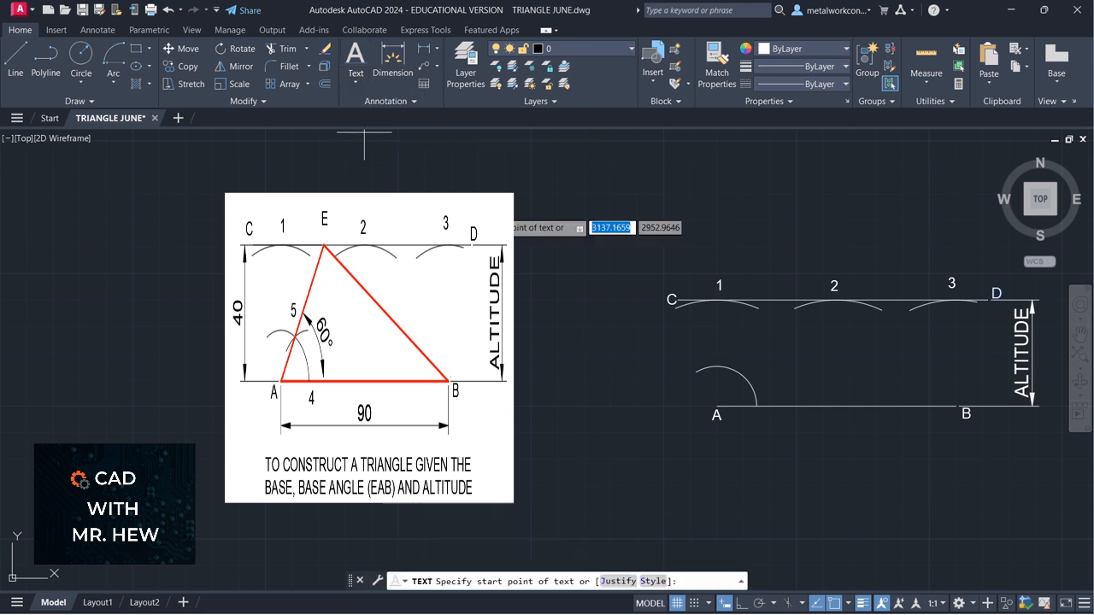
left_click(756, 423)
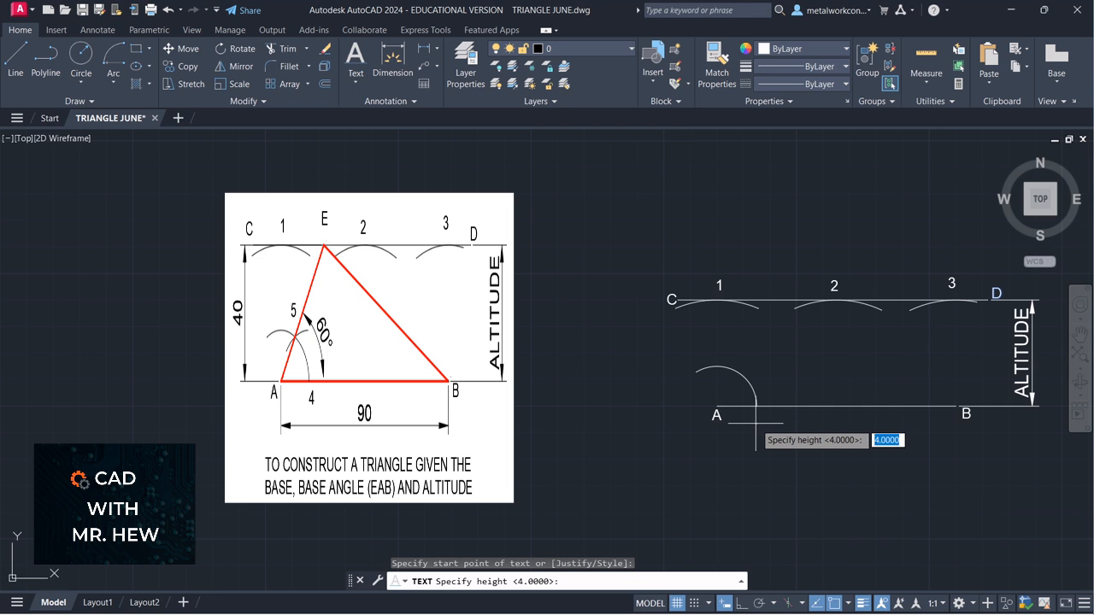
key("Return")
key("Return")
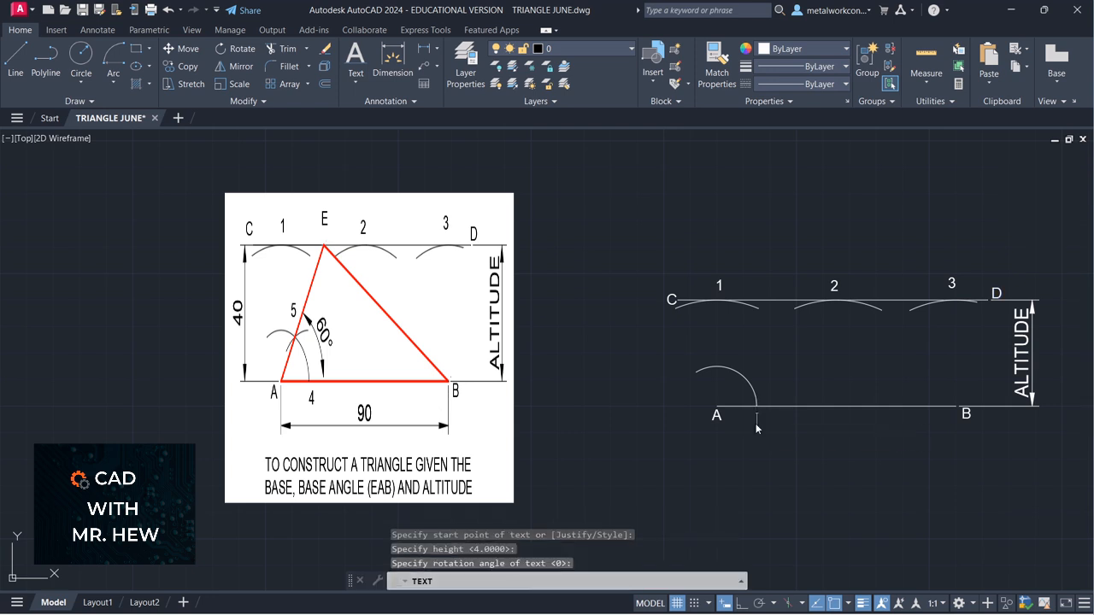
type("4")
key("Return")
key("Return")
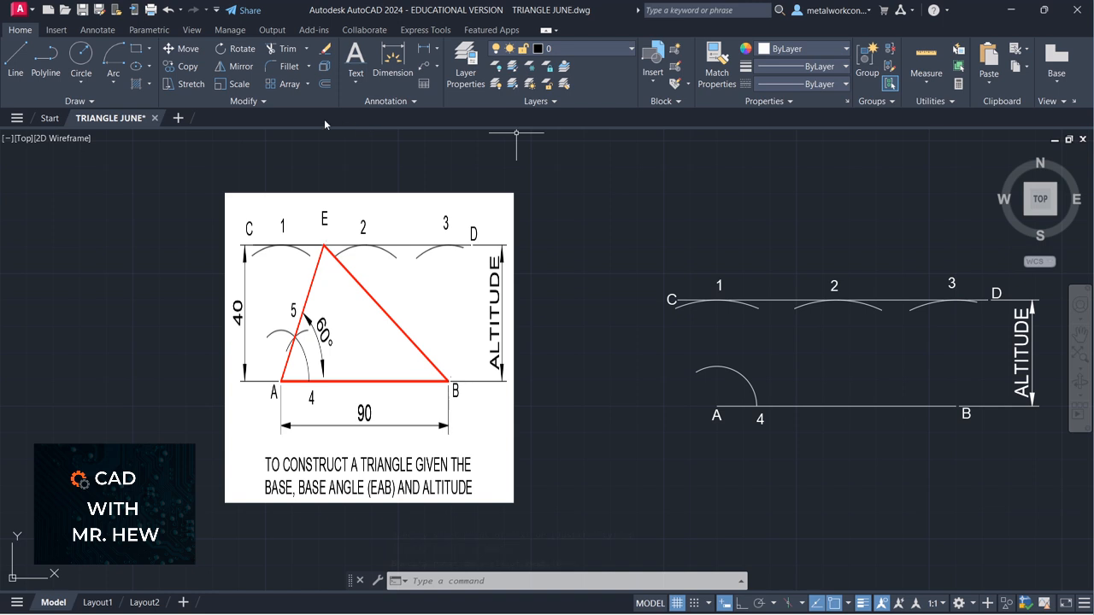
Draw a radius 15 arc centred on point 4, from directly above it counterclockwise until it crosses the arc around A
left_click(111, 83)
left_click(128, 324)
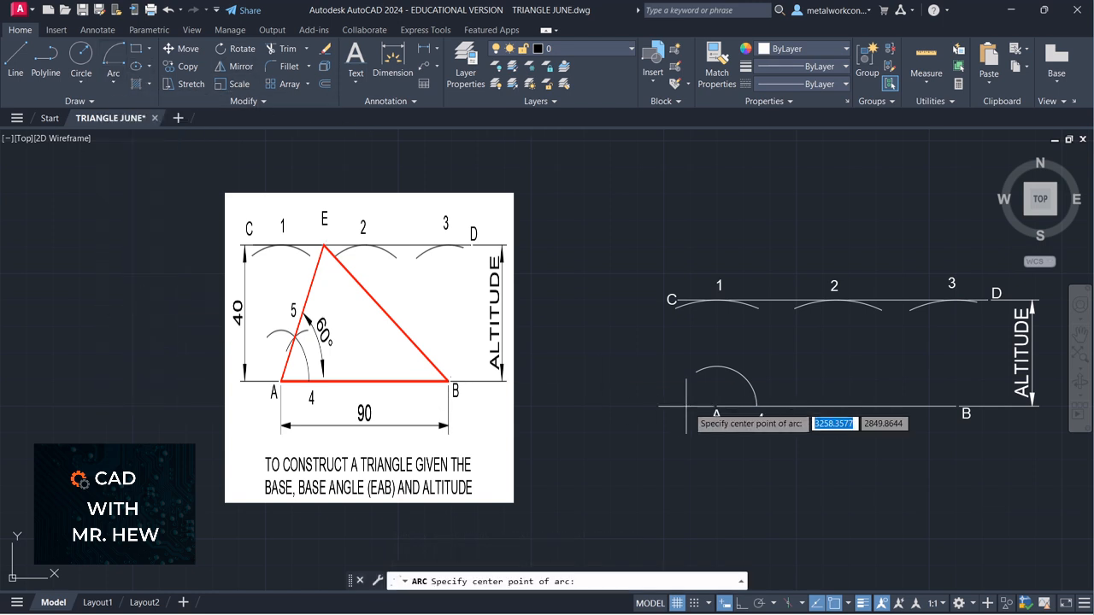
left_click(755, 407)
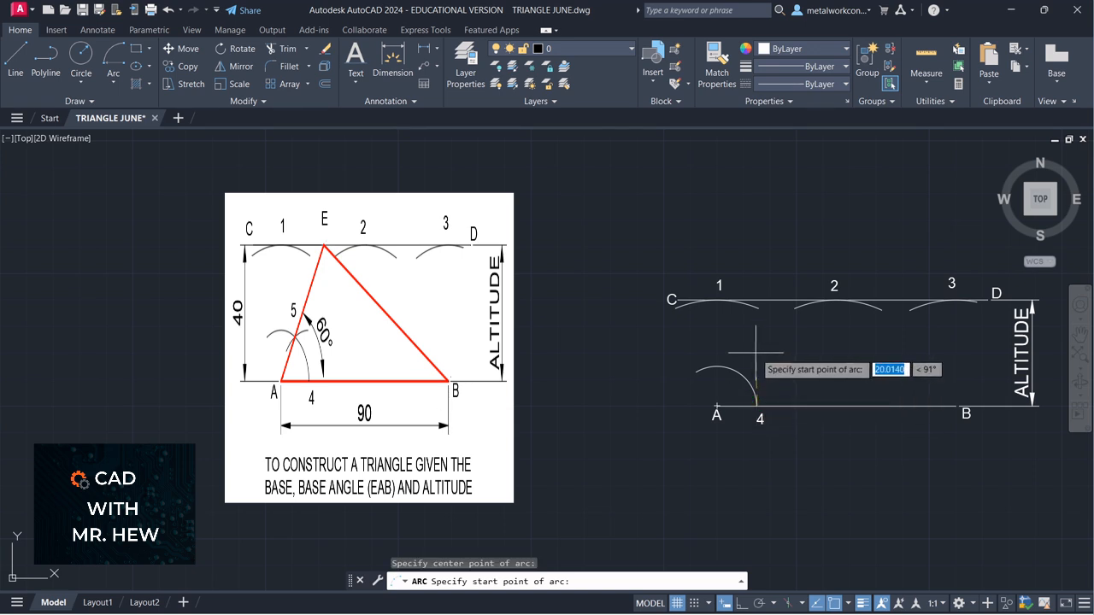
key("Return")
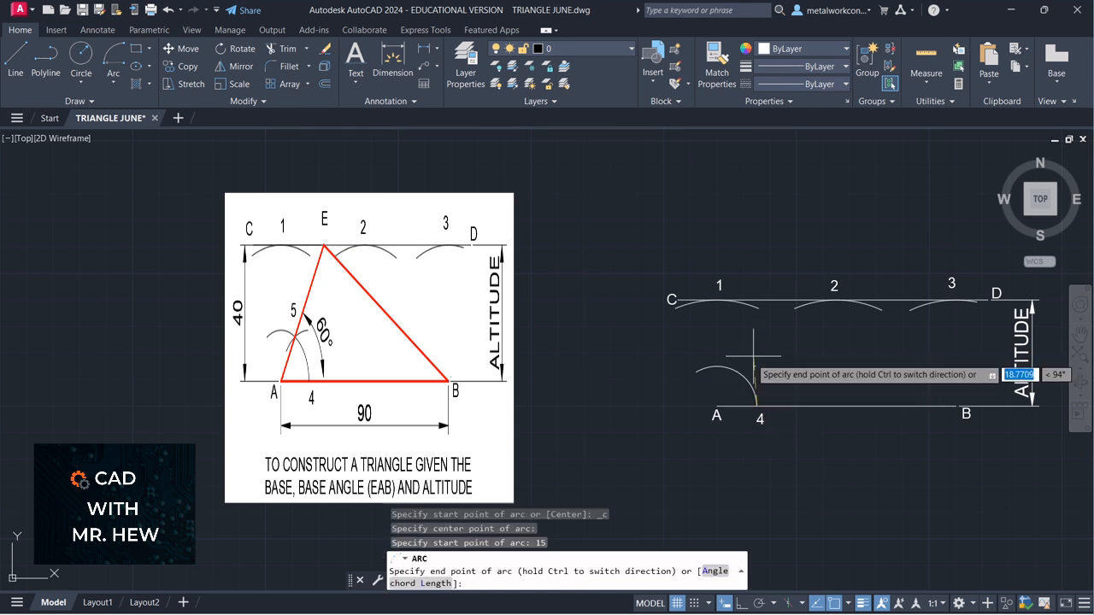
left_click(731, 363)
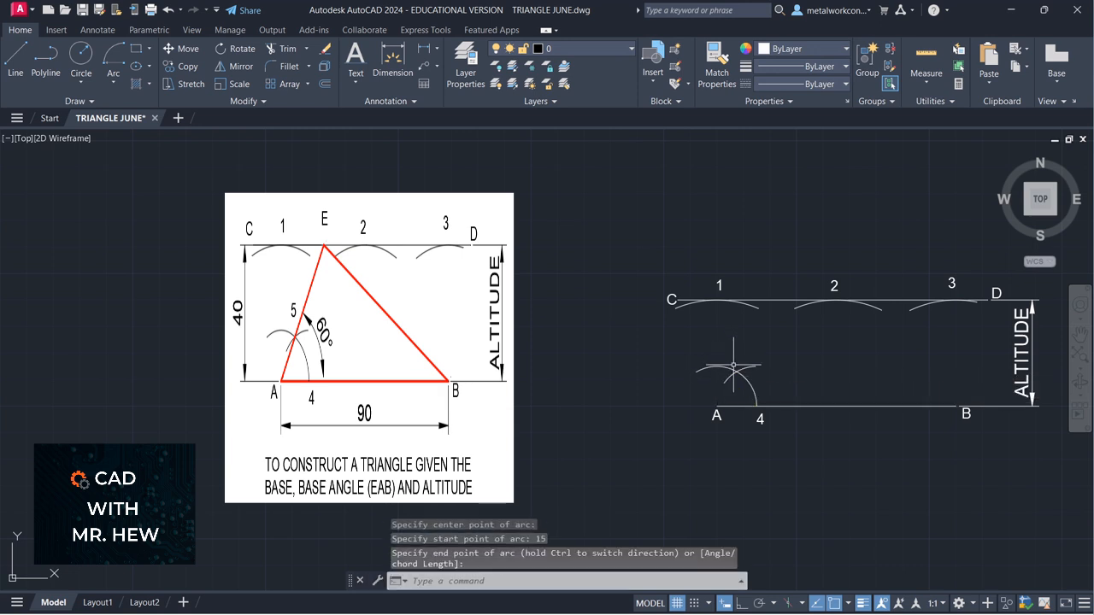
Label the crossing of the two arcs as 5, just above it, with single-line text of height 4 and rotation 0
left_click(357, 82)
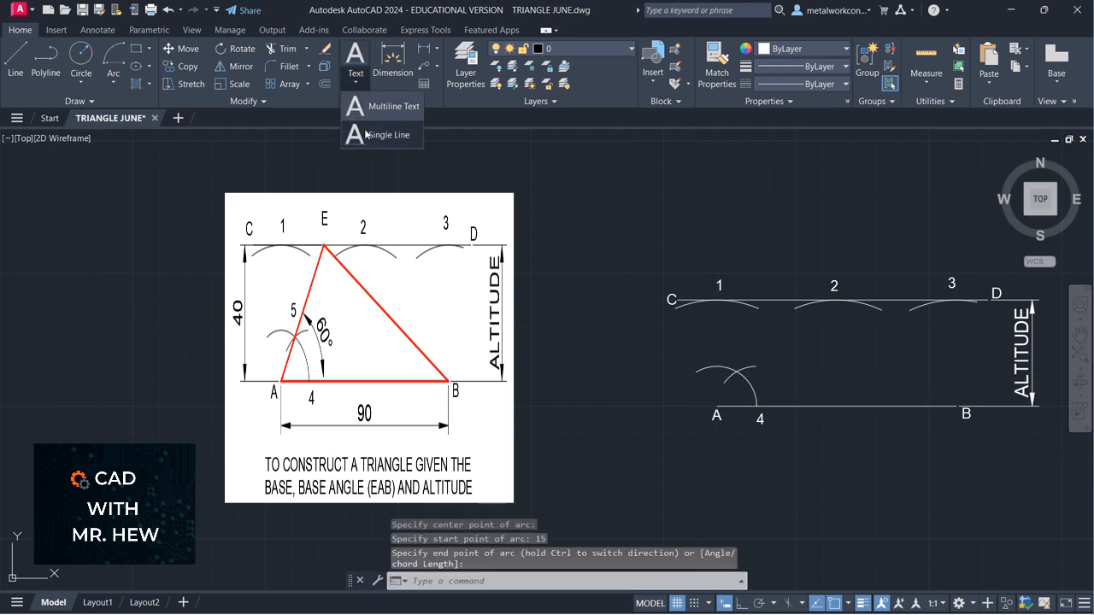
left_click(364, 129)
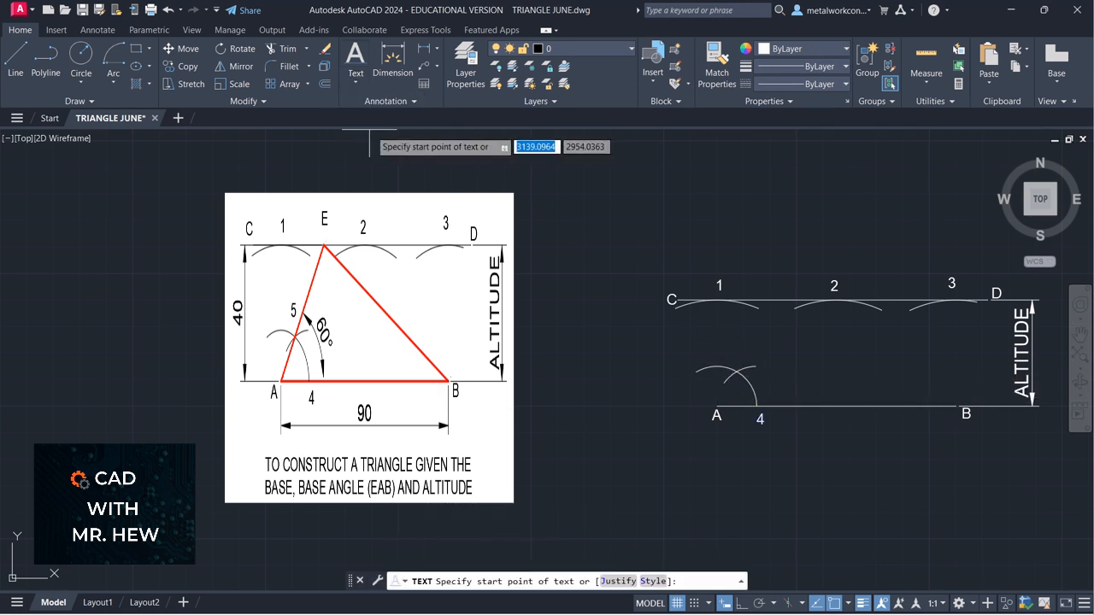
left_click(729, 365)
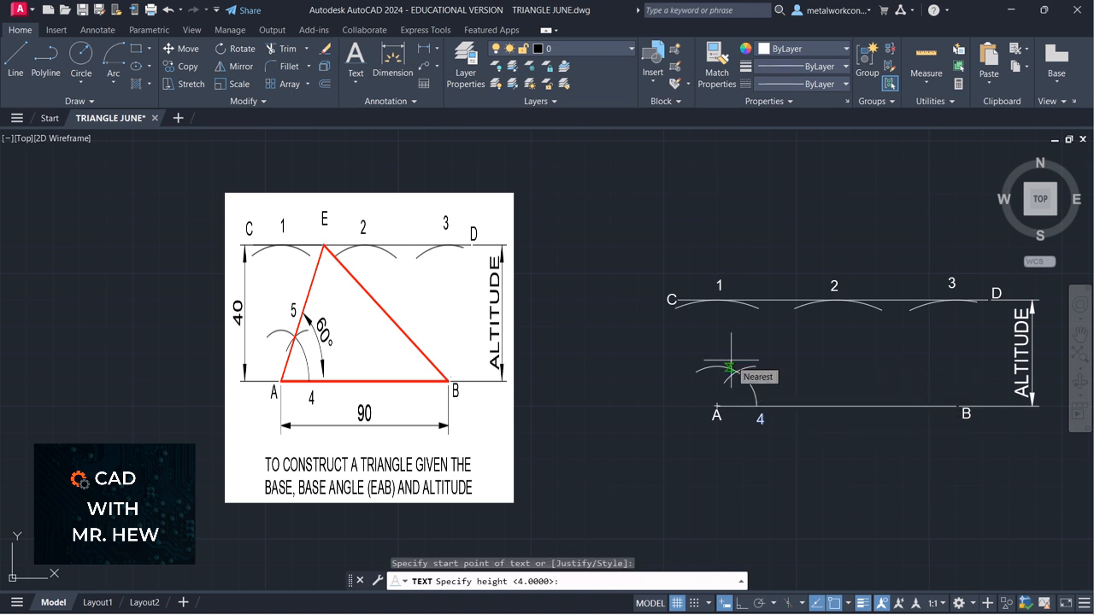
key("Return")
key("Return")
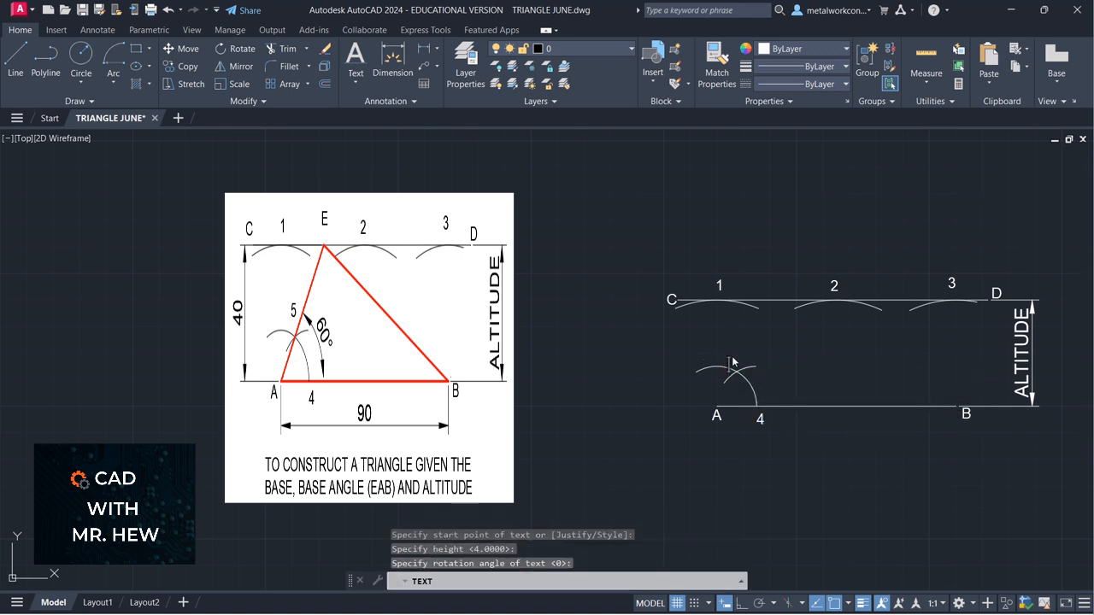
type("5")
left_click(783, 375)
key("Return")
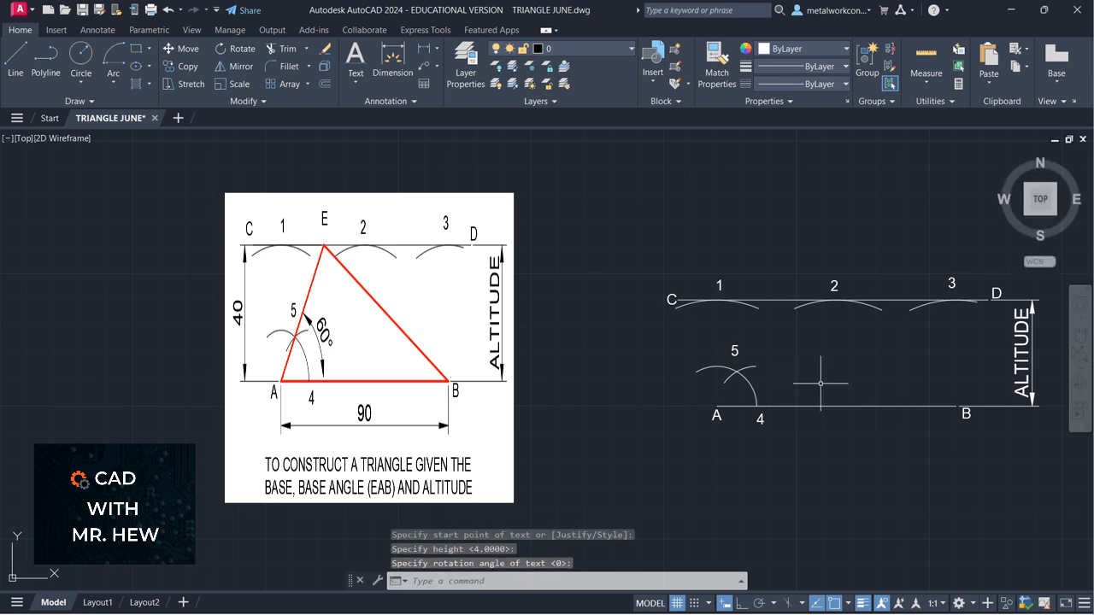
Draw a line from base end A to the intersection of the two arcs at point 5
scroll(781, 365, "up", 4)
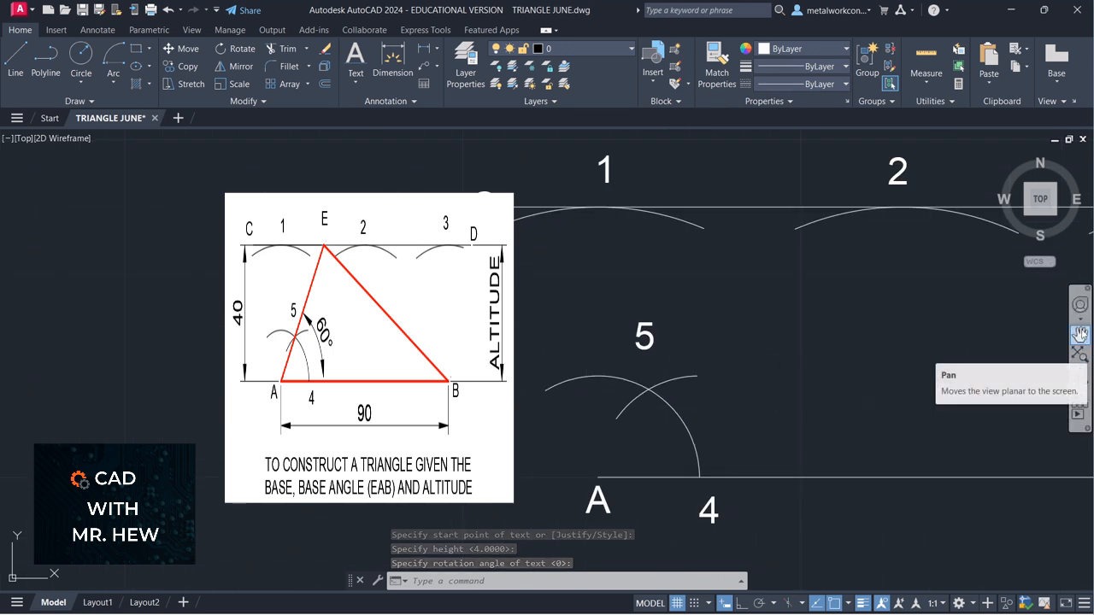
left_click(1080, 335)
left_click_drag(886, 384, 952, 343)
key("Escape")
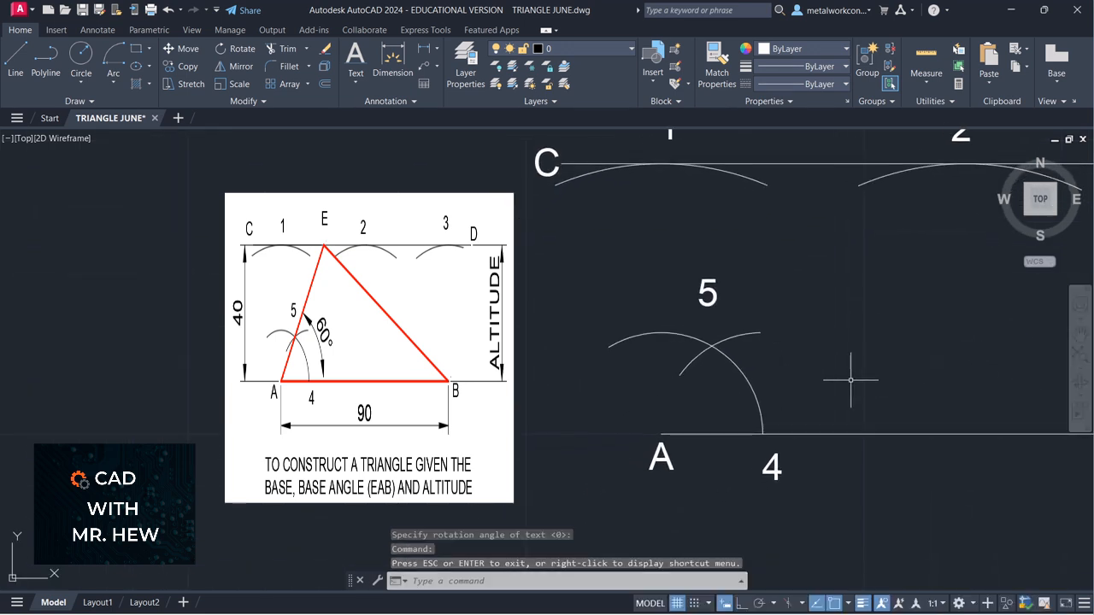
left_click(16, 58)
left_click(663, 434)
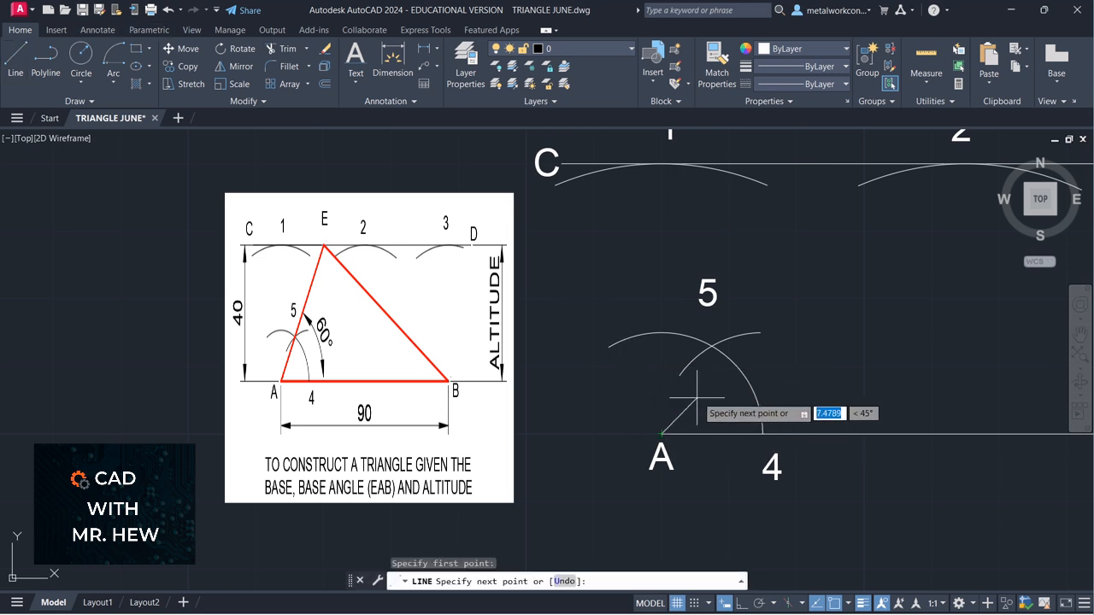
left_click(710, 346)
key("Return")
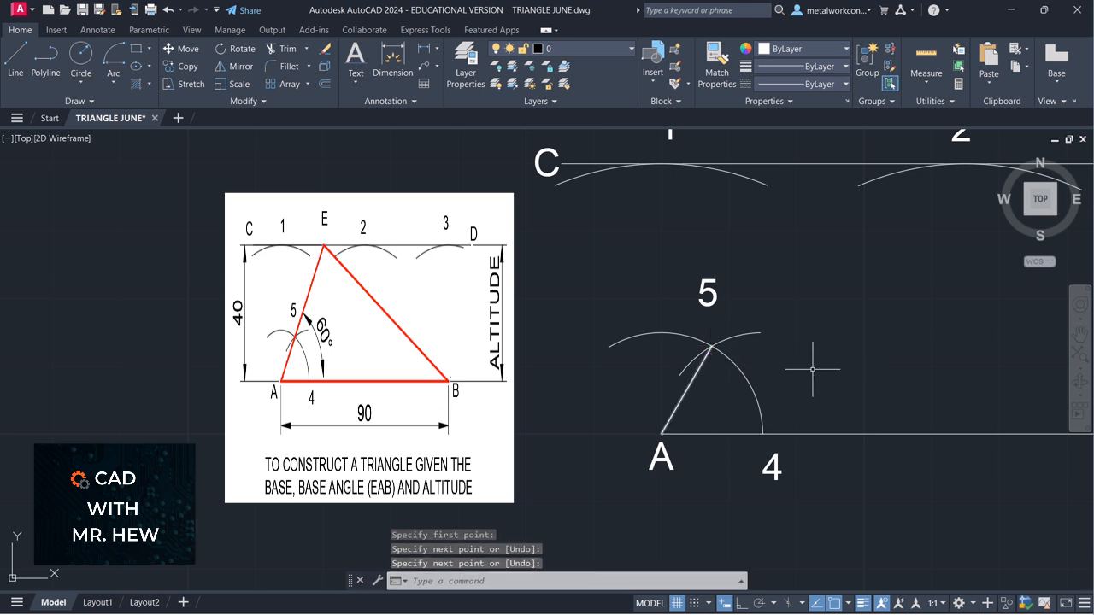
Extend the line from A through point 5 up to line CD
type("EX")
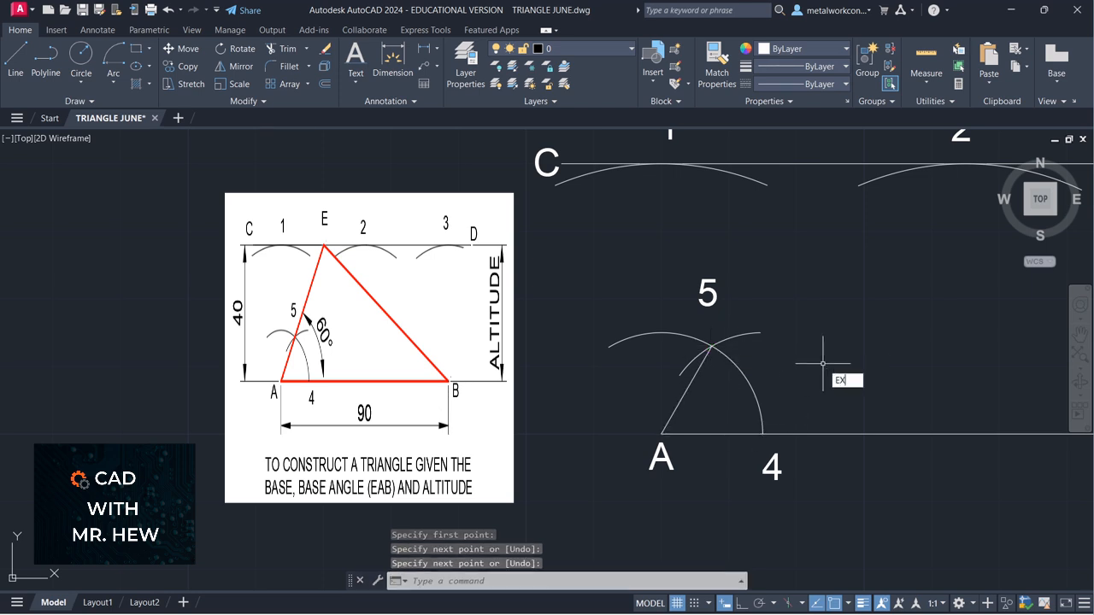
key("Return")
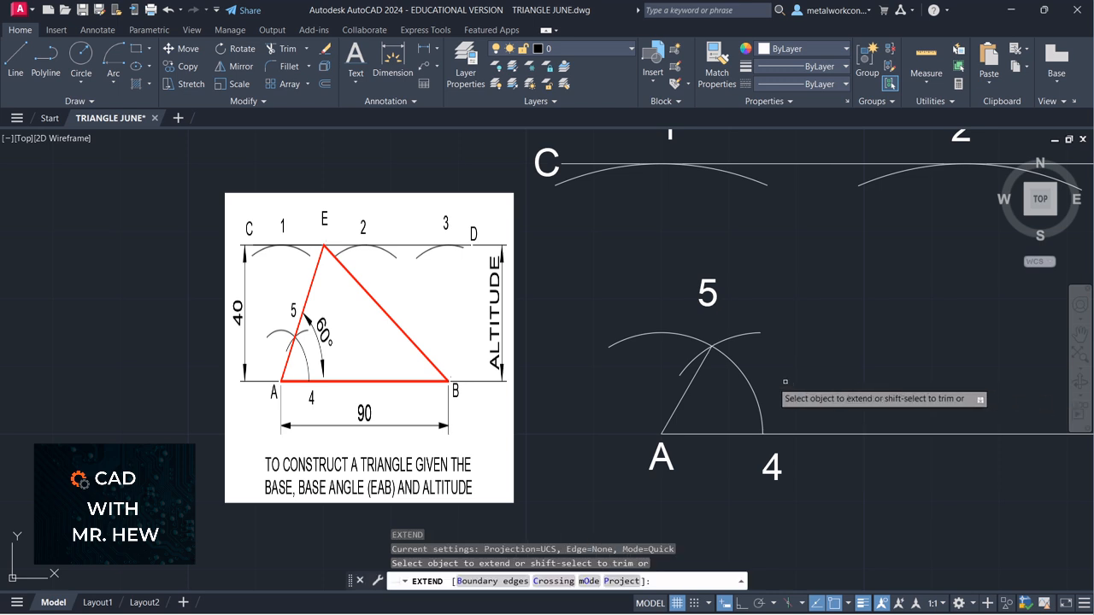
left_click(698, 373)
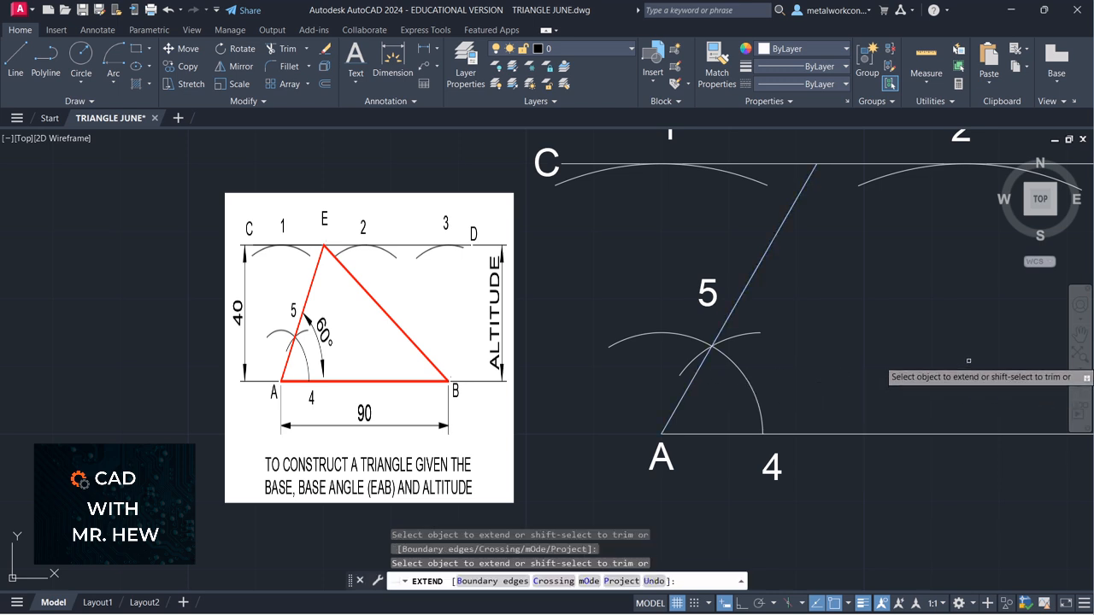
scroll(968, 361, "down", 4)
left_click(1080, 334)
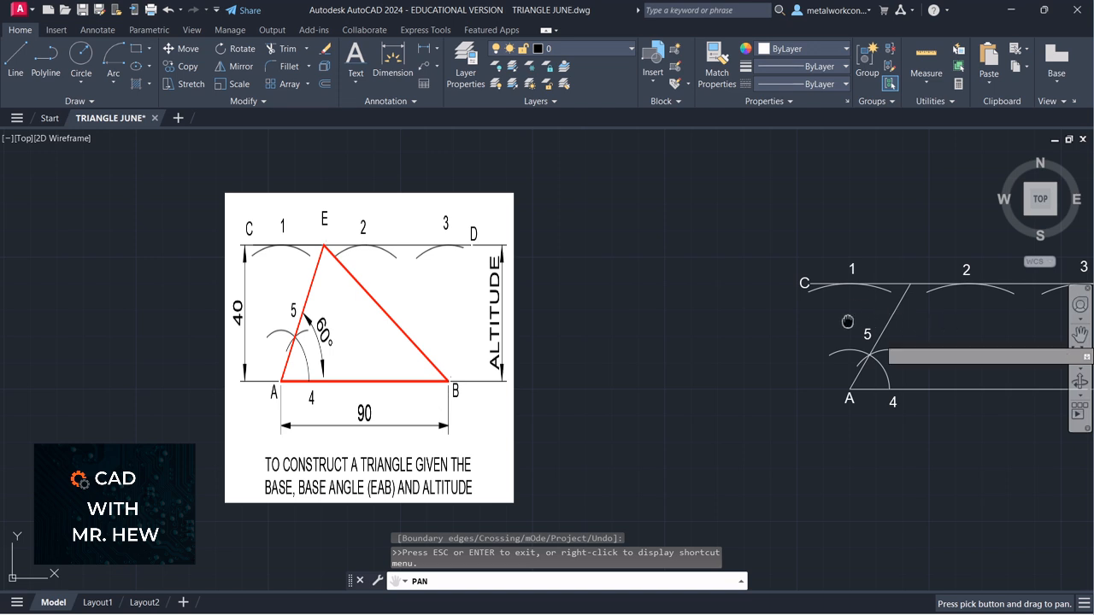
left_click_drag(896, 321, 621, 292)
key("Escape")
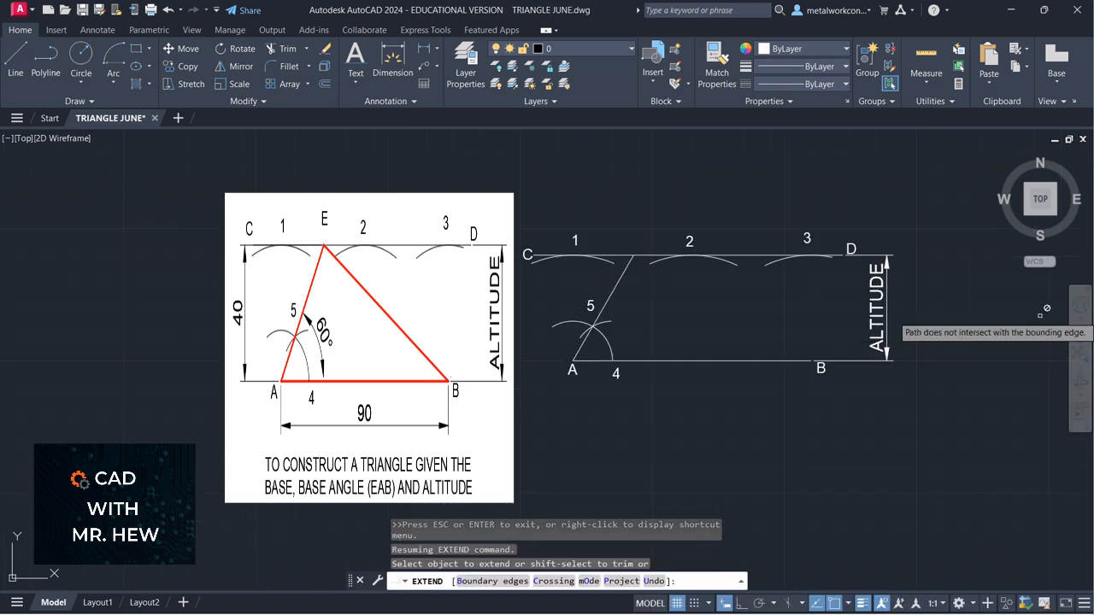
key("Escape")
Label the point where the extended line meets CD as E, just above it, with single-line text of height 4 and rotation 0
left_click(1080, 334)
mouse_move(886, 342)
left_mouse_down()
mouse_move(1000, 390)
mouse_move(1028, 386)
left_mouse_up()
key("Escape")
key("Escape")
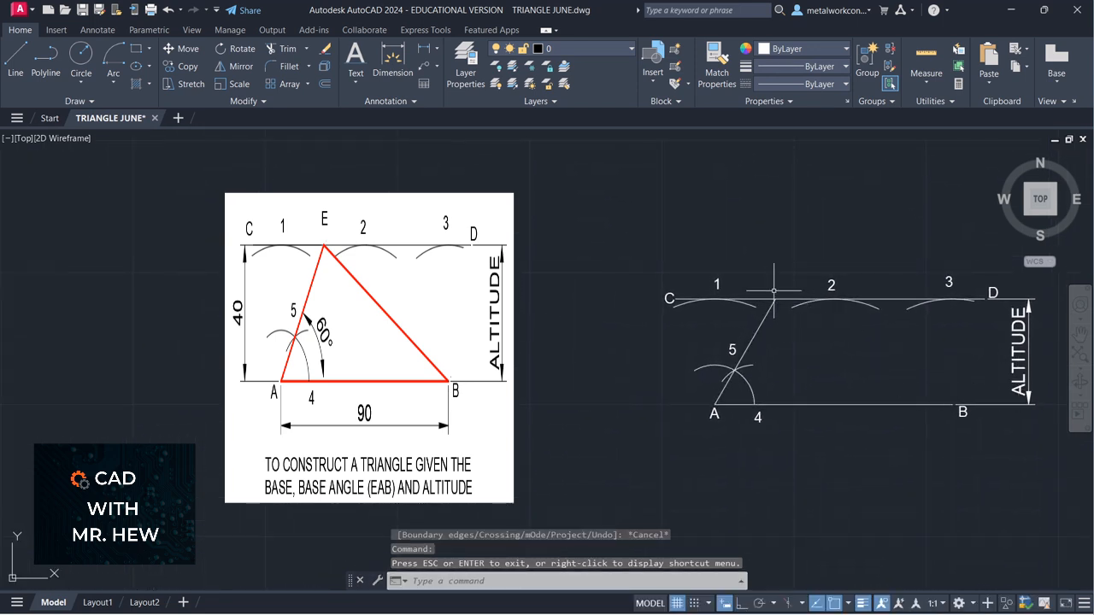
left_click(356, 65)
left_click(357, 84)
left_click(376, 138)
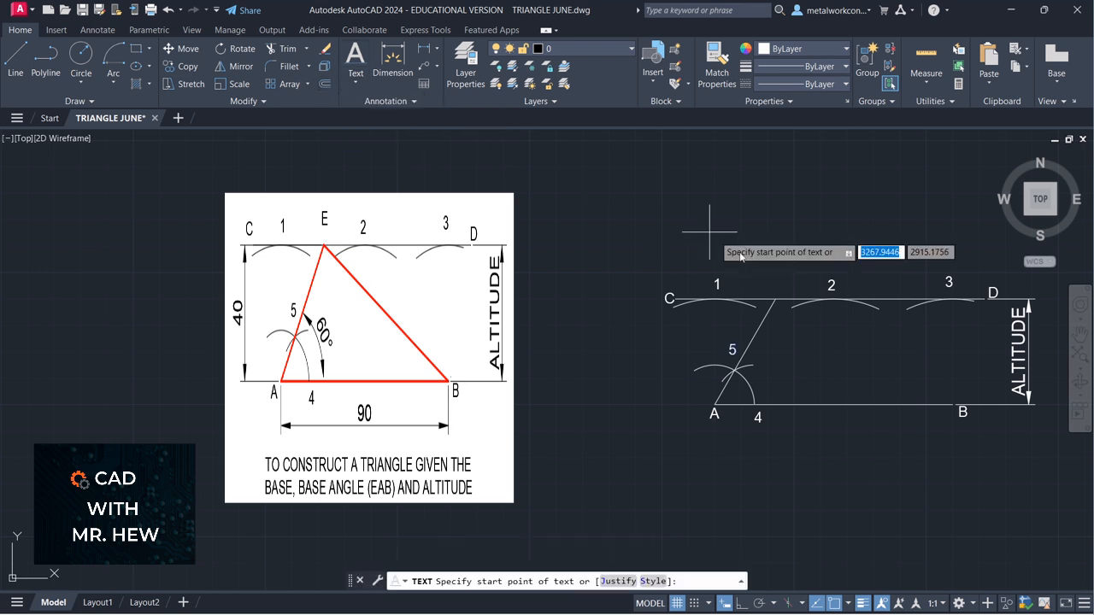
left_click(775, 293)
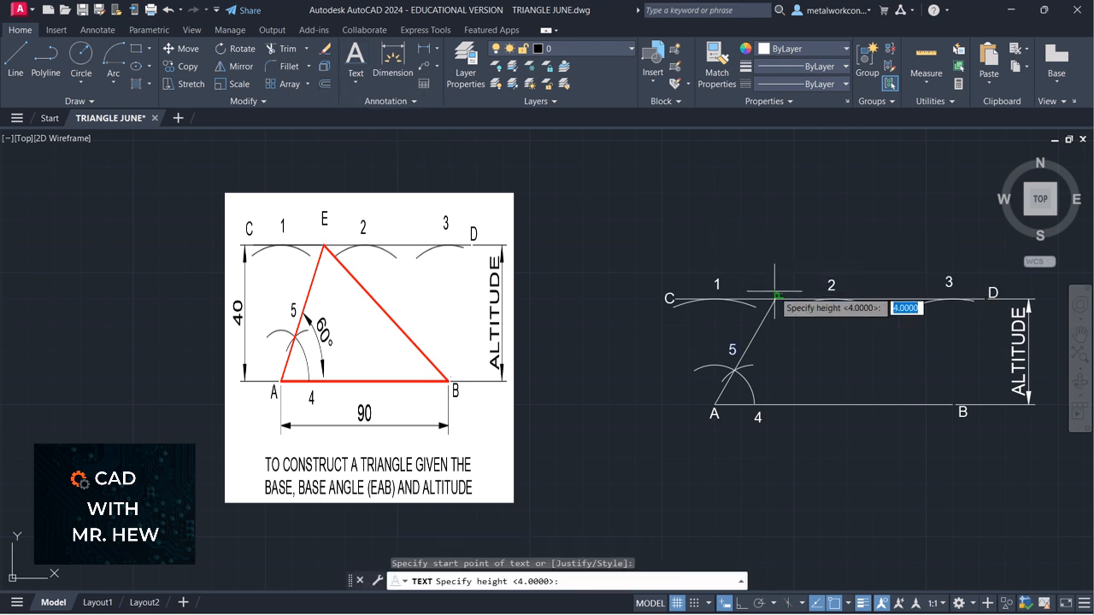
key("Return")
key("Return")
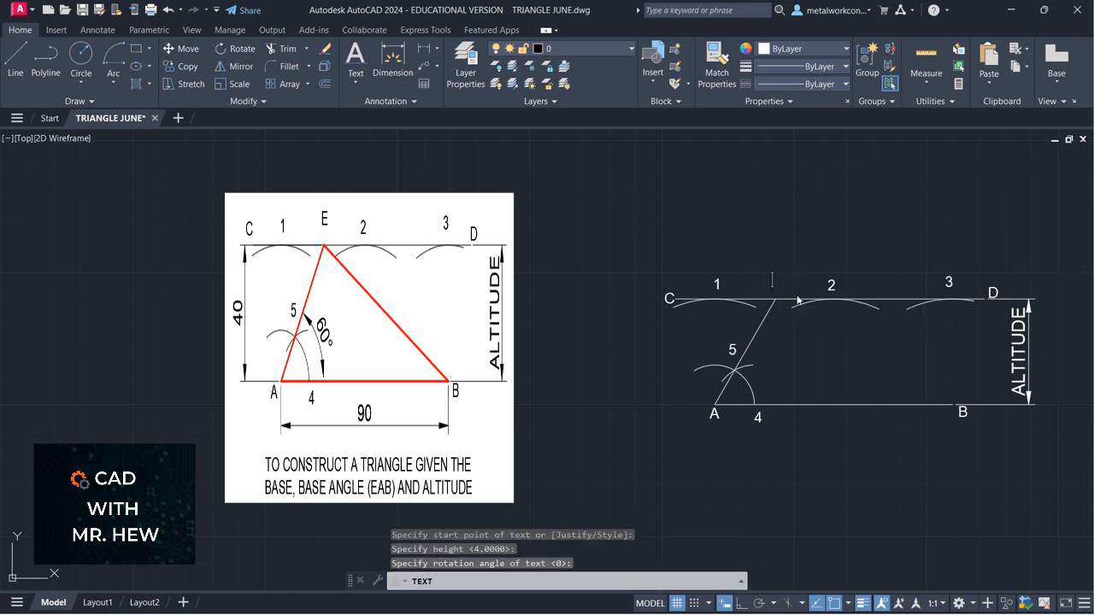
type("E")
left_click(821, 336)
key("Escape")
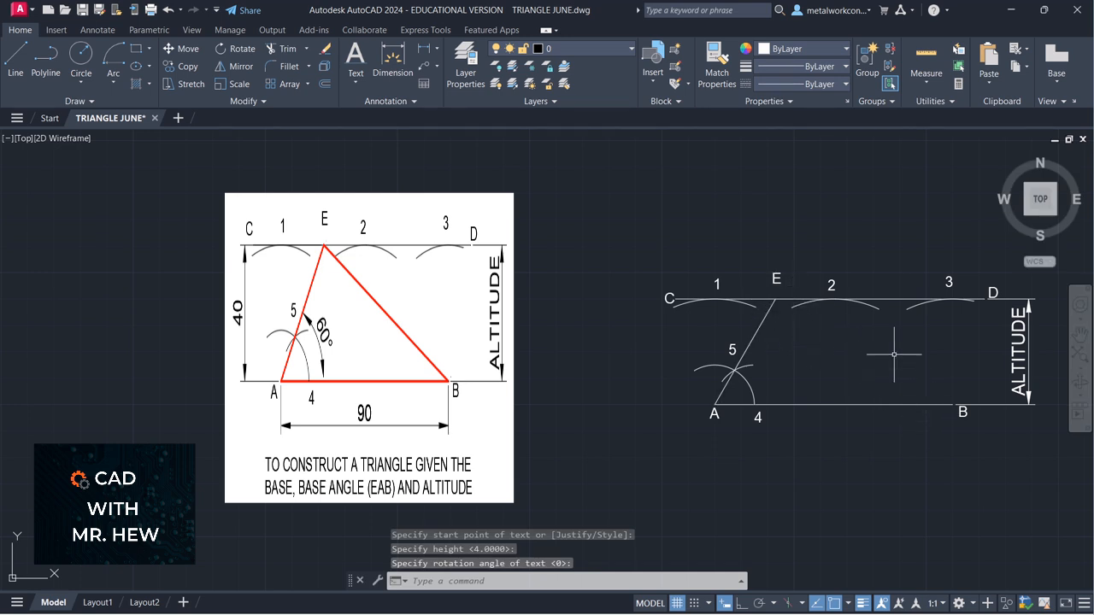
Draw a line from apex E to base end B to close the triangle
left_click(15, 58)
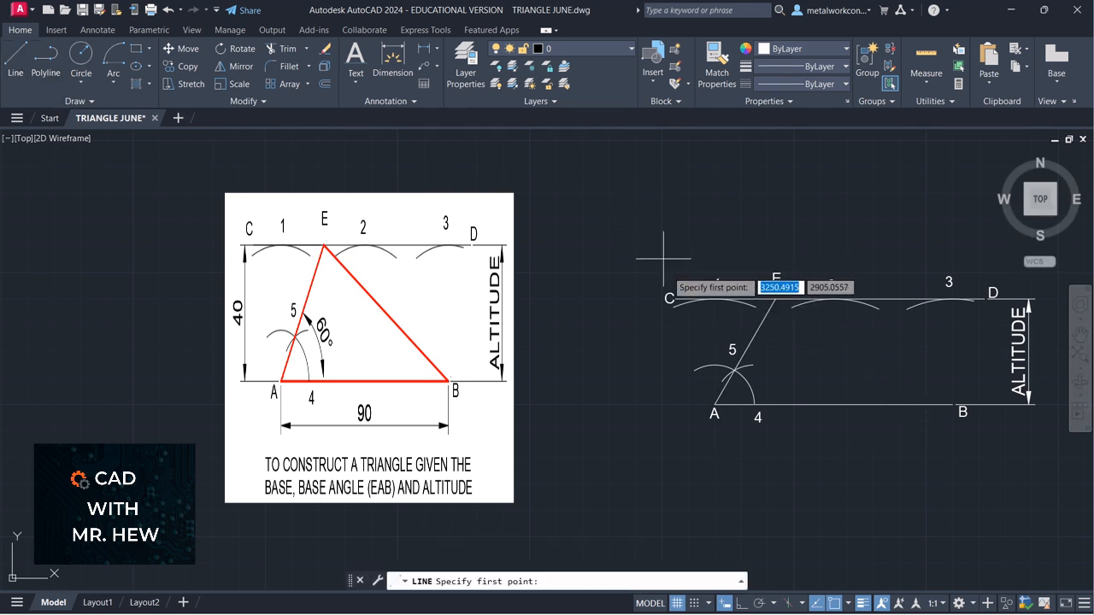
left_click(775, 300)
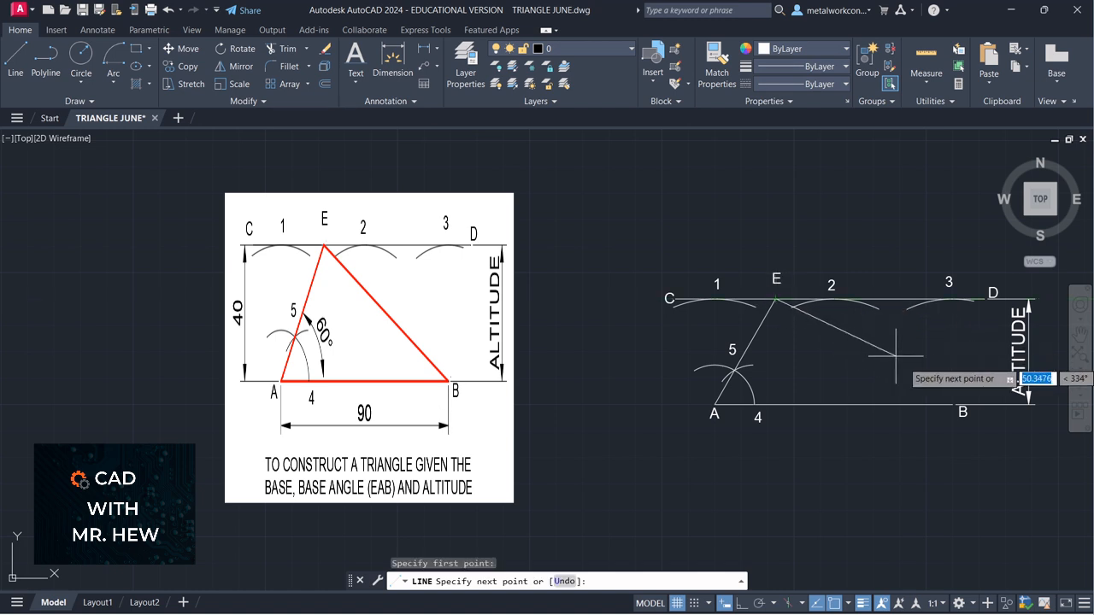
left_click(950, 403)
key("Return")
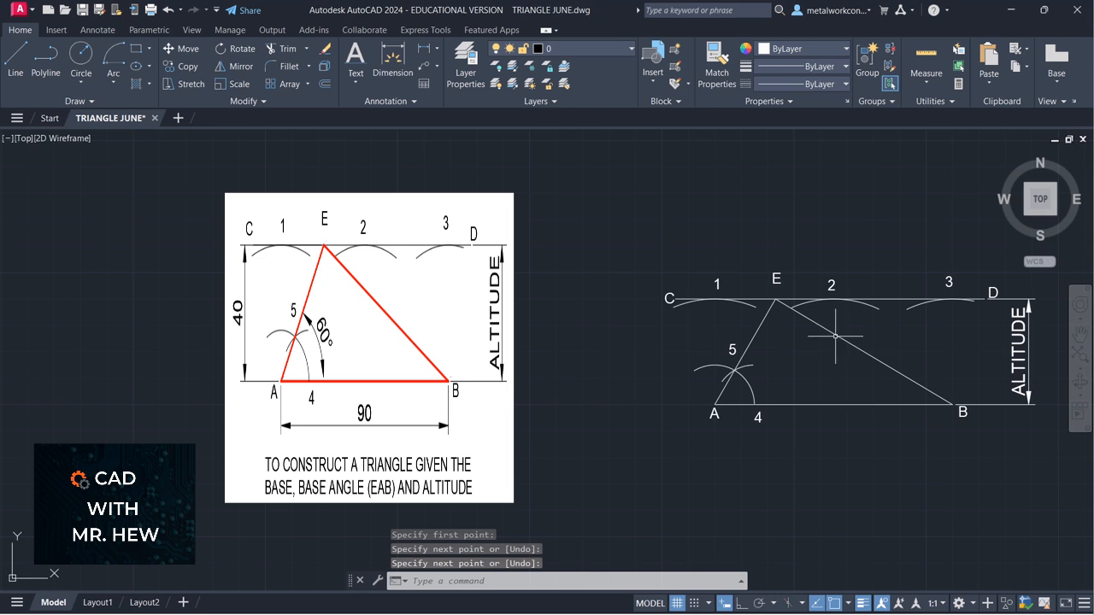
Move the triangle's three sides EB, AB and AE to the OUTLINE layer and clear the selection
left_click(836, 340)
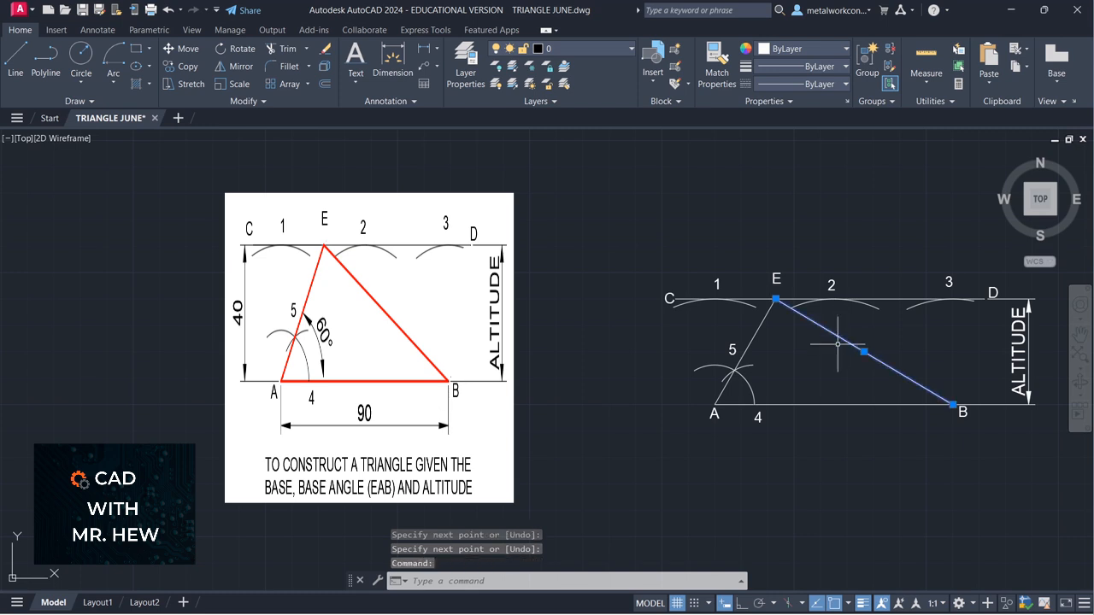
left_click(841, 404)
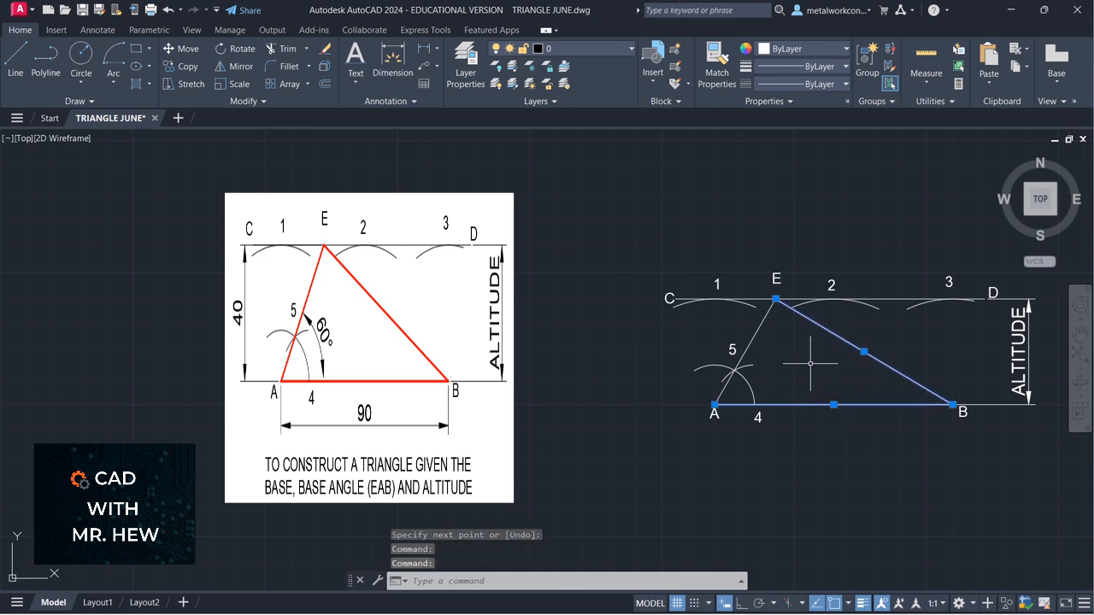
left_click(759, 325)
left_click(581, 50)
left_click(571, 152)
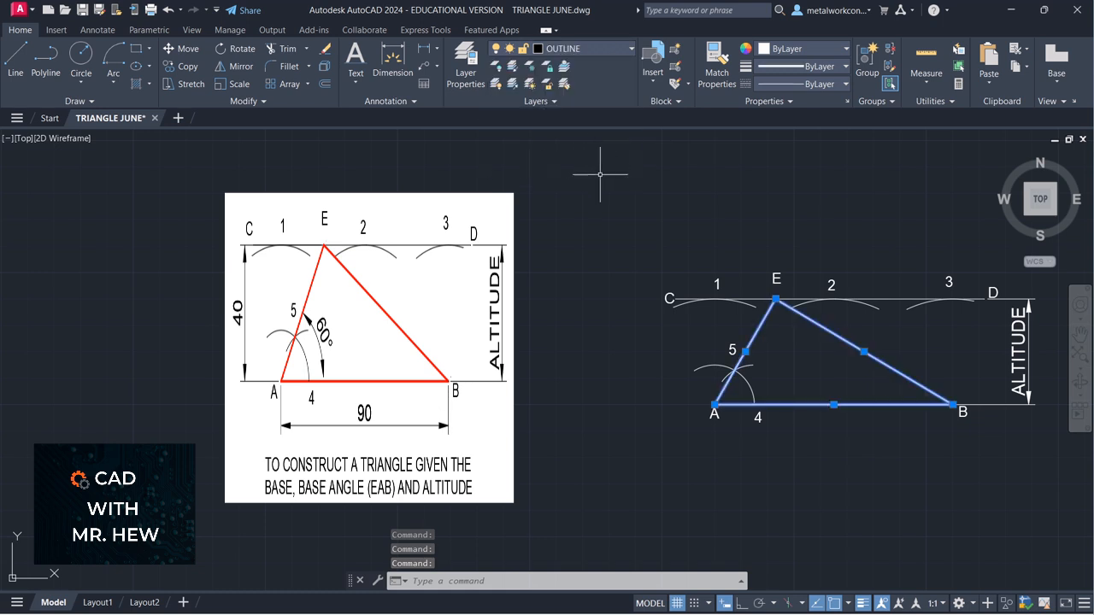
key("Escape")
key("Escape")
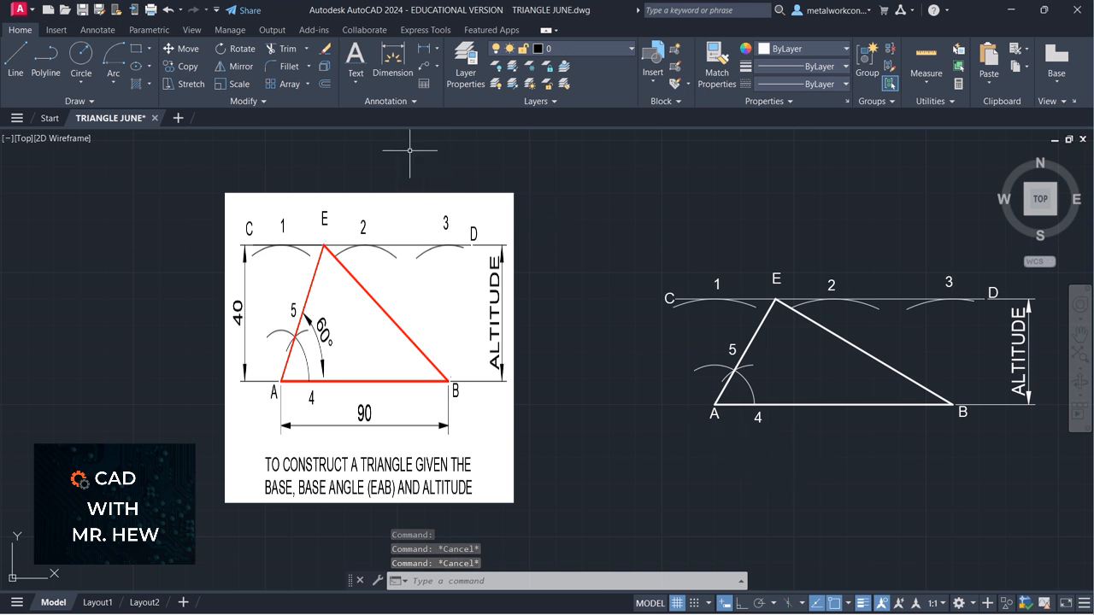
Dimension base AB with a horizontal linear dimension from A to B, placed below the base and labels
left_click(422, 51)
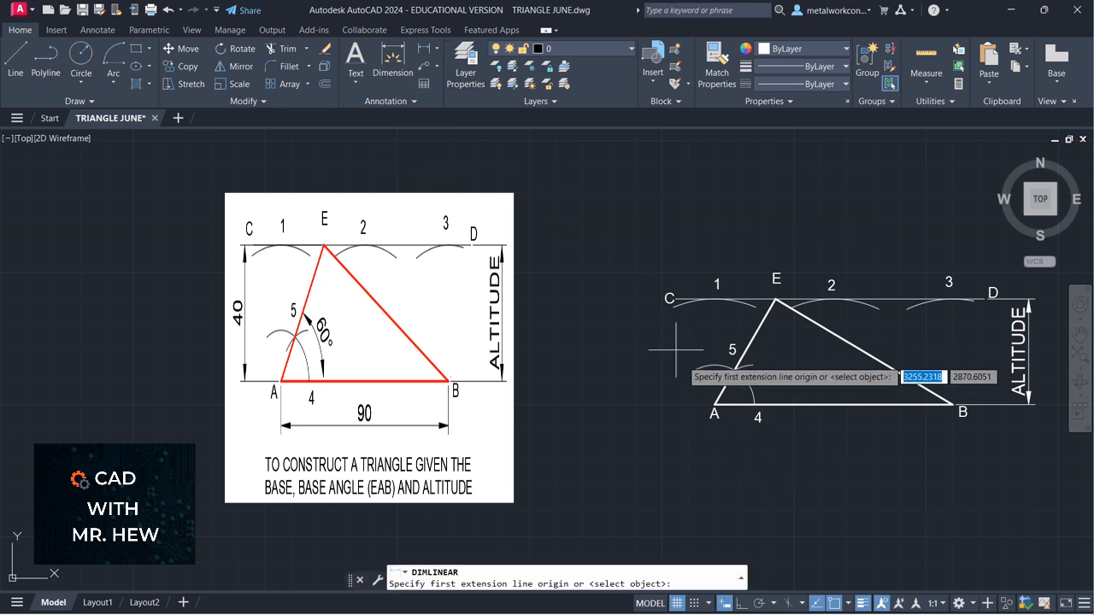
left_click(714, 403)
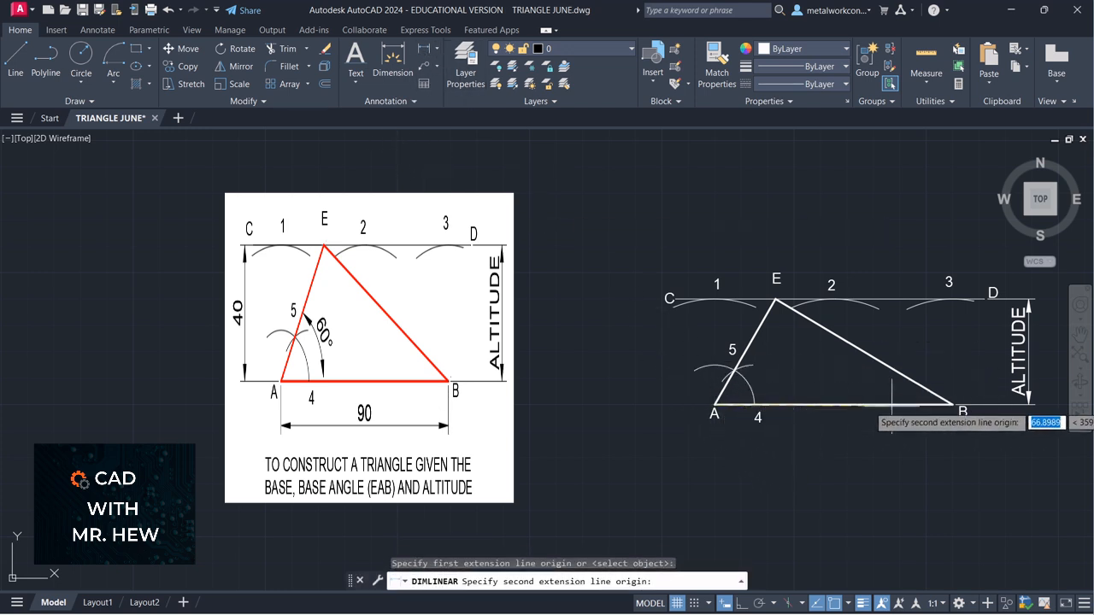
left_click(952, 404)
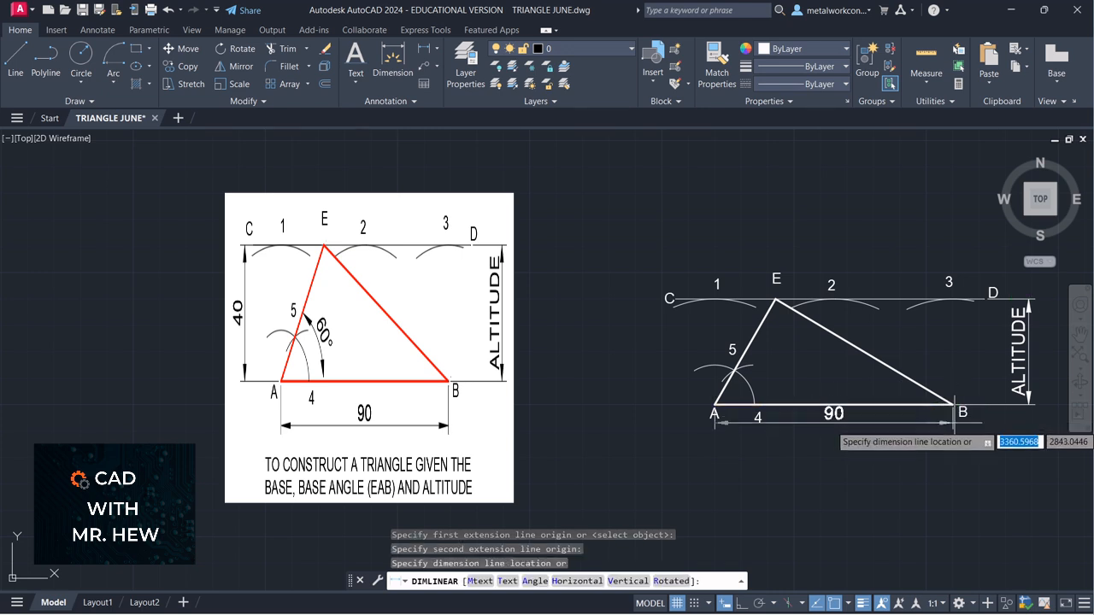
left_click(953, 439)
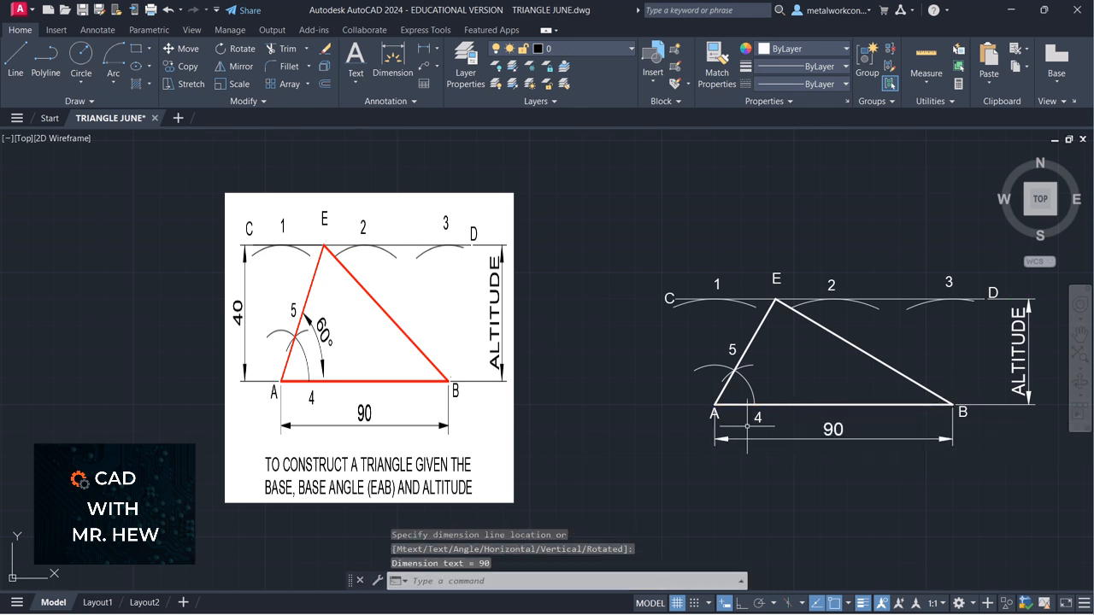
Move label A away from the base dimension's extension line to the outer side of corner A
left_click(176, 50)
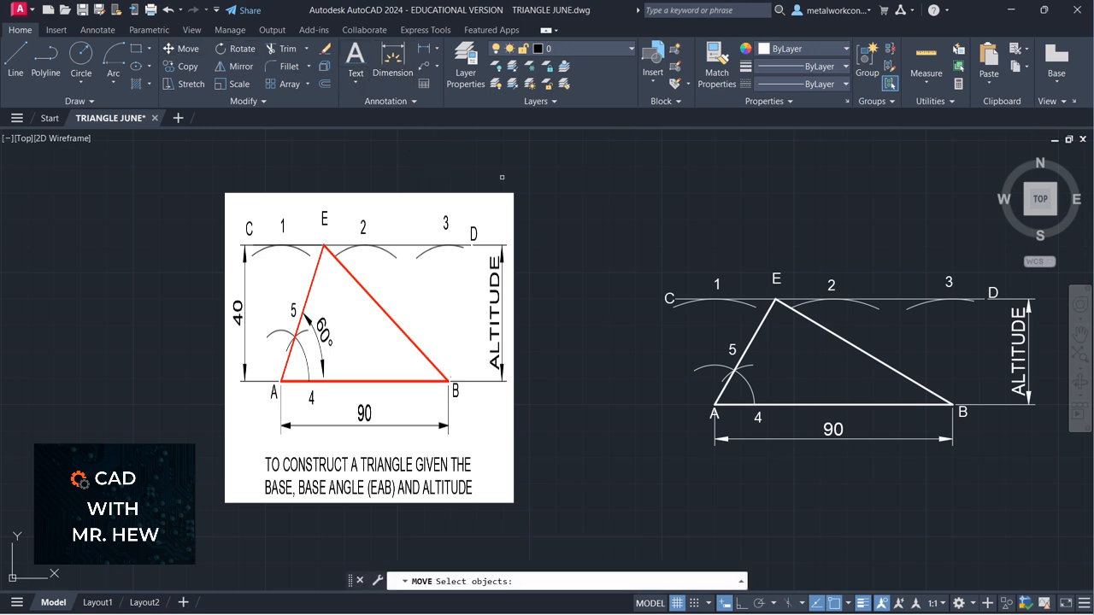
left_click(713, 414)
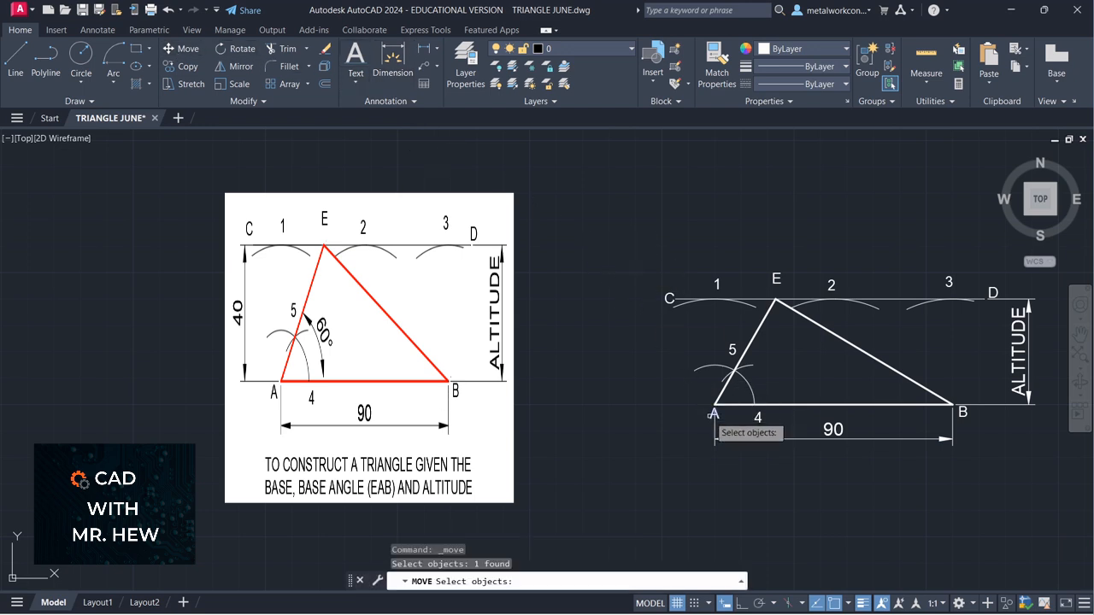
key("Return")
left_click(715, 404)
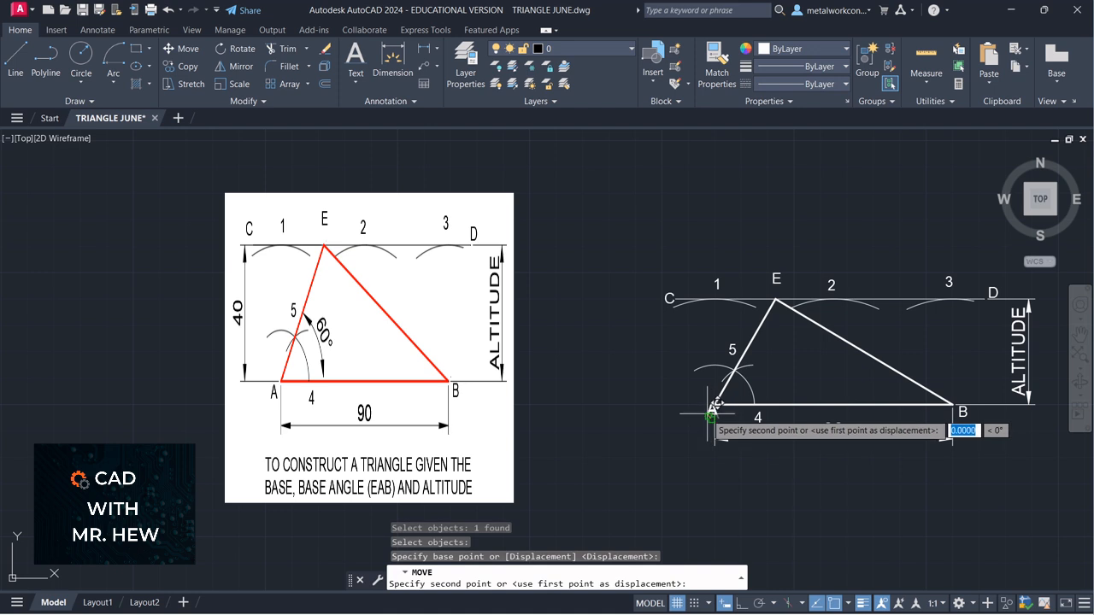
left_click(710, 413)
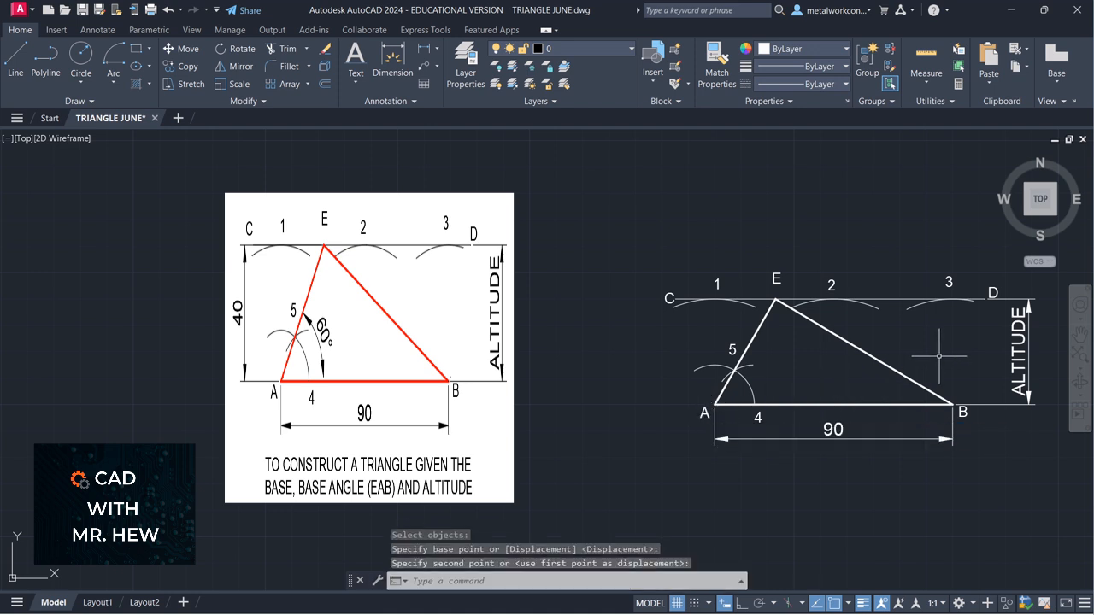
key("Escape")
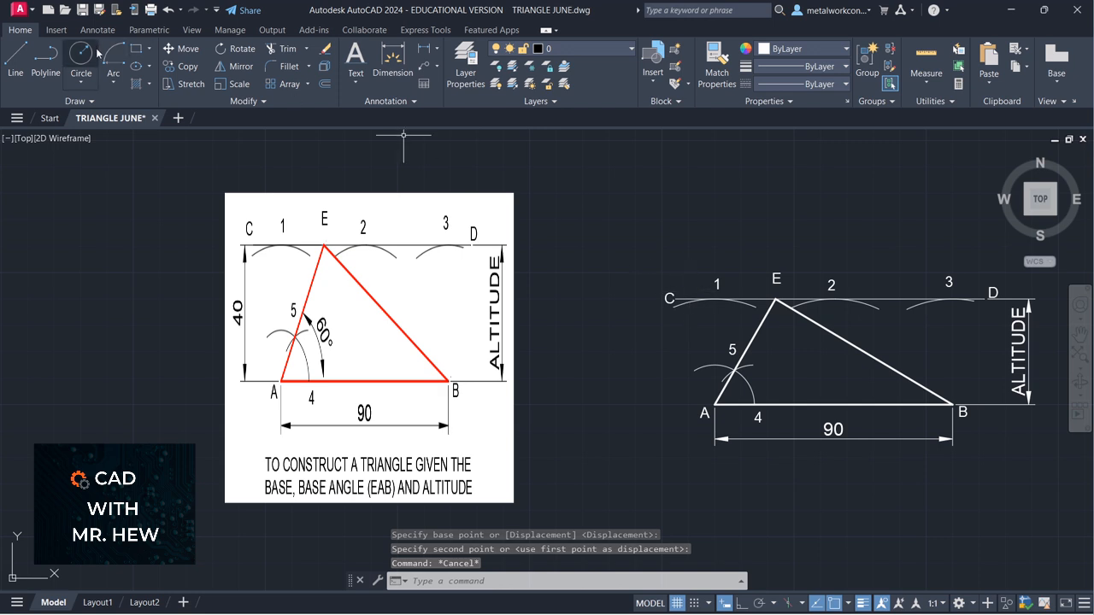
Add a vertical linear dimension from A to apex E, placed near C, and undo the last accidental move
left_click(407, 53)
left_click(422, 49)
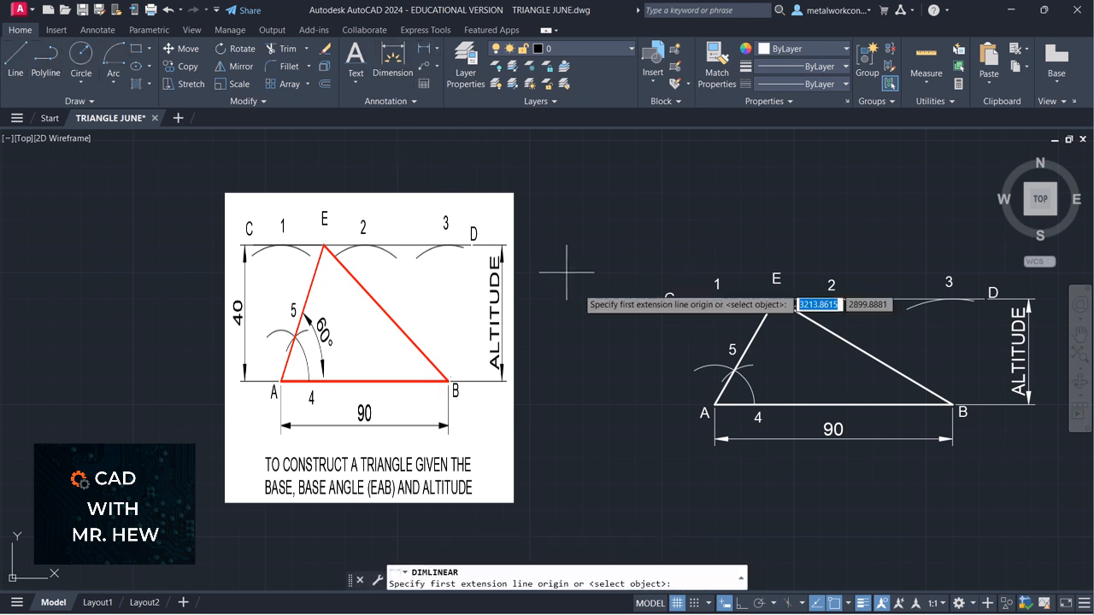
left_click(715, 404)
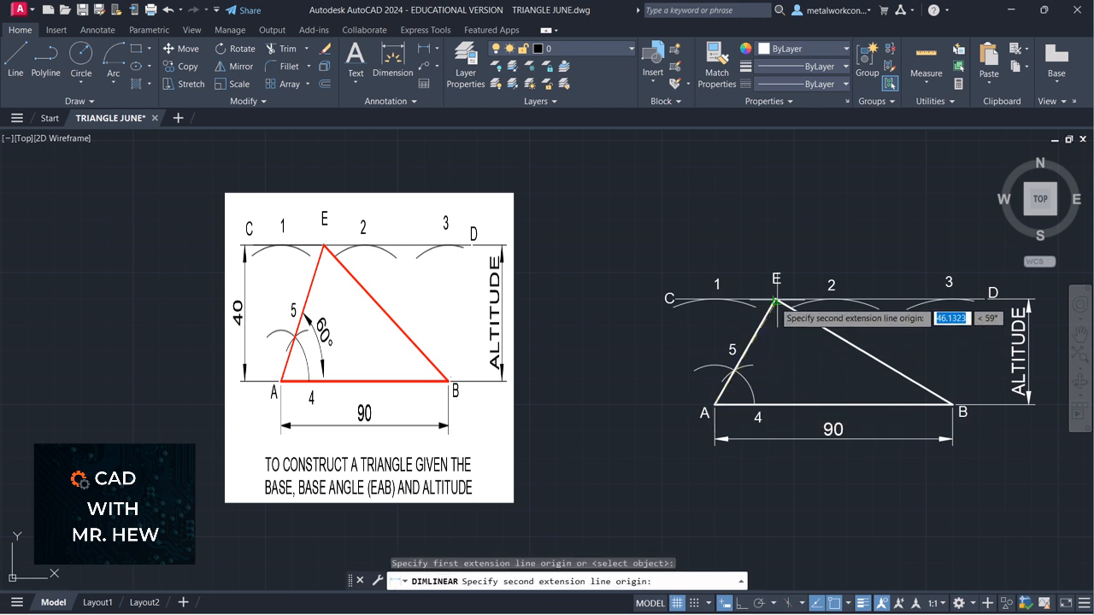
left_click(775, 298)
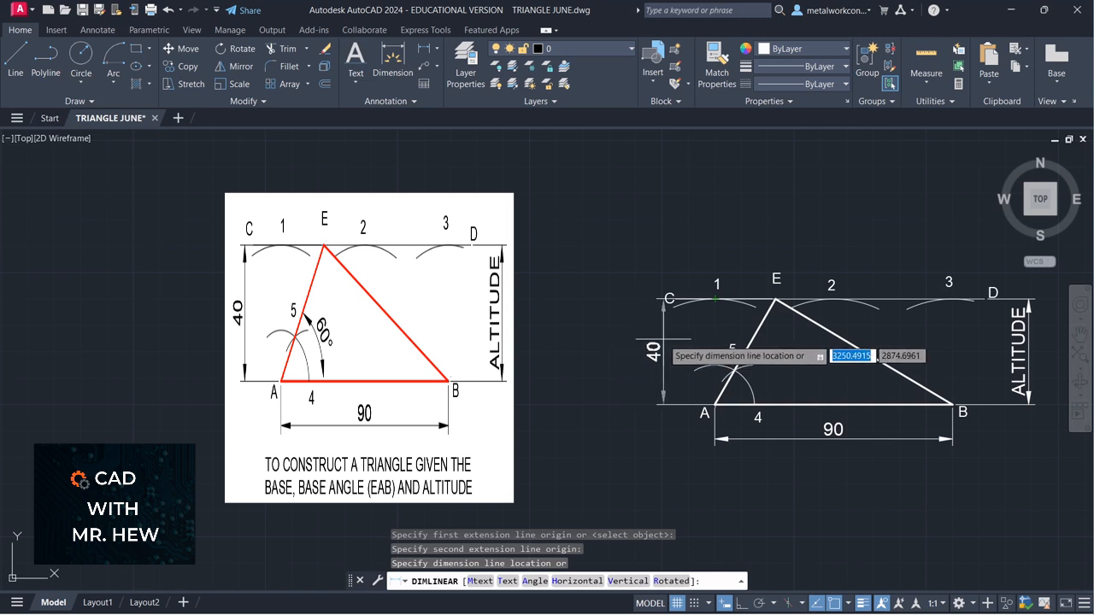
left_click(662, 350)
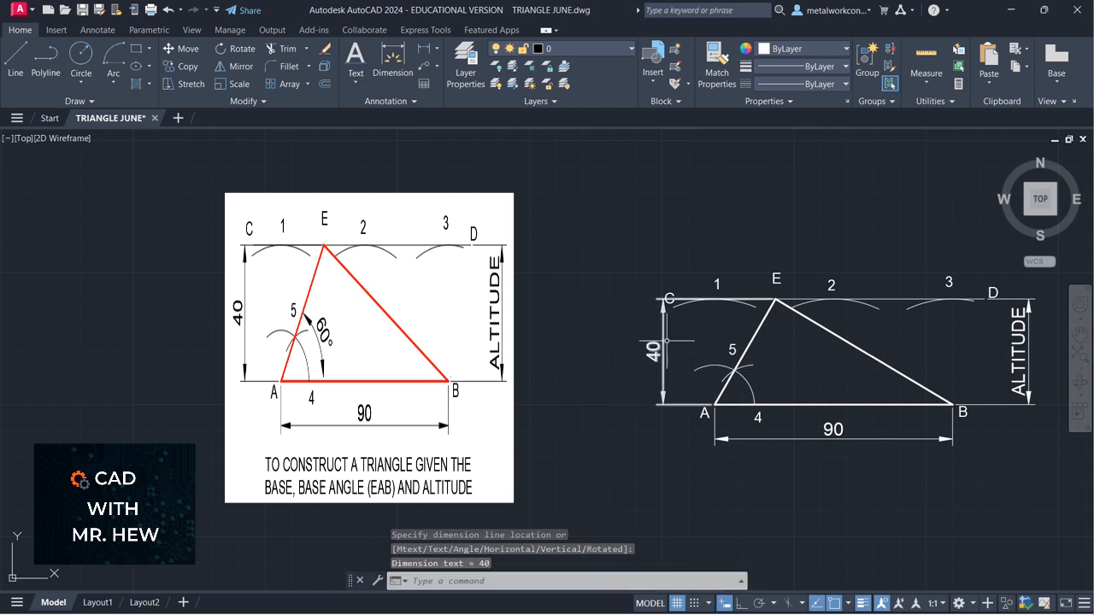
key("ctrl+z")
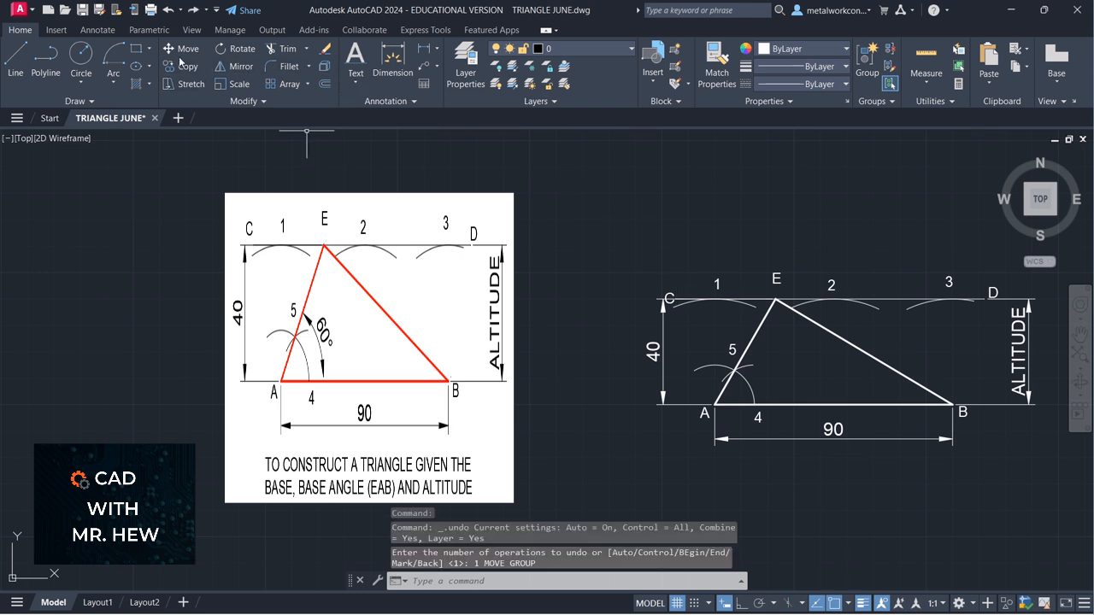
Move label C just above the line CD with object snap turned off
left_click(181, 50)
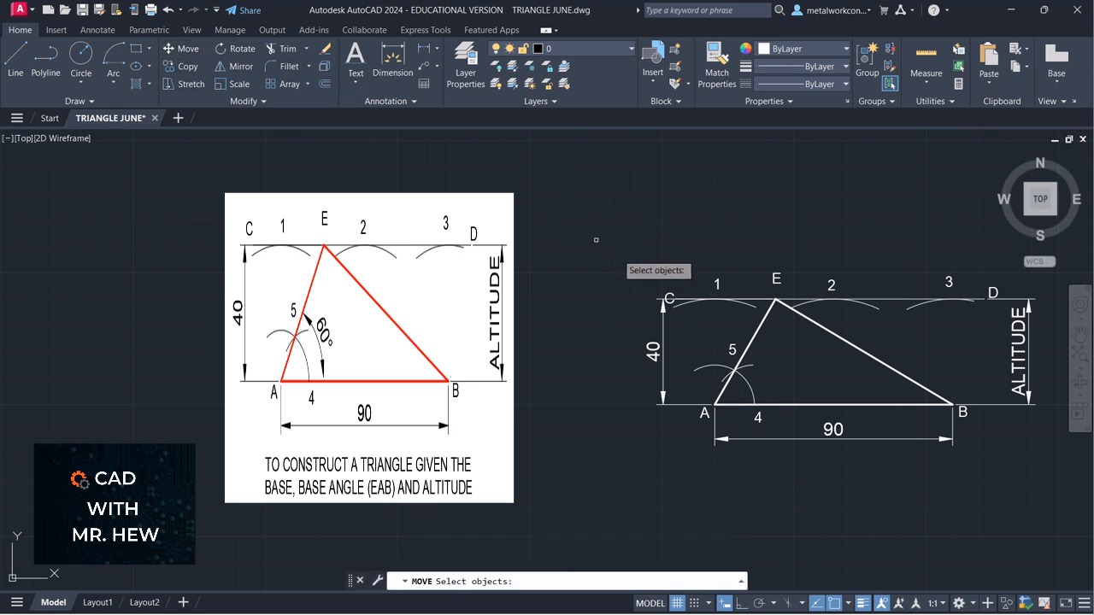
left_click(668, 299)
key("Return")
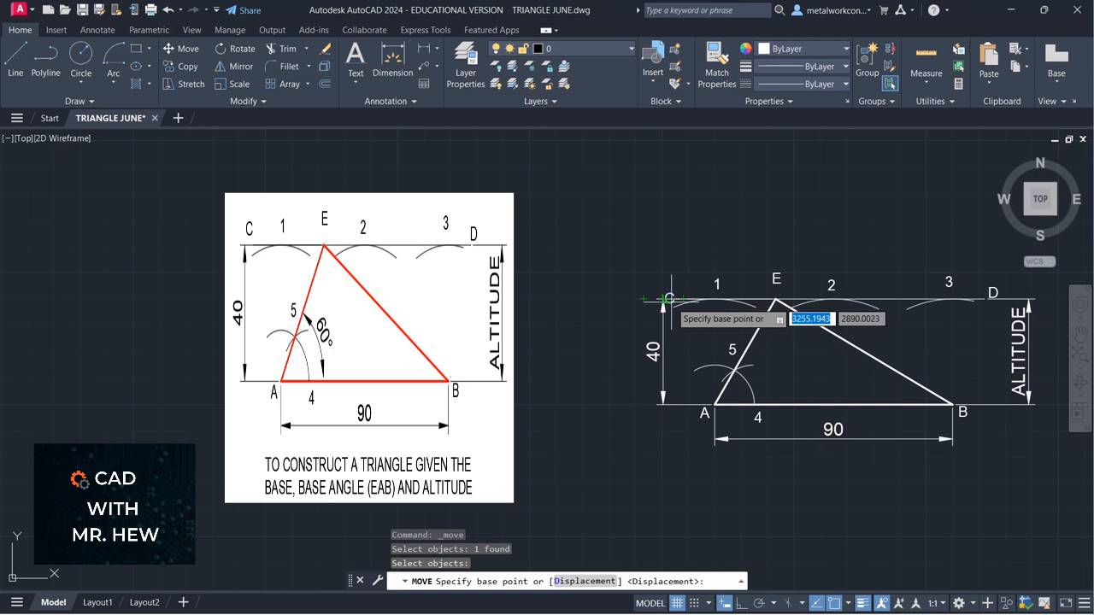
left_click(668, 298)
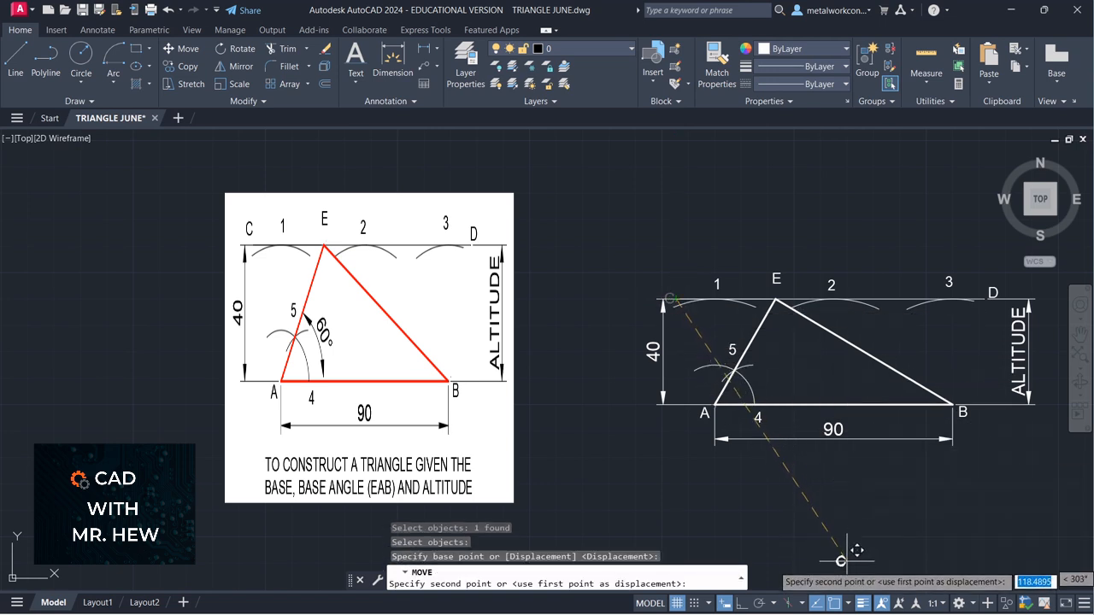
left_click(835, 604)
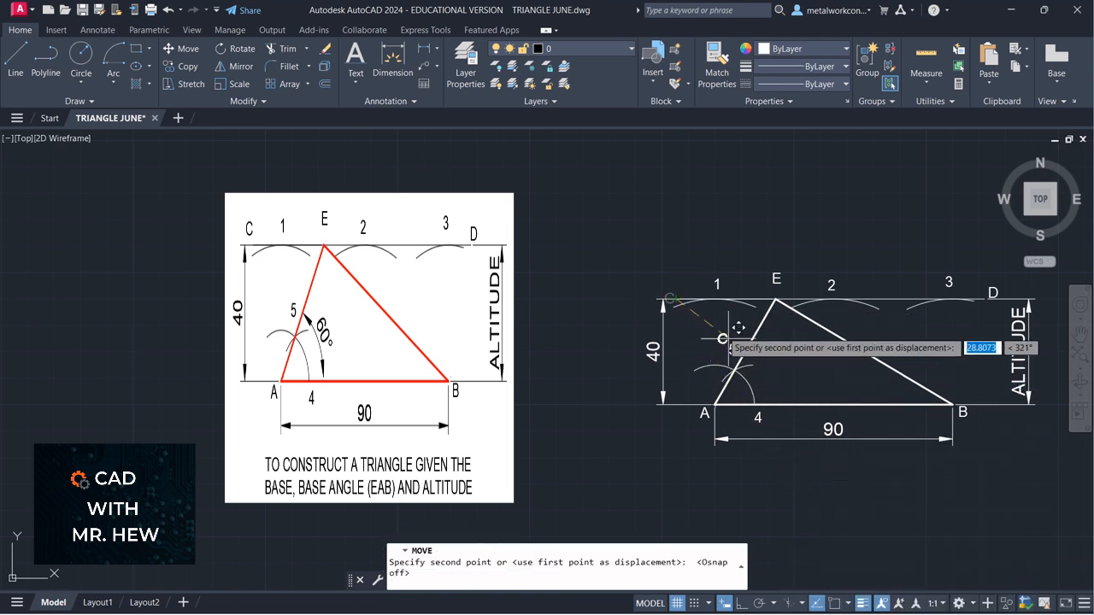
left_click(670, 288)
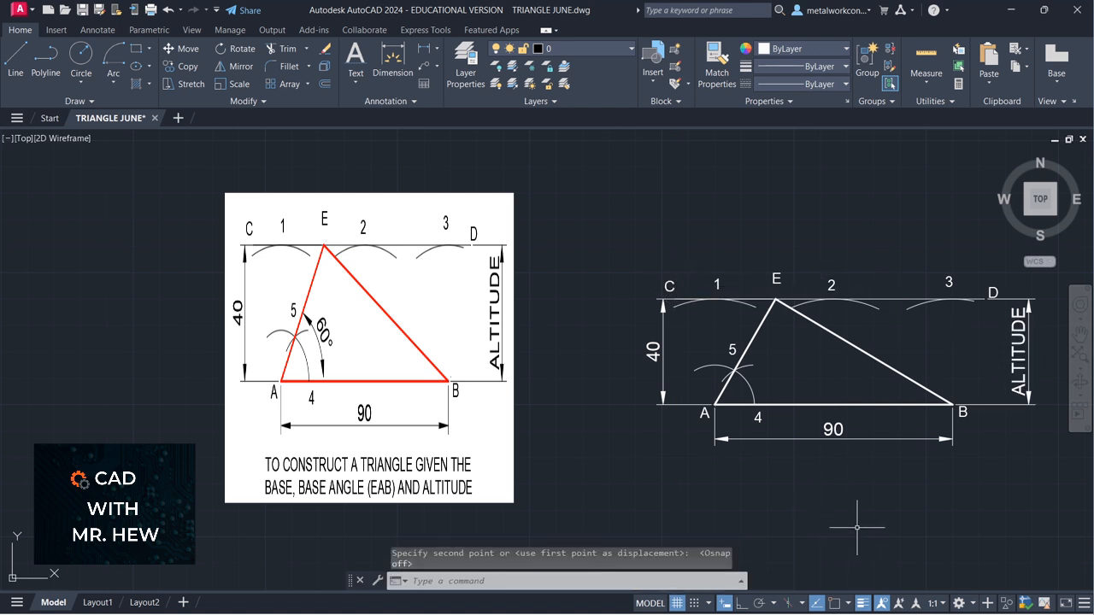
Move label D slightly up and inward so it sits above the end of line CD
left_click(183, 49)
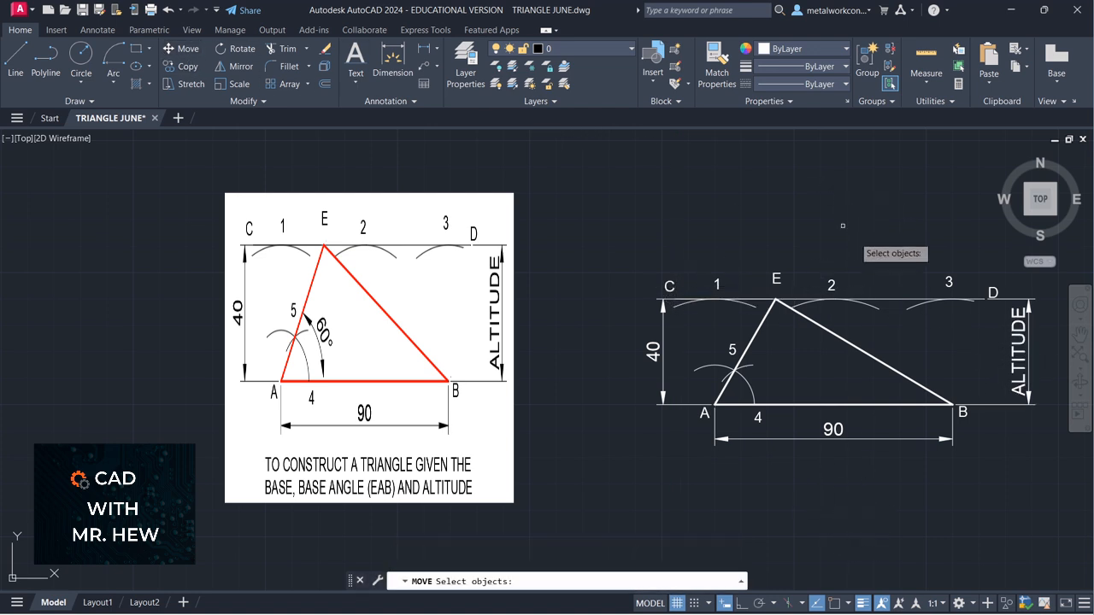
left_click(992, 292)
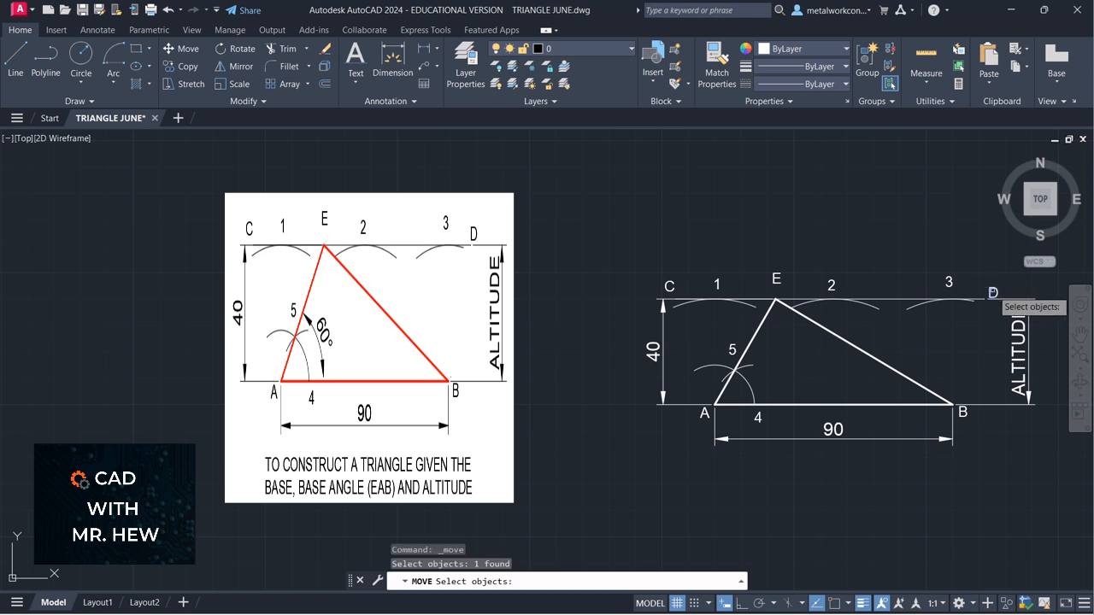
key("Return")
left_click(991, 295)
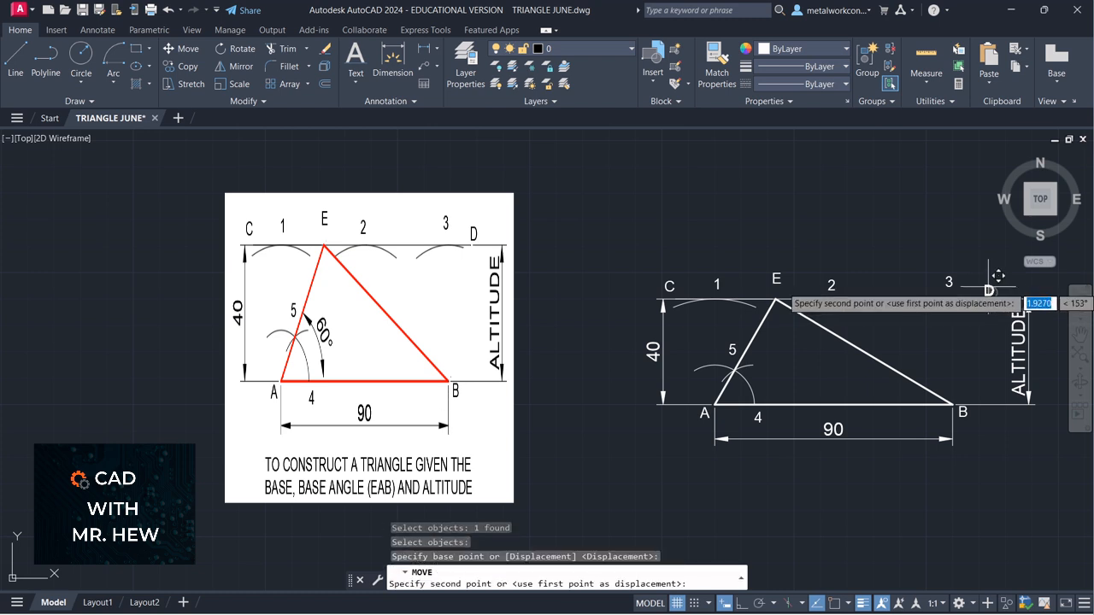
left_click(988, 292)
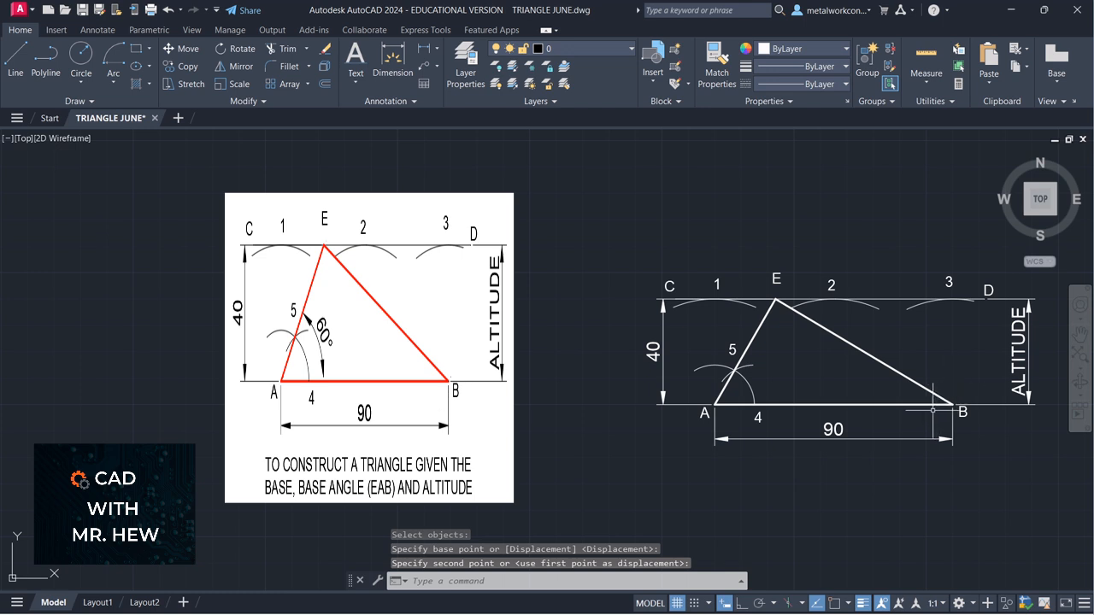
key("Escape")
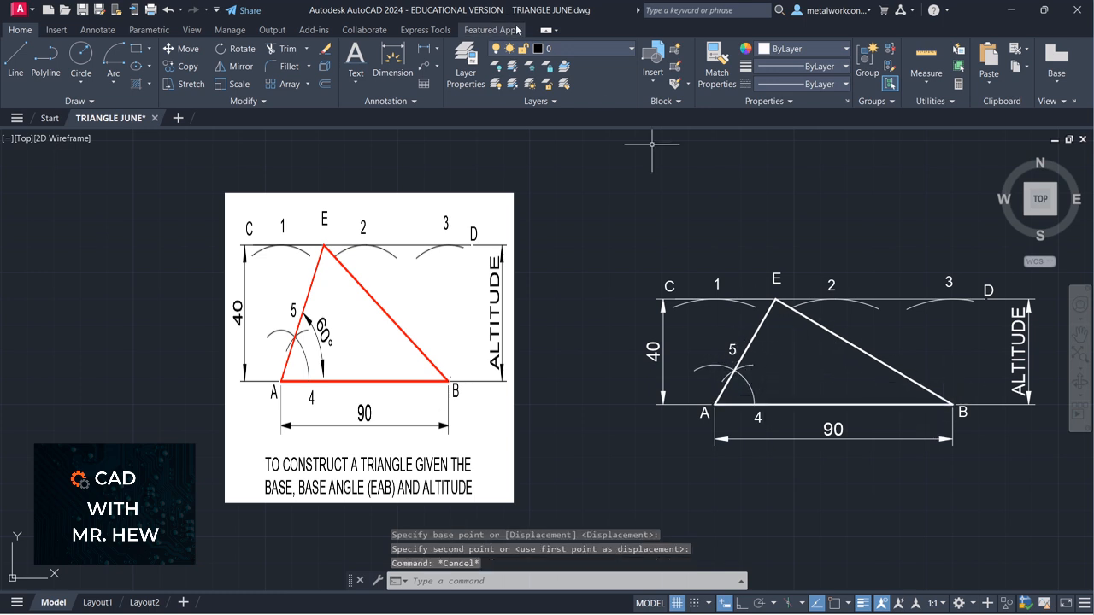
Add an angular dimension between sides AE and AB, with its arc inside the triangle just beyond point 4
left_click(435, 53)
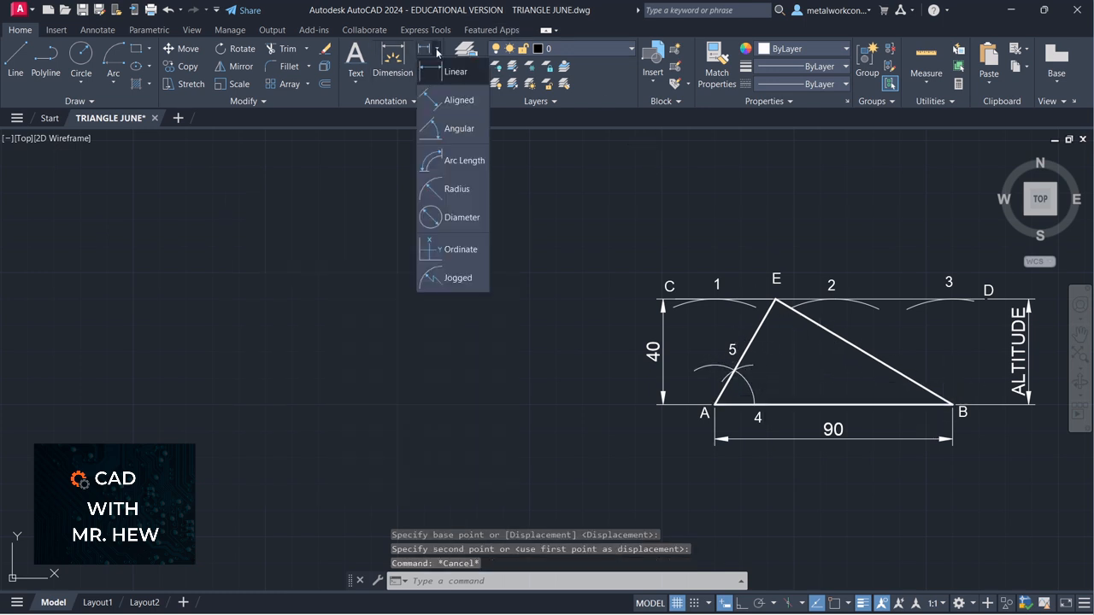
left_click(444, 127)
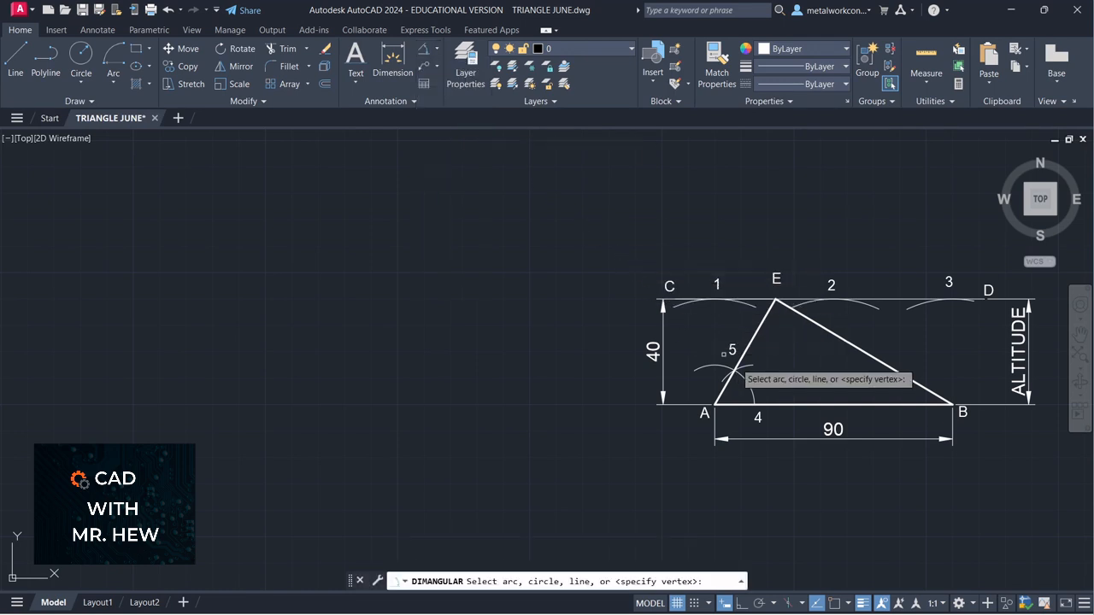
left_click(747, 348)
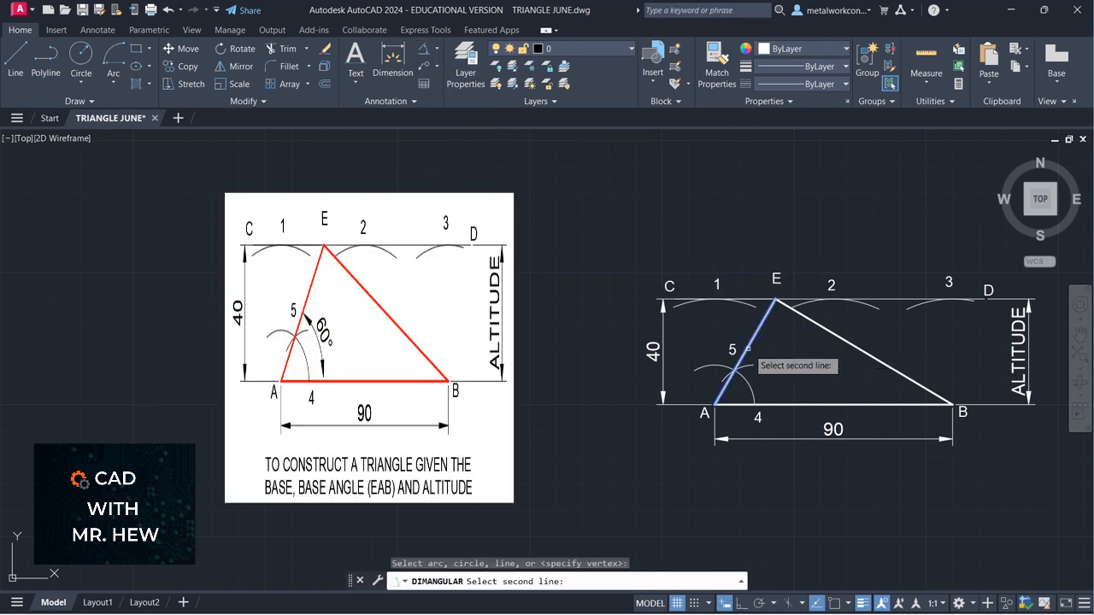
left_click(779, 405)
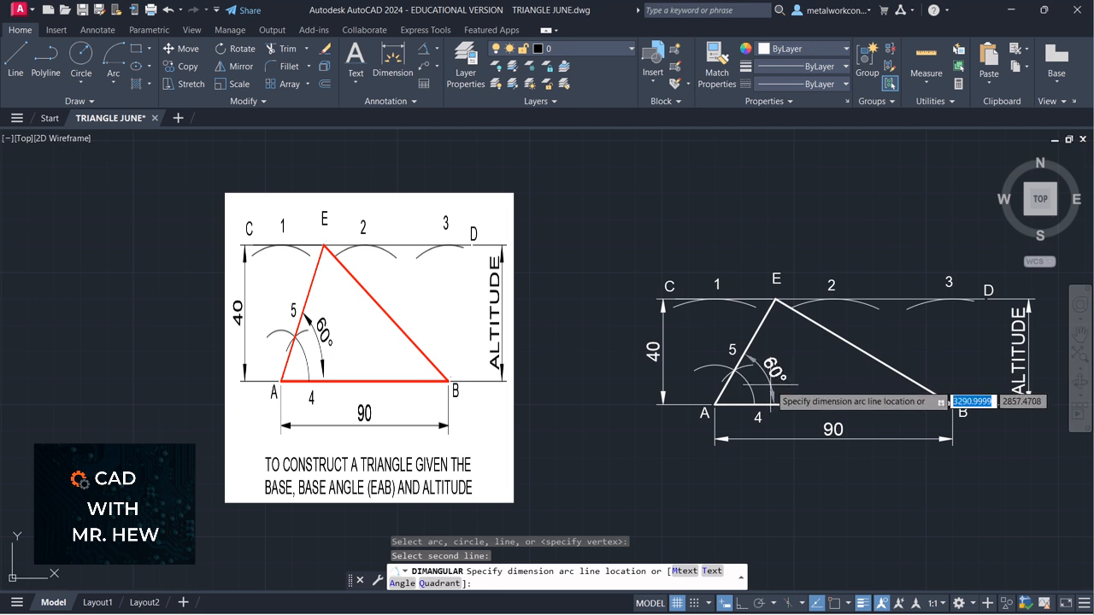
left_click(774, 395)
key("Escape")
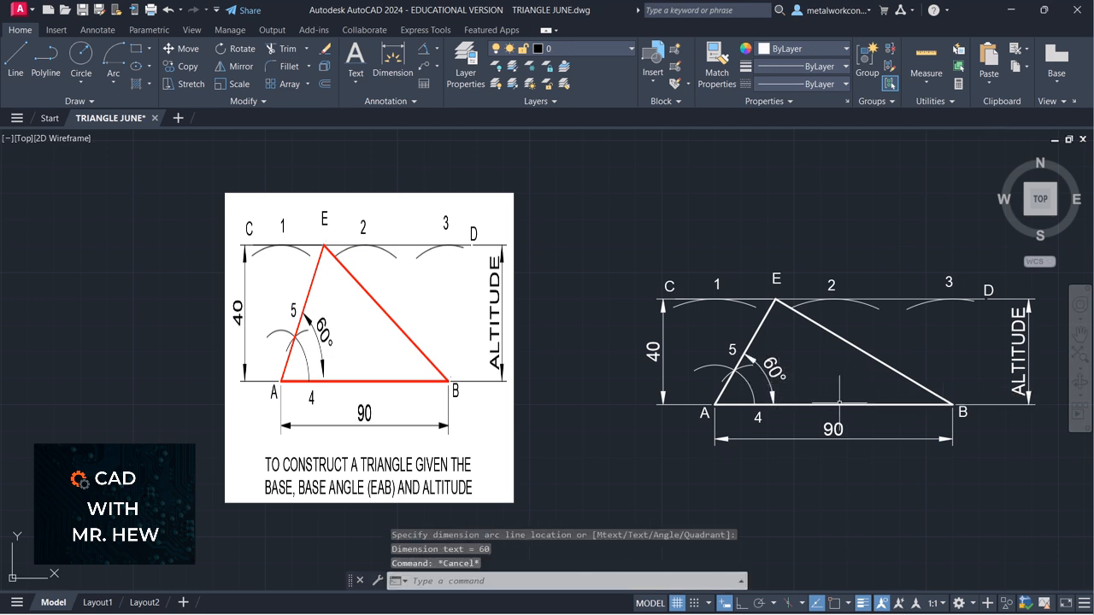
Stretch the angular dimension's arc slightly outward from corner A and clear the selection
left_click(774, 382)
left_click(774, 381)
key("Escape")
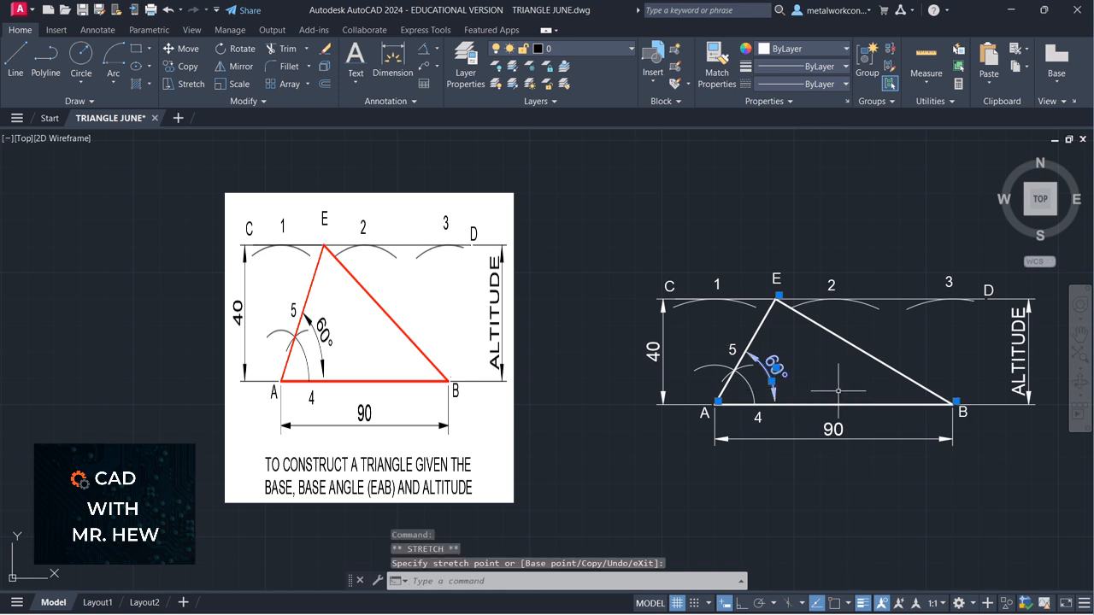
key("Escape")
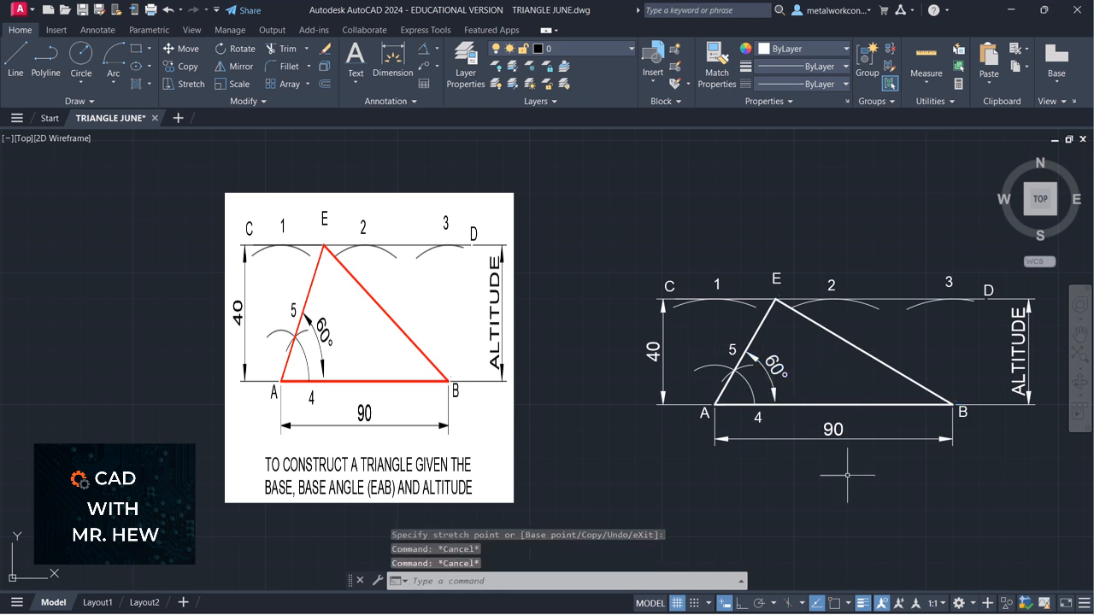
Create a multiline text box below the 90 base dimension, slightly wider than the triangle, for the drawing's caption
left_click(1080, 333)
left_click_drag(995, 411, 1001, 388)
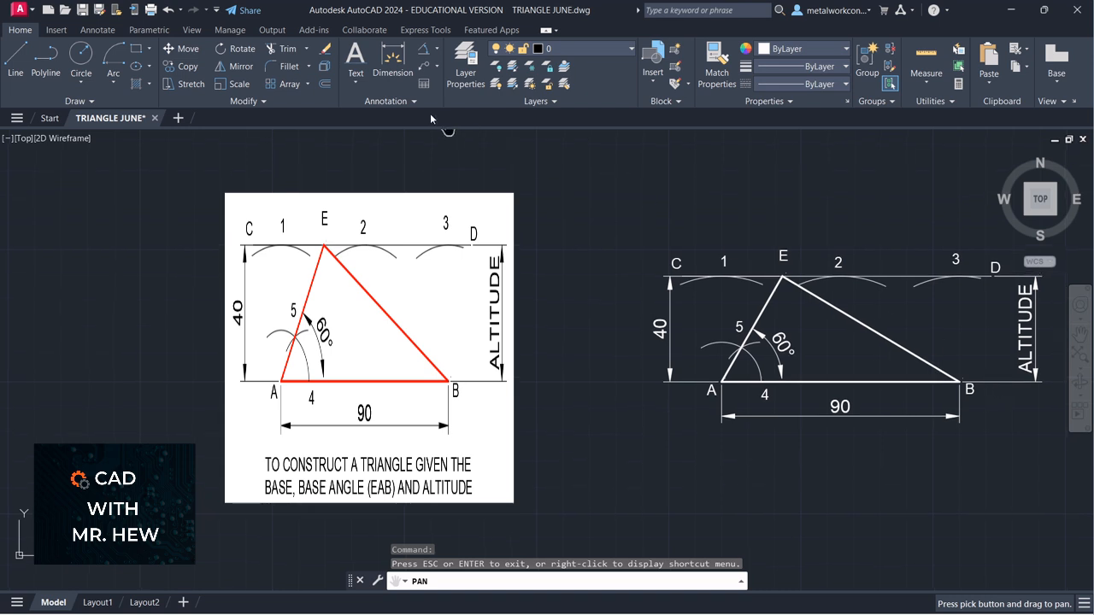
left_click(355, 80)
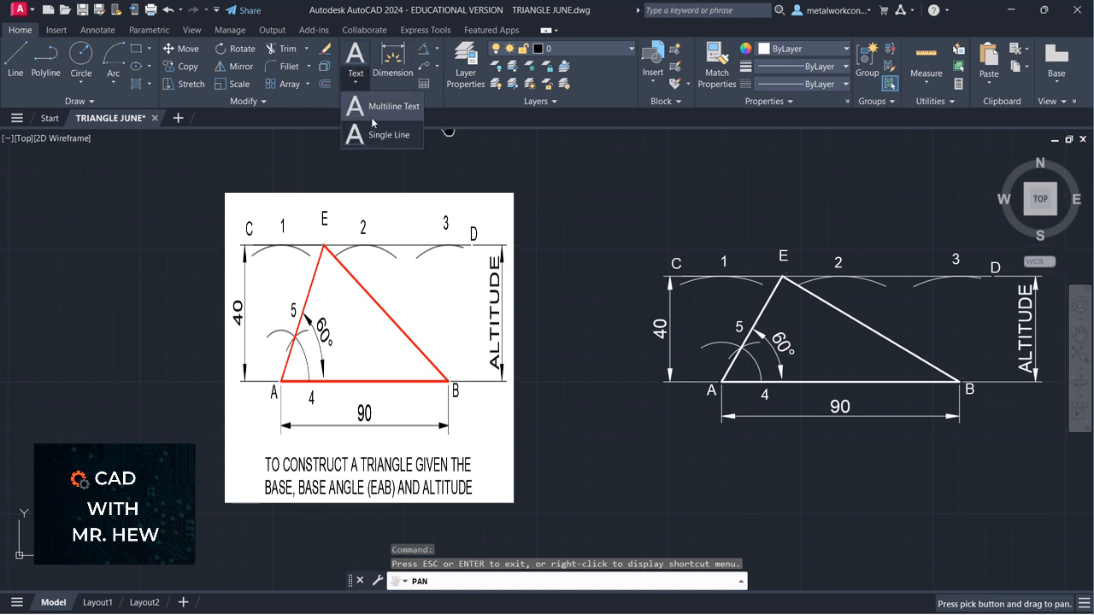
left_click(379, 106)
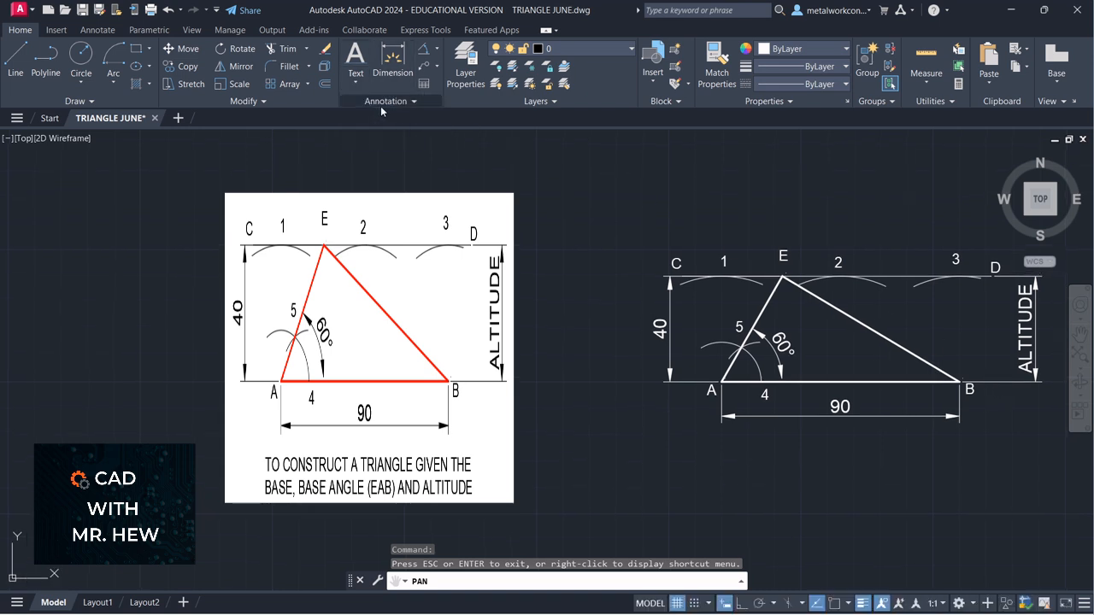
left_click(700, 441)
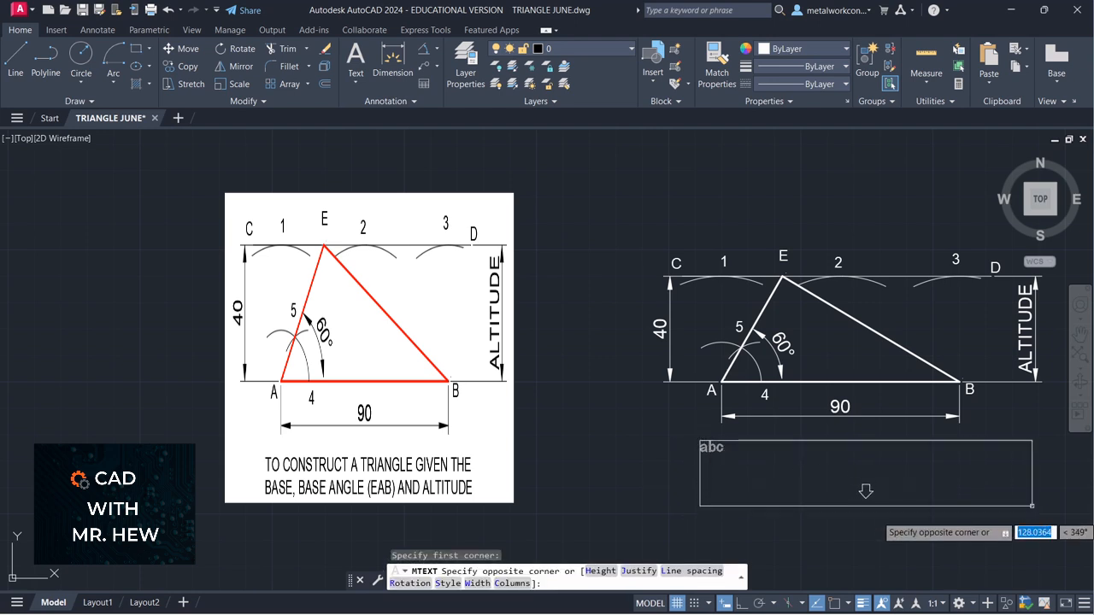
left_click(1013, 519)
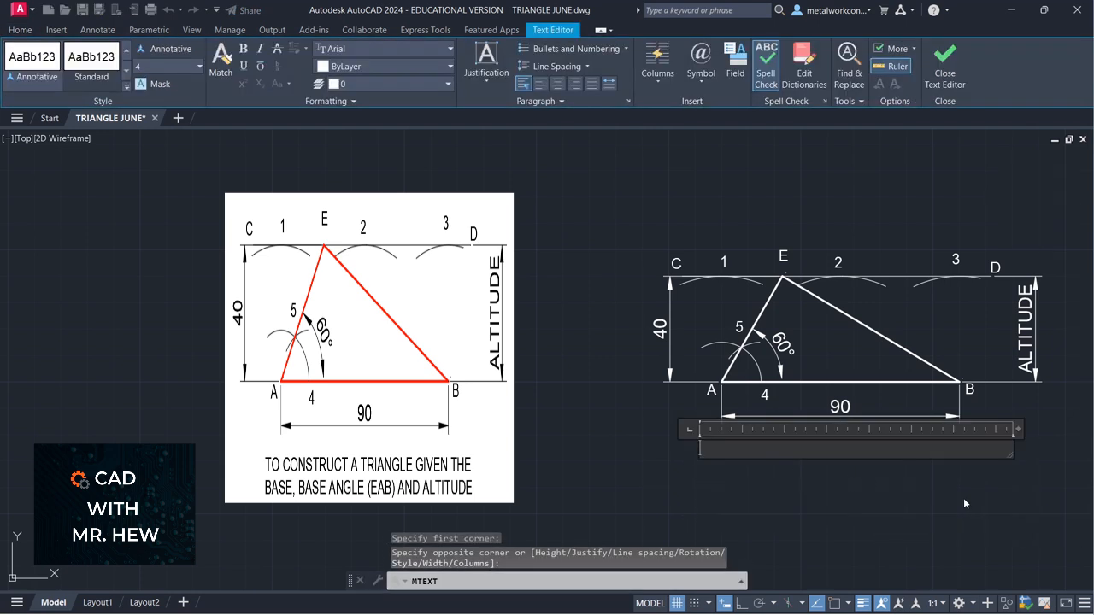
Write the caption "TO CONSTRUCT A TRIANGLE GIVEN THE BASE, BASE ANGLE AND ALTITUDE" in the text box
type("TO C")
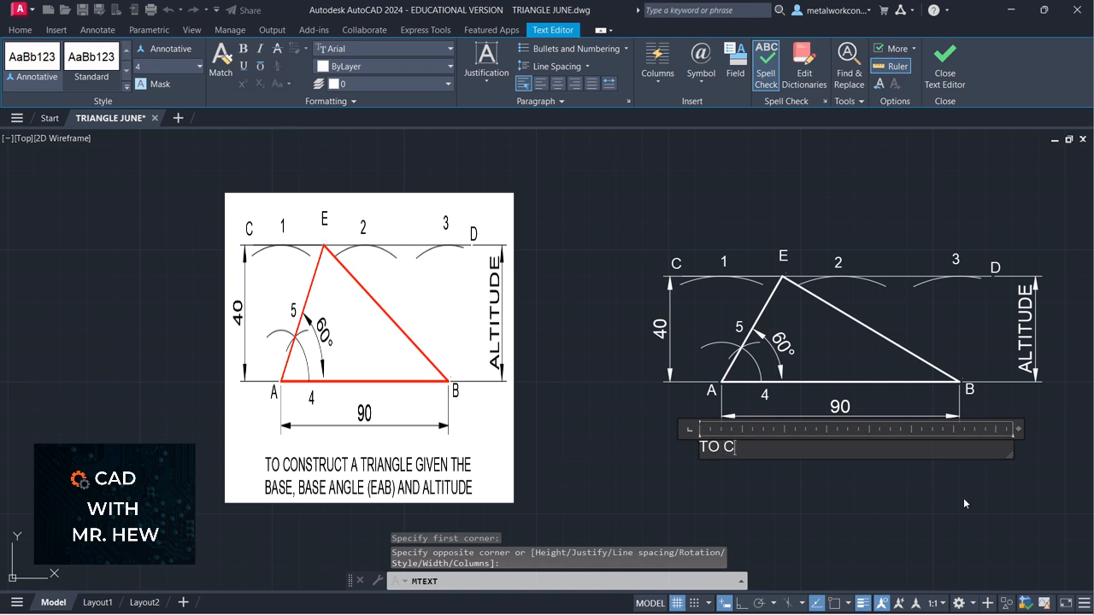
type("ONSTRU")
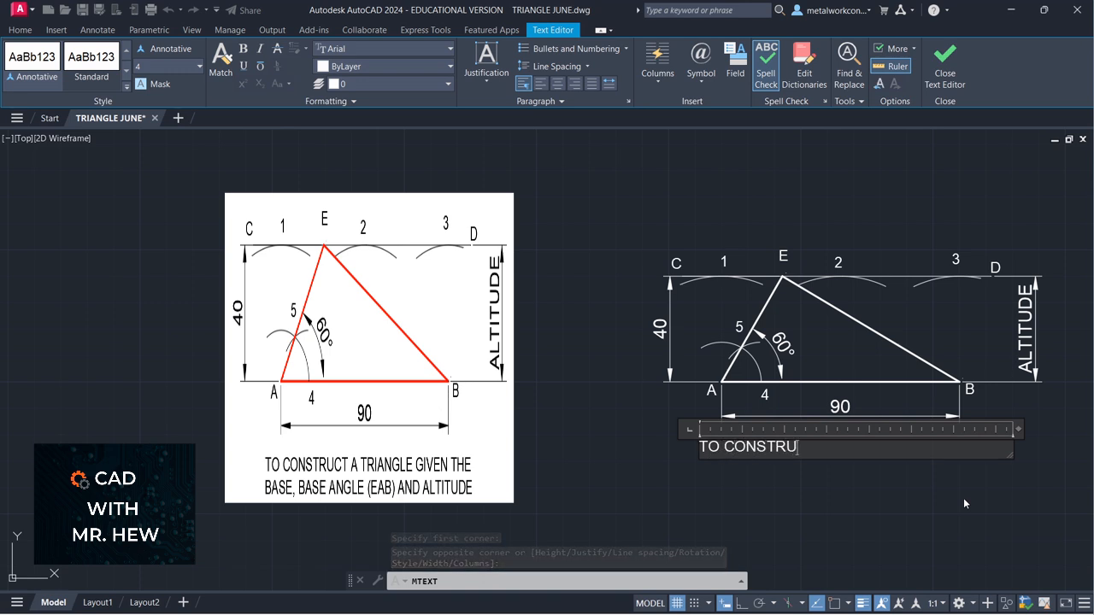
type("CT A TR")
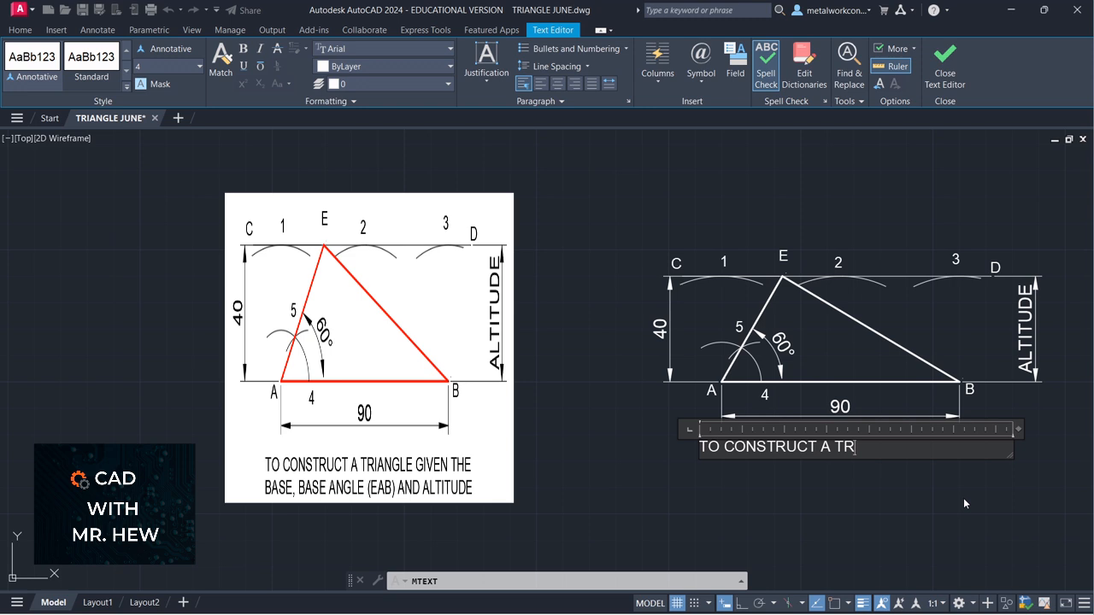
type("IANGLE GIVEN THE ")
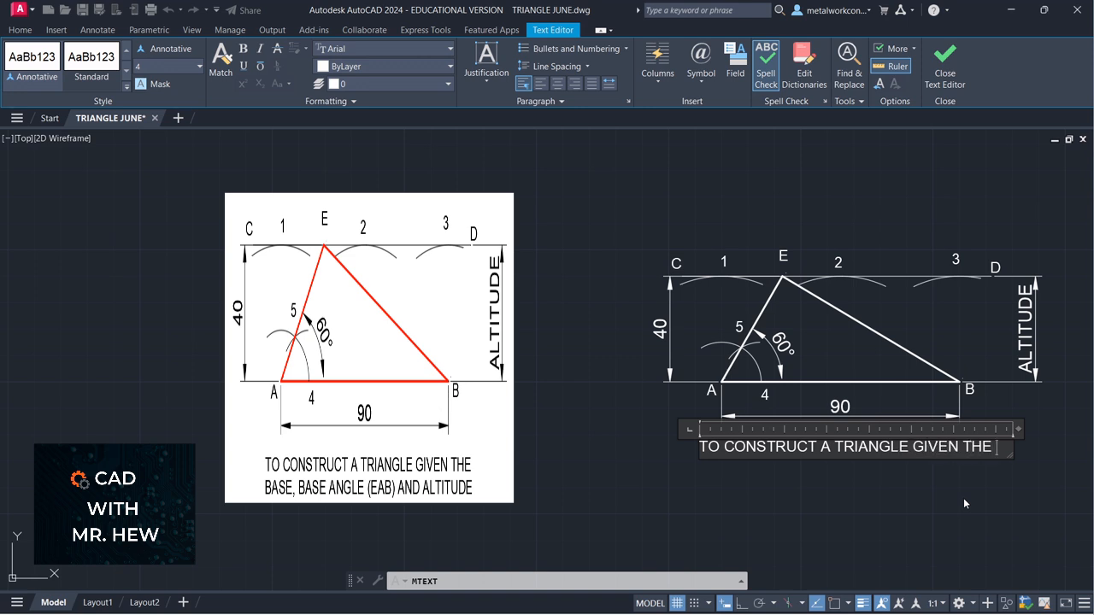
type("BASE")
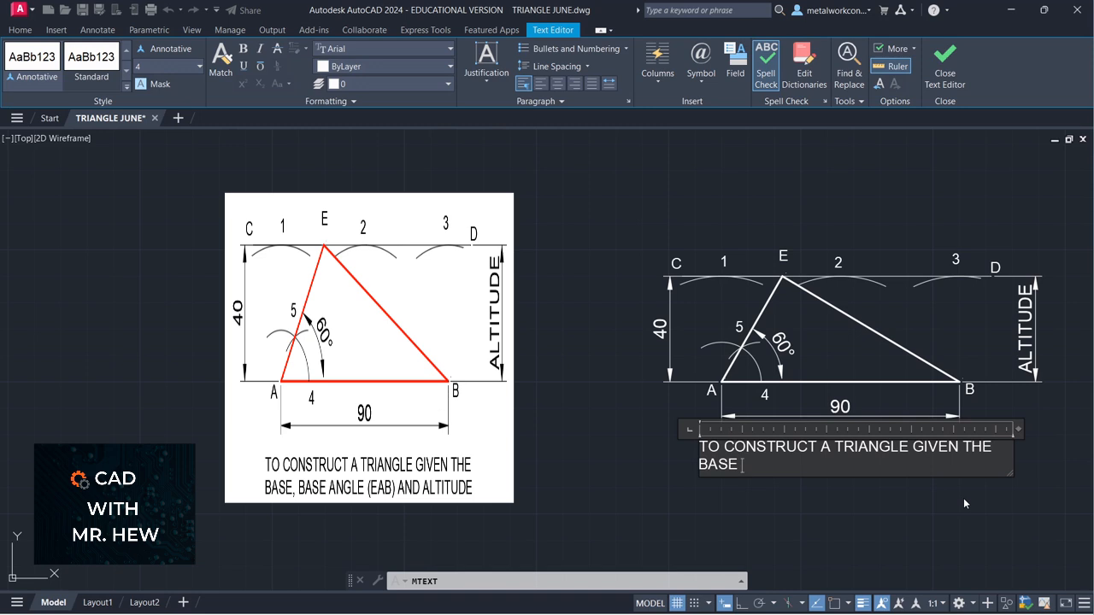
type(", BASEA")
key("BackSpace")
type("ANG")
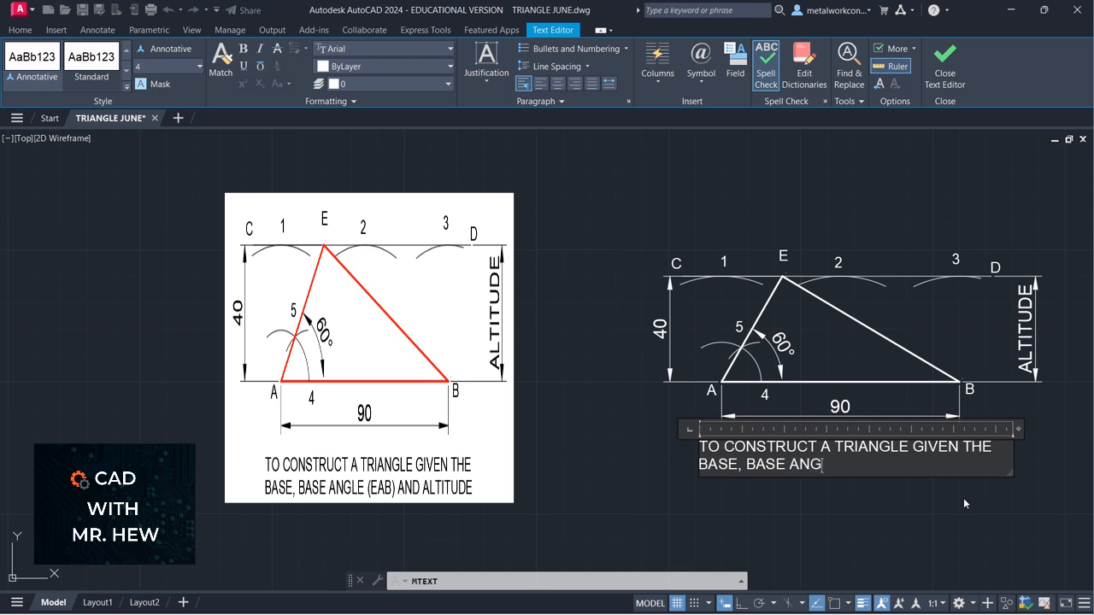
type("LE AND ALTITUDE")
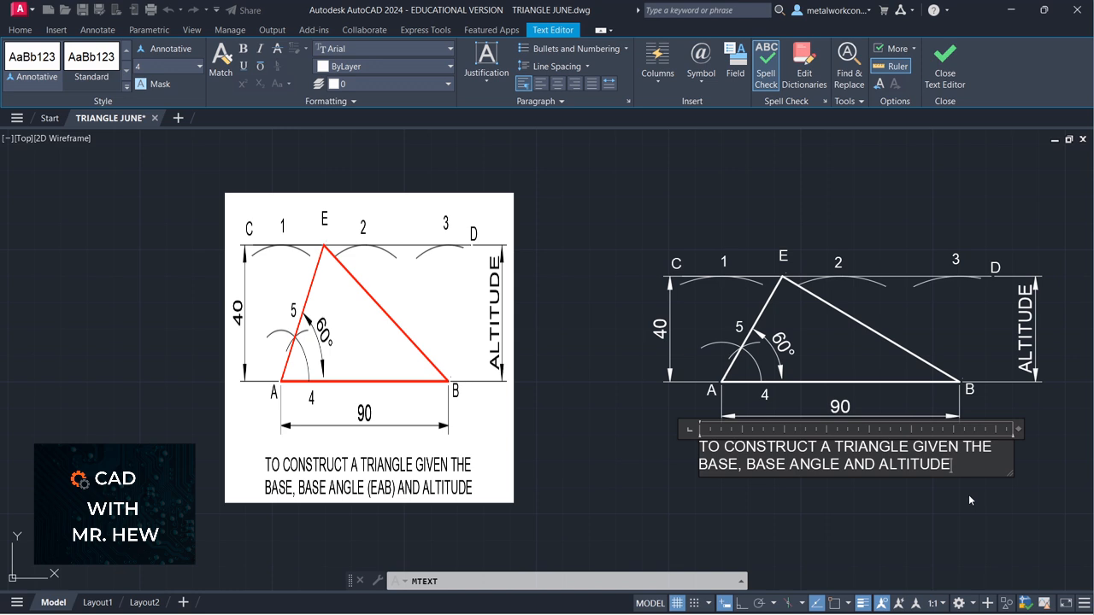
Insert "(EAB)" between "BASE ANGLE" and "AND ALTITUDE" in the caption and finish editing the text
left_click(846, 464)
type("(")
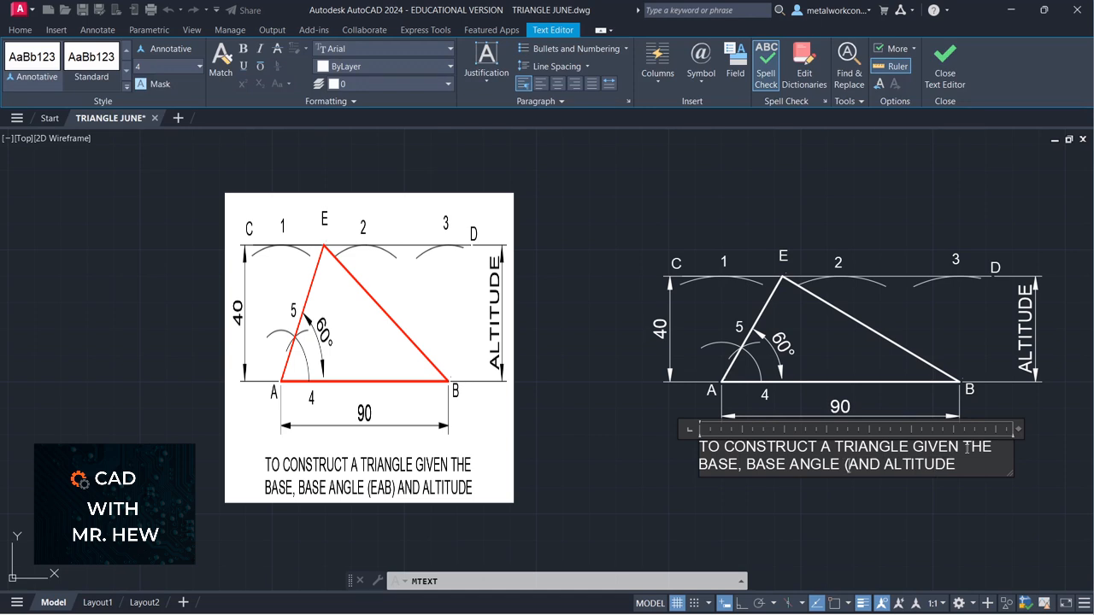
type("EA")
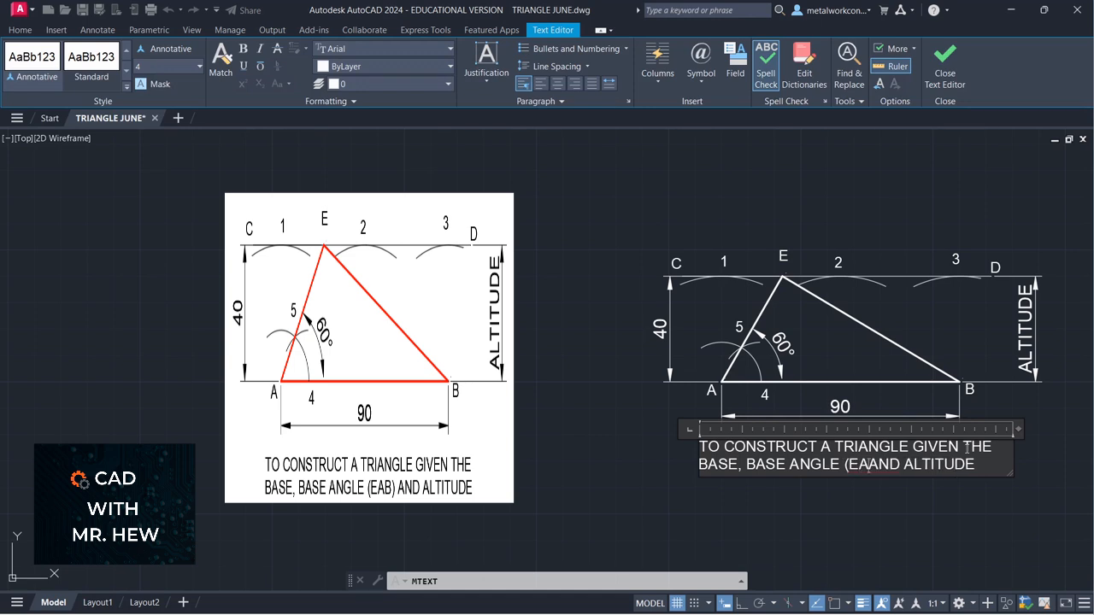
type("B")
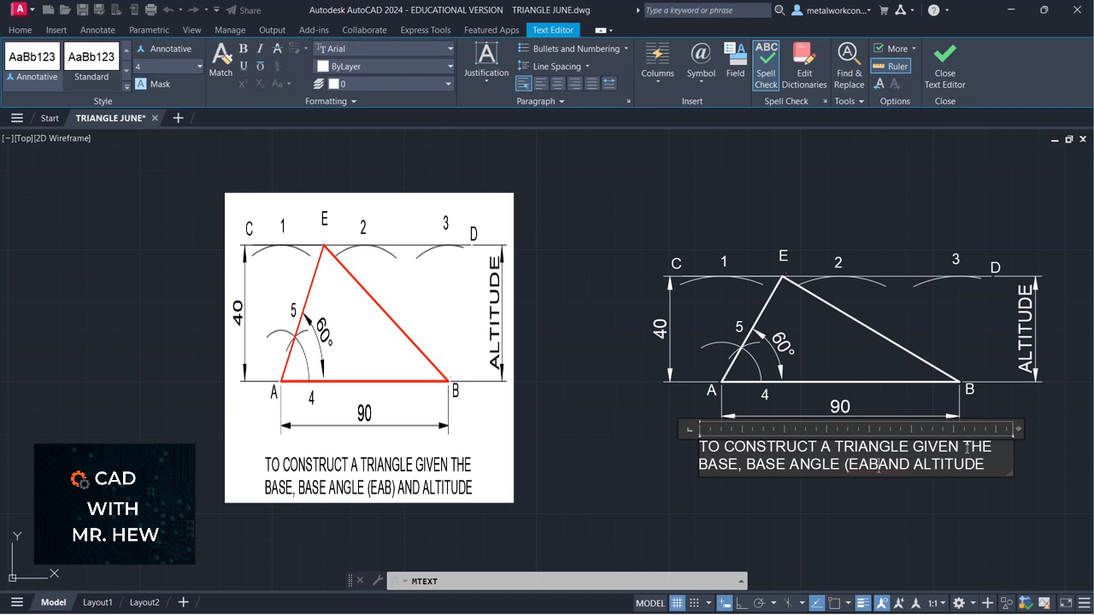
type(")")
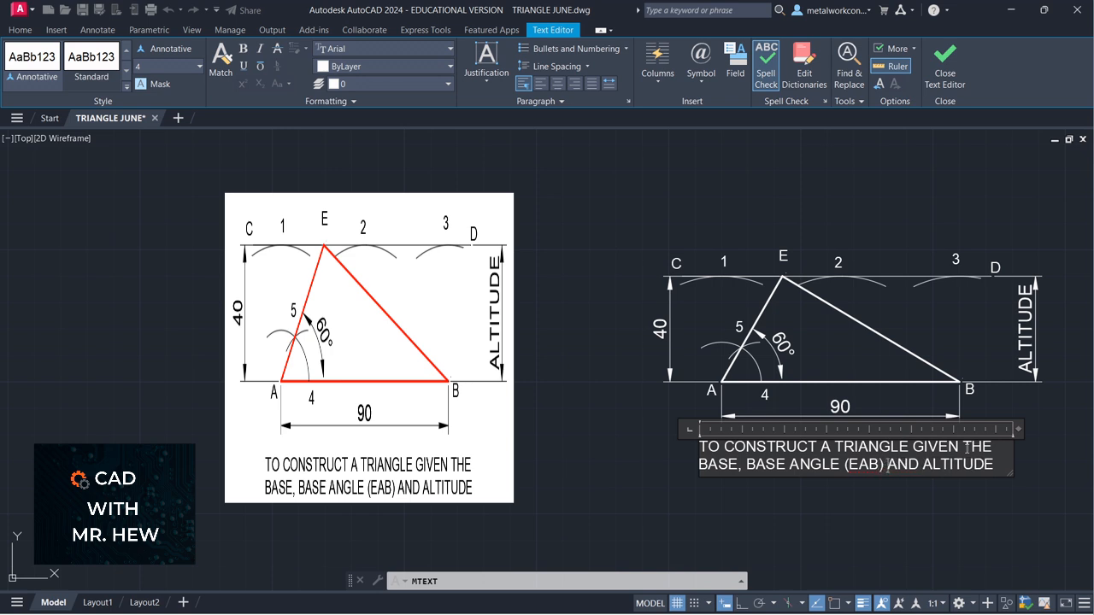
left_click(943, 512)
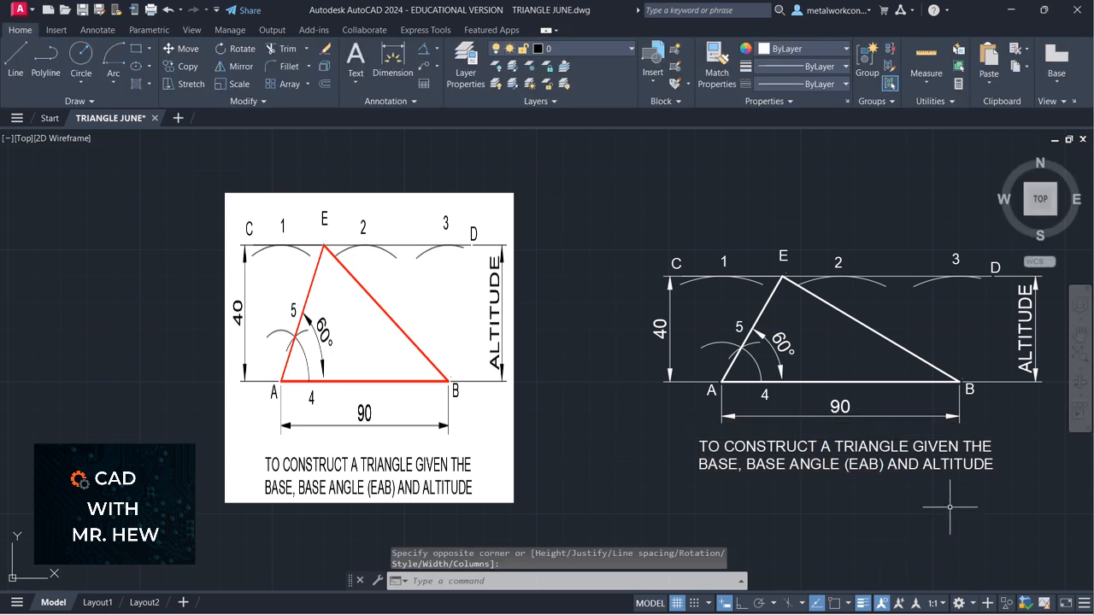
left_click(1080, 334)
mouse_move(1039, 332)
left_mouse_down()
mouse_move(1009, 336)
mouse_move(1035, 342)
left_mouse_up()
key("Escape")
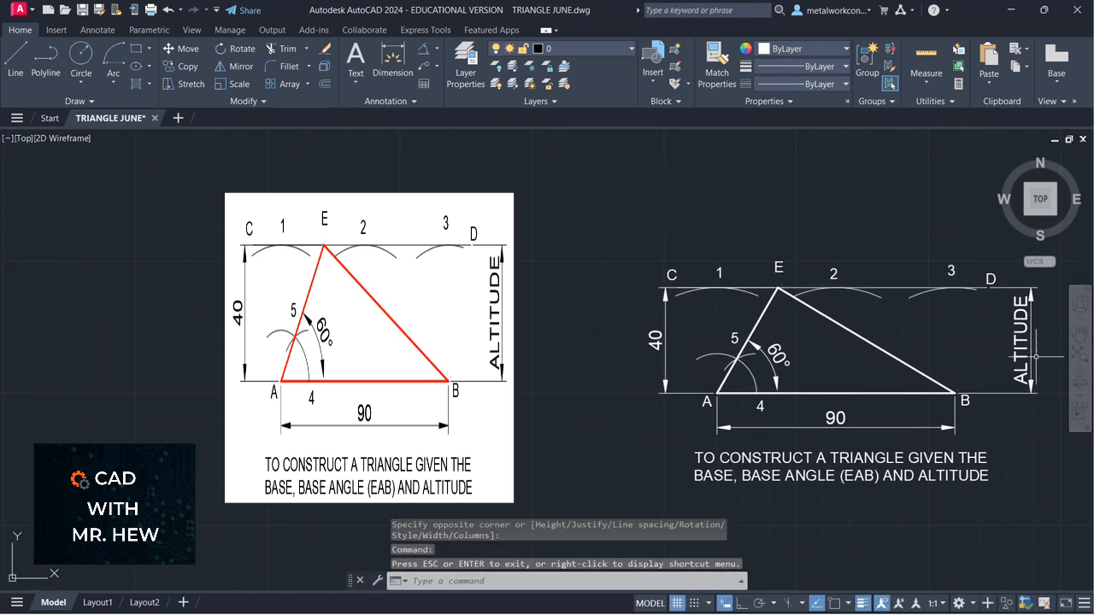